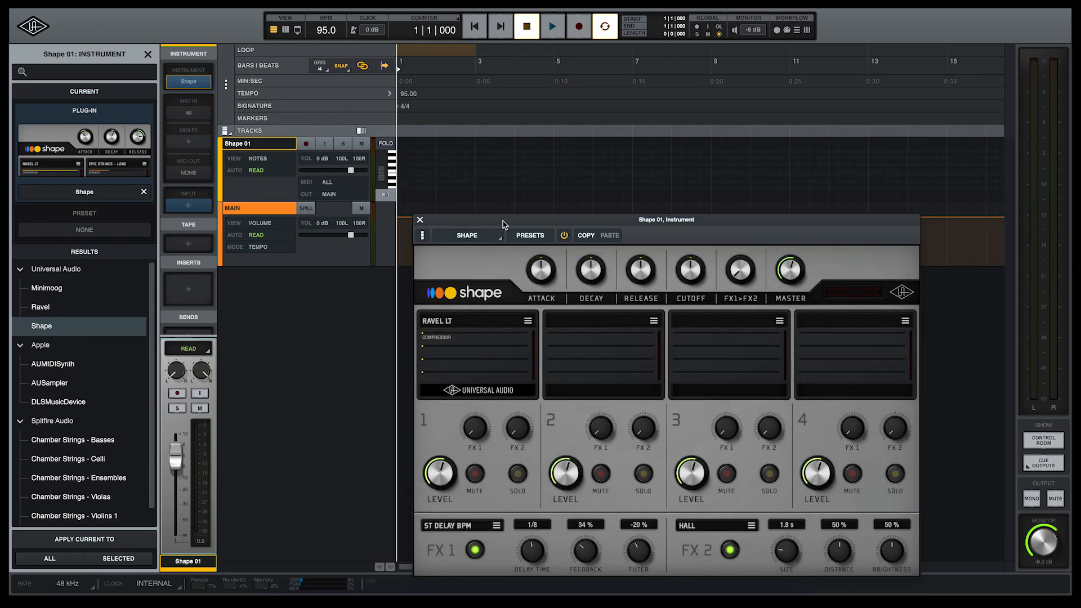
Reposition the Shape instrument window and audition the Bright Pop and Campfire presets from the Acoustic Guitars category.
left_click_drag(503, 224, 477, 157)
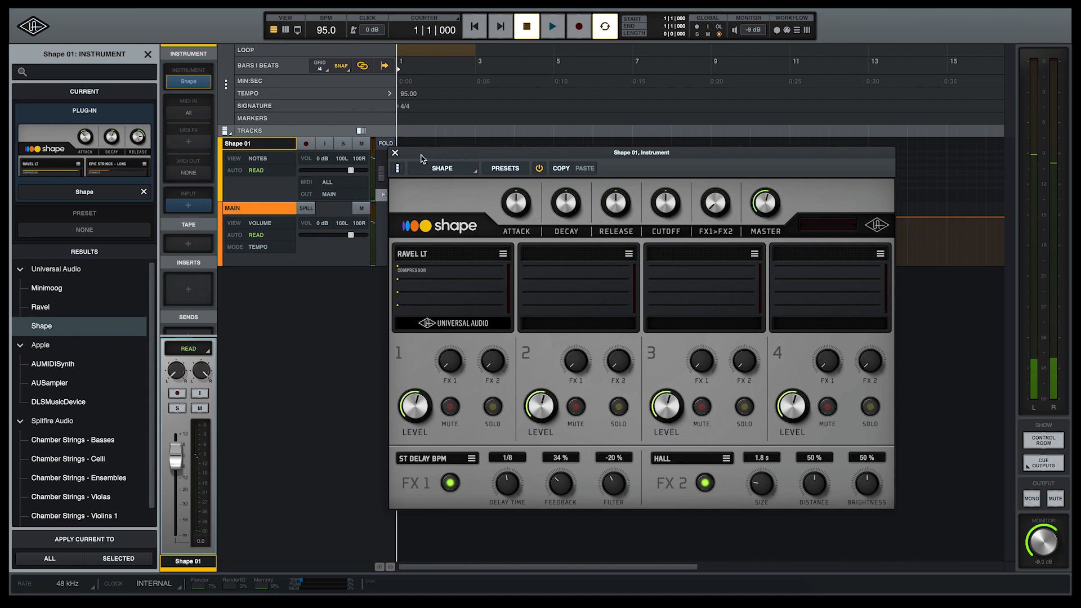
left_click_drag(418, 155, 425, 140)
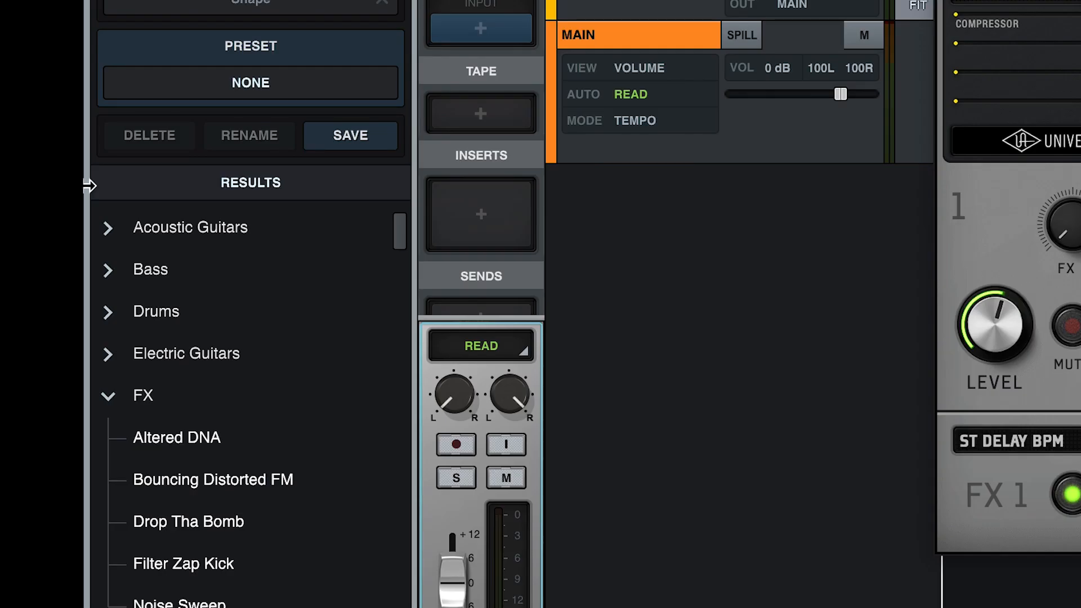
scroll(137, 338, "down", 3)
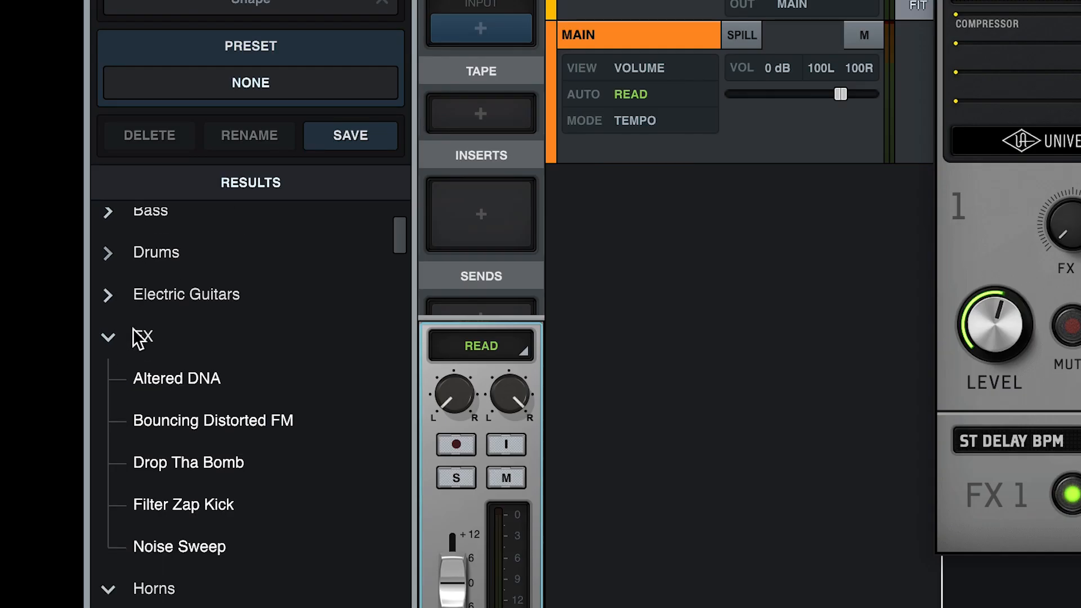
scroll(140, 301, "up", 3)
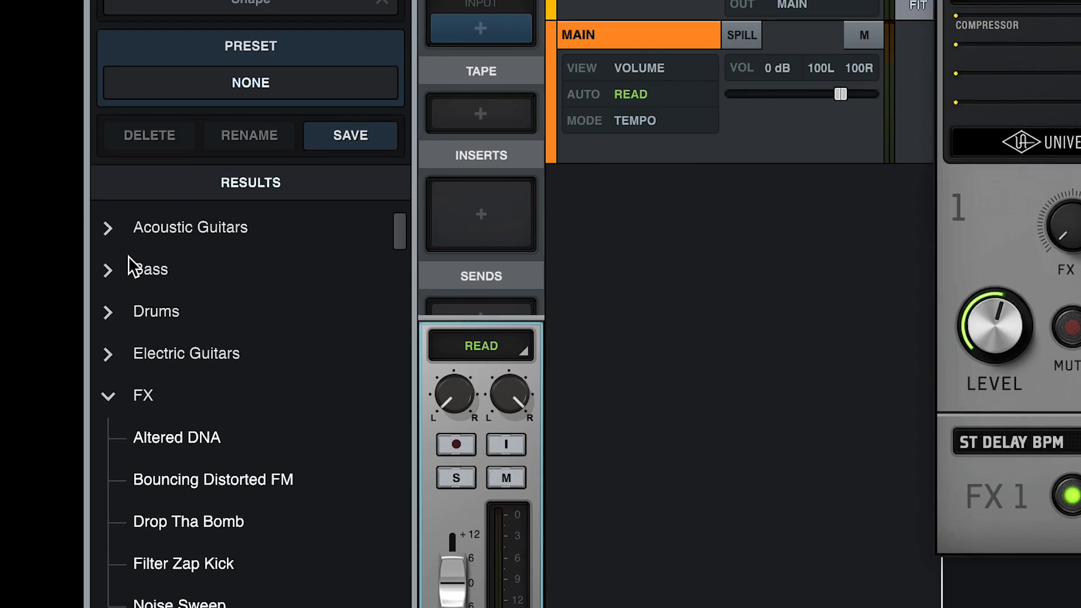
left_click(123, 235)
left_click(214, 269)
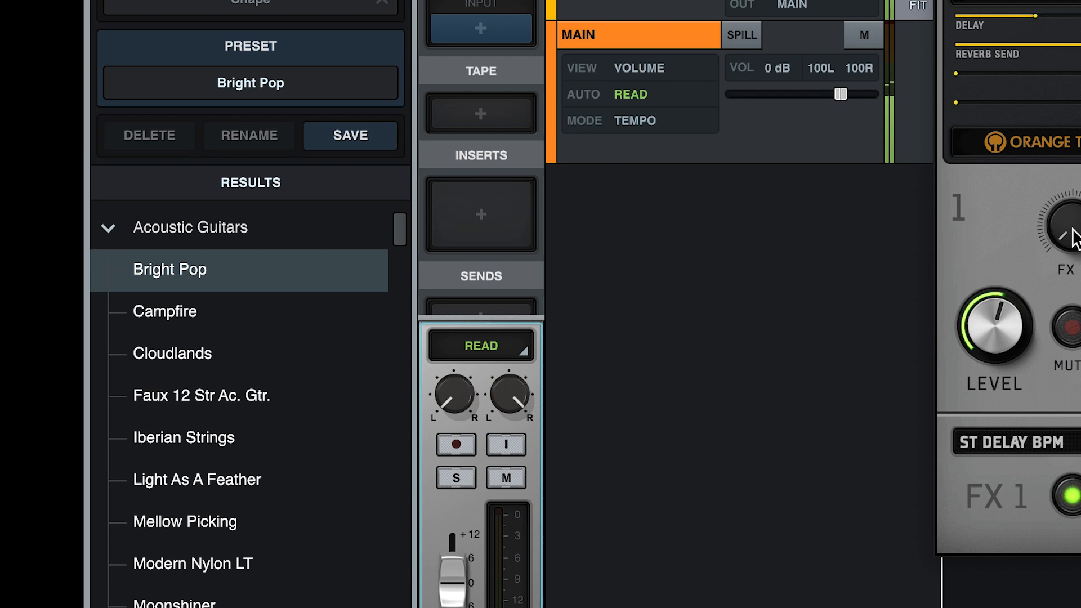
left_click(186, 316)
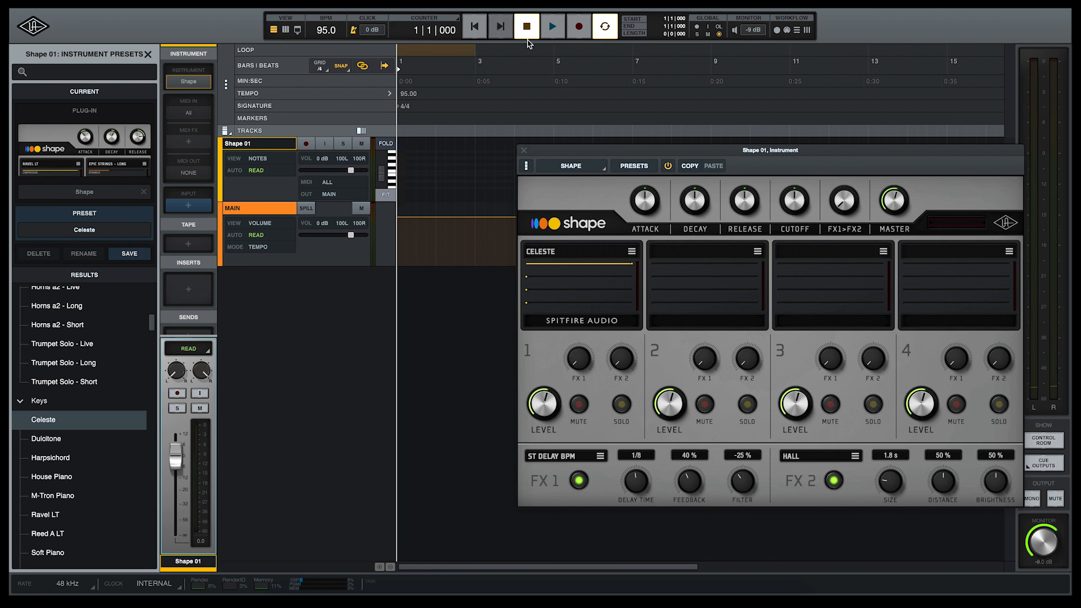
Record a MIDI performance with the Celeste preset on the Shape 01 track, stop recording and close the instrument window.
left_click(553, 29)
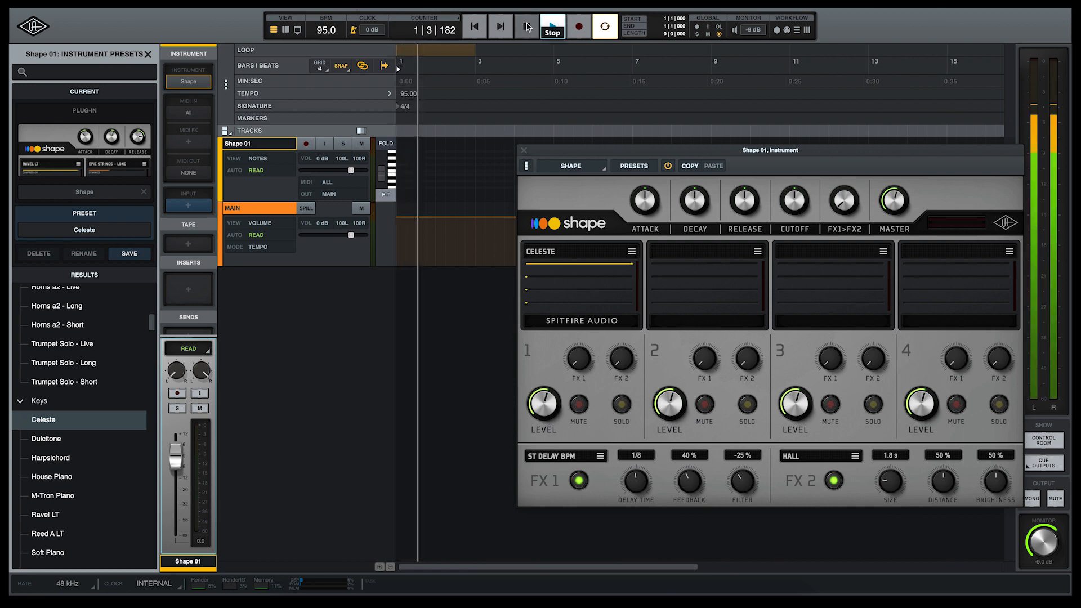
left_click(527, 27)
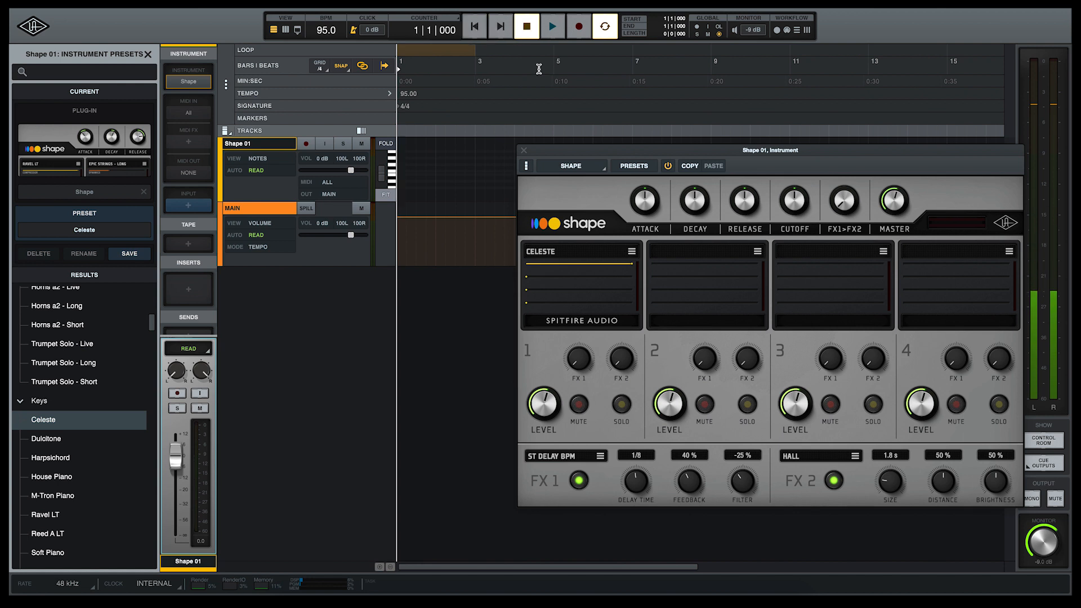
left_click(577, 28)
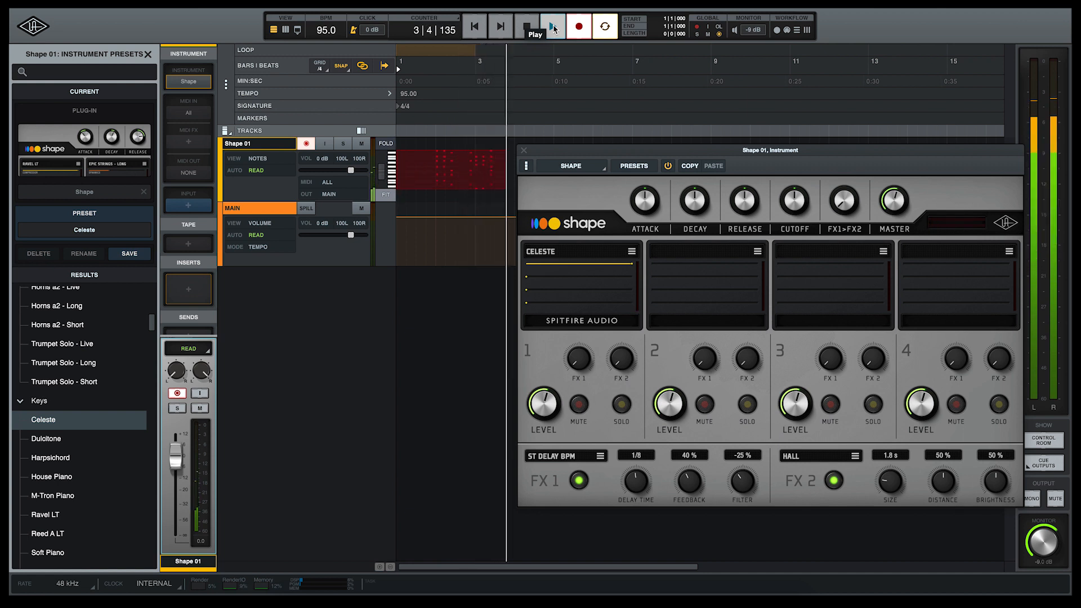
left_click(553, 29)
left_click(523, 151)
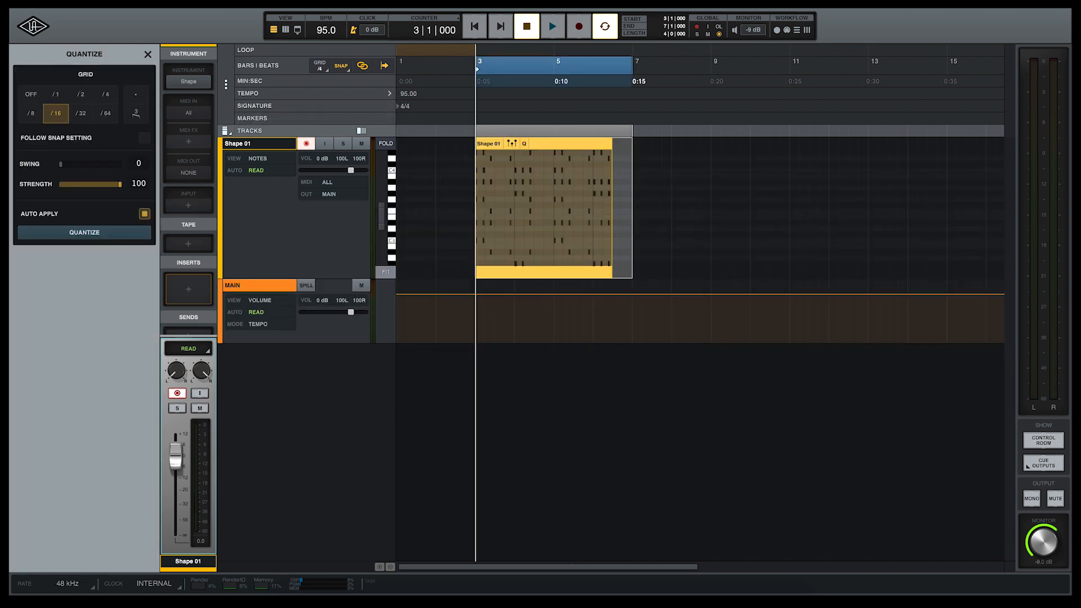
Play back the recorded Shape 01 clip from bar 3 and stop playback.
left_click(332, 3)
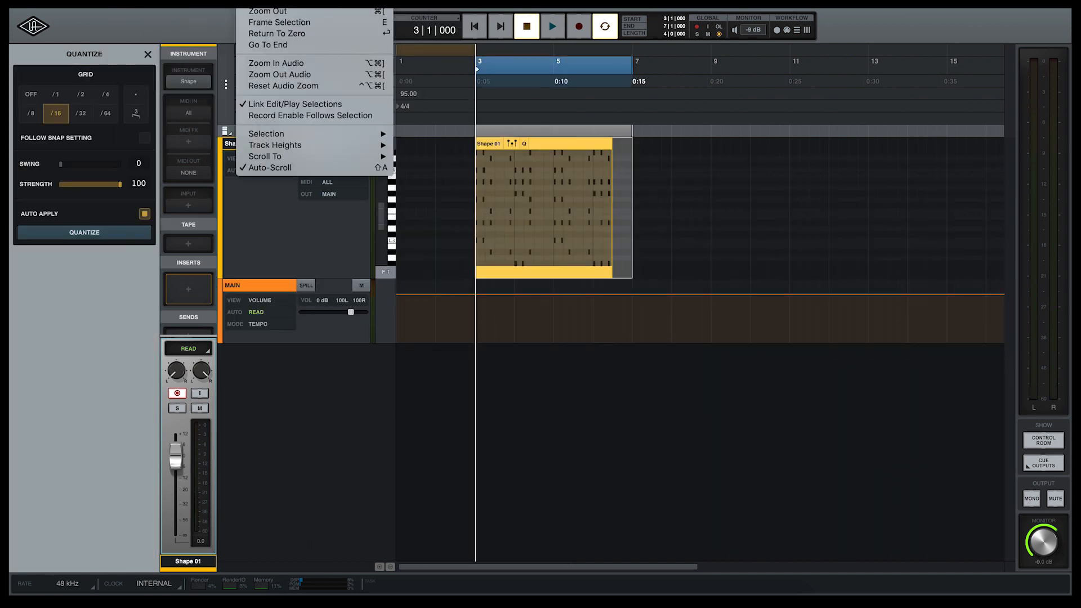
left_click(650, 244)
key("space")
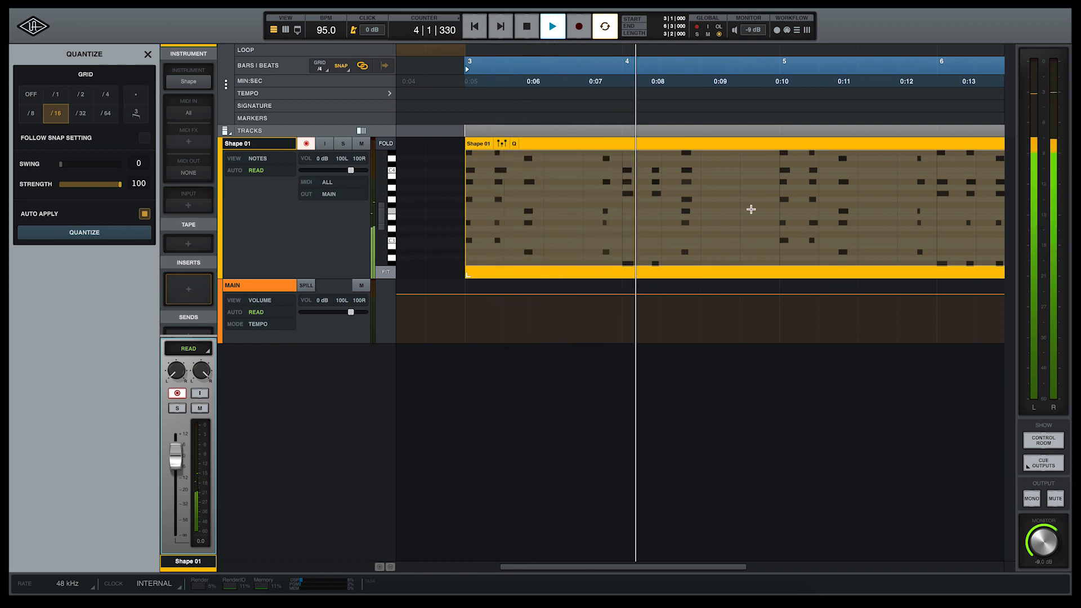
key("space")
key("Return")
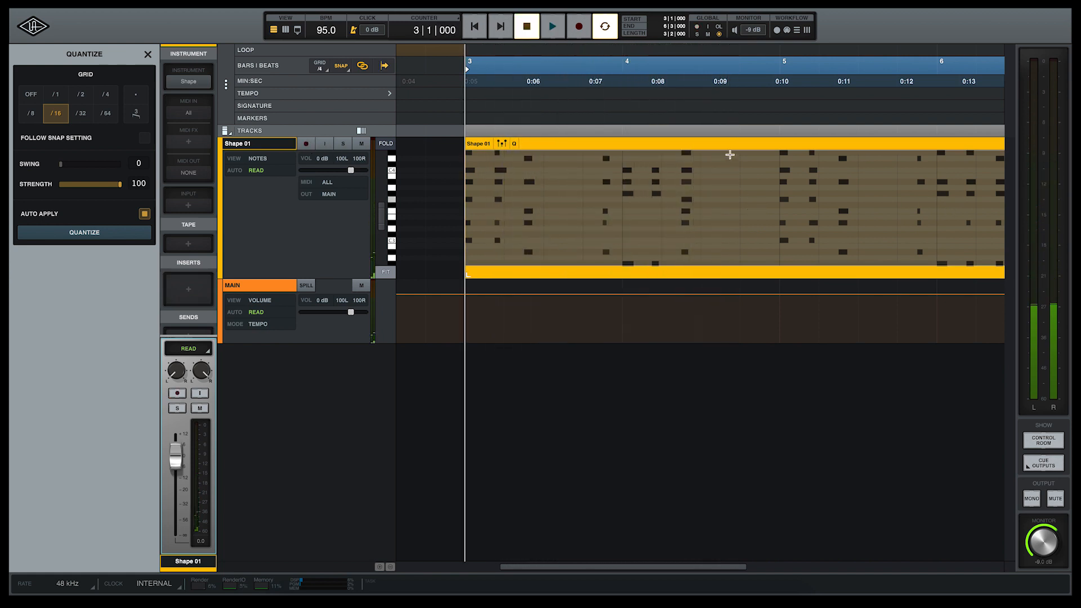
Try to lower the top note of the last chord in bar 4 with Snap To Grid active.
left_click_drag(689, 155, 685, 159)
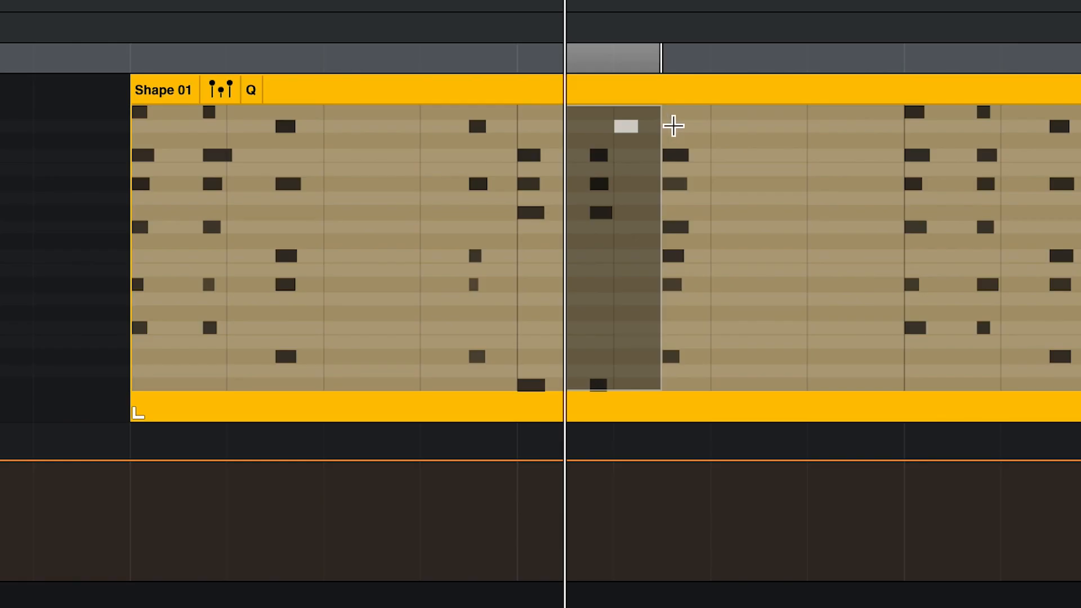
key("super+z")
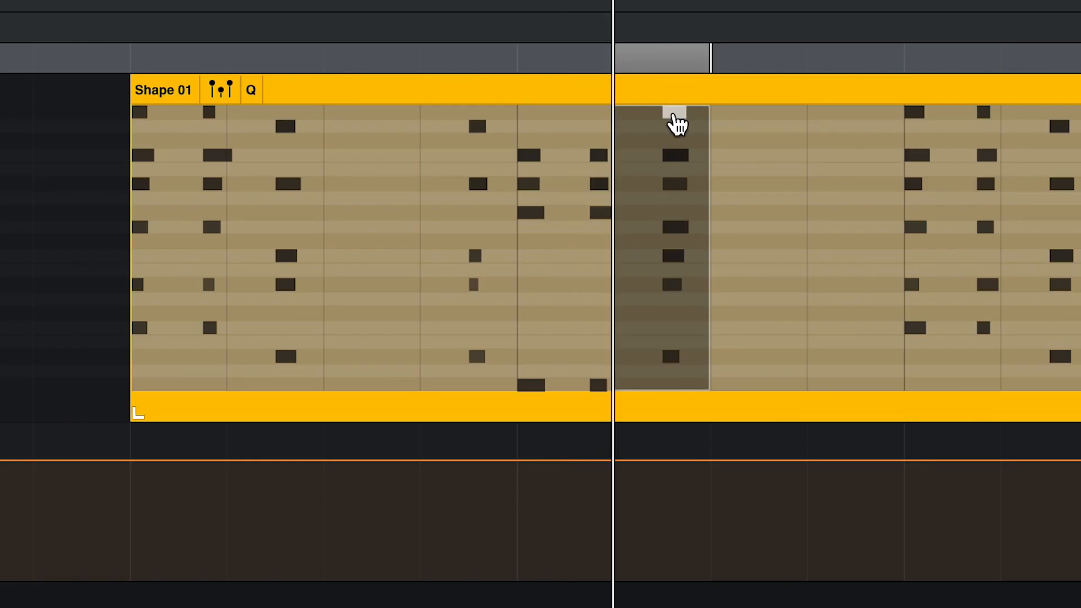
left_click_drag(670, 115, 673, 134)
key("z")
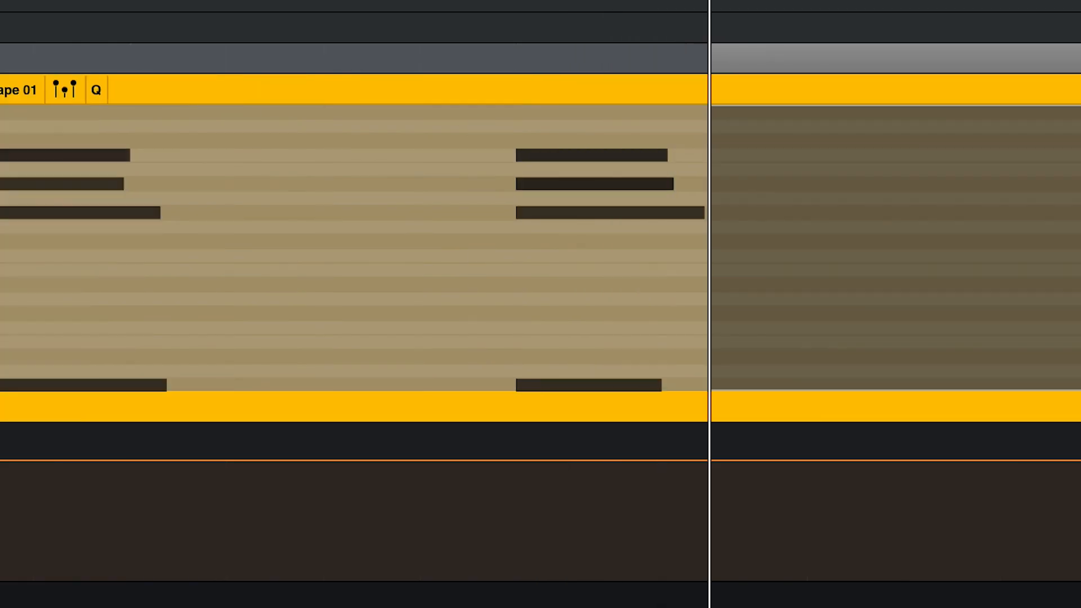
key("Down")
key("Delete")
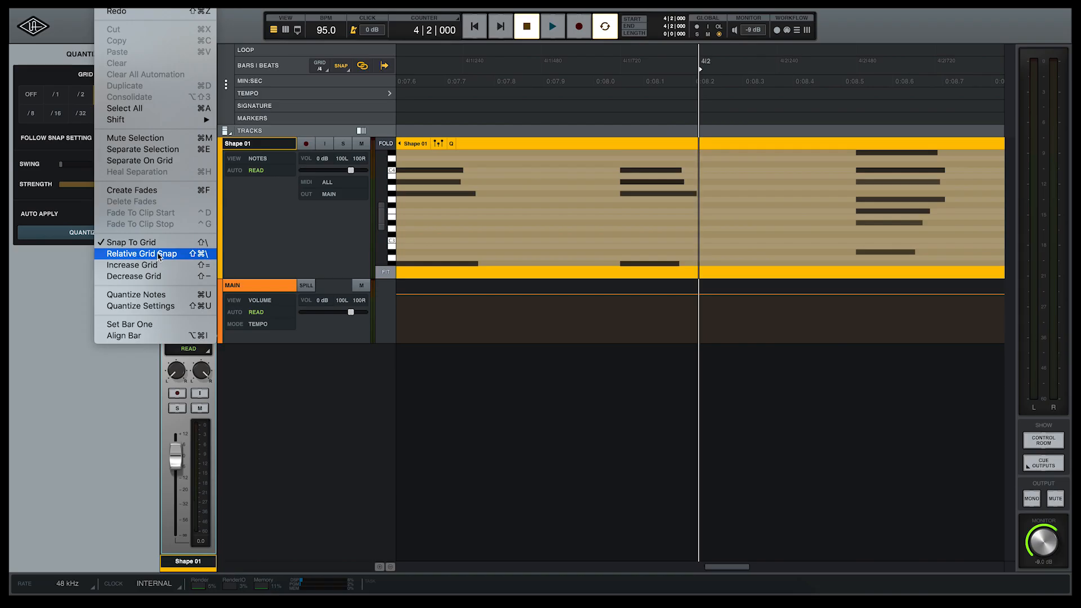
Turn on Relative Grid Snap and adjust the pitch of the top note in the last chord of bar 4.
left_click(139, 255)
left_click(895, 153)
key("Left")
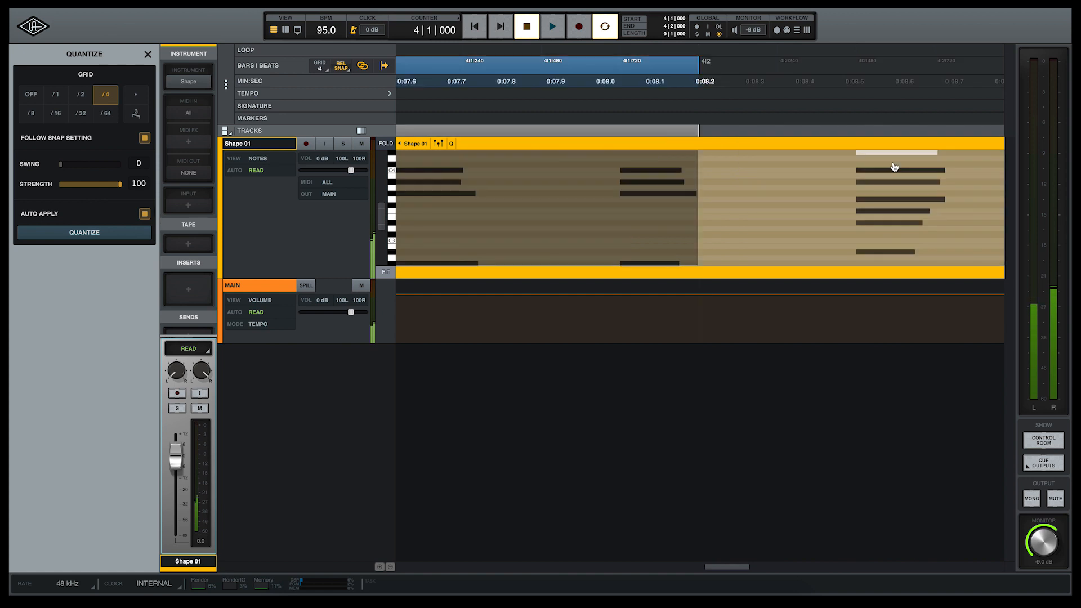
key("Right")
key("Down")
key("Down")
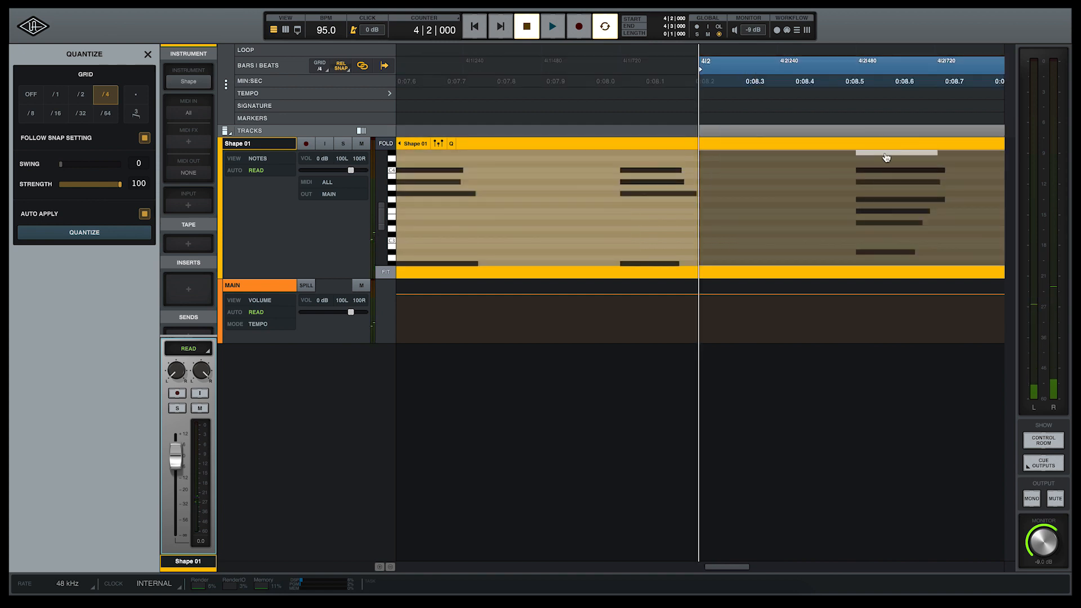
key("Down")
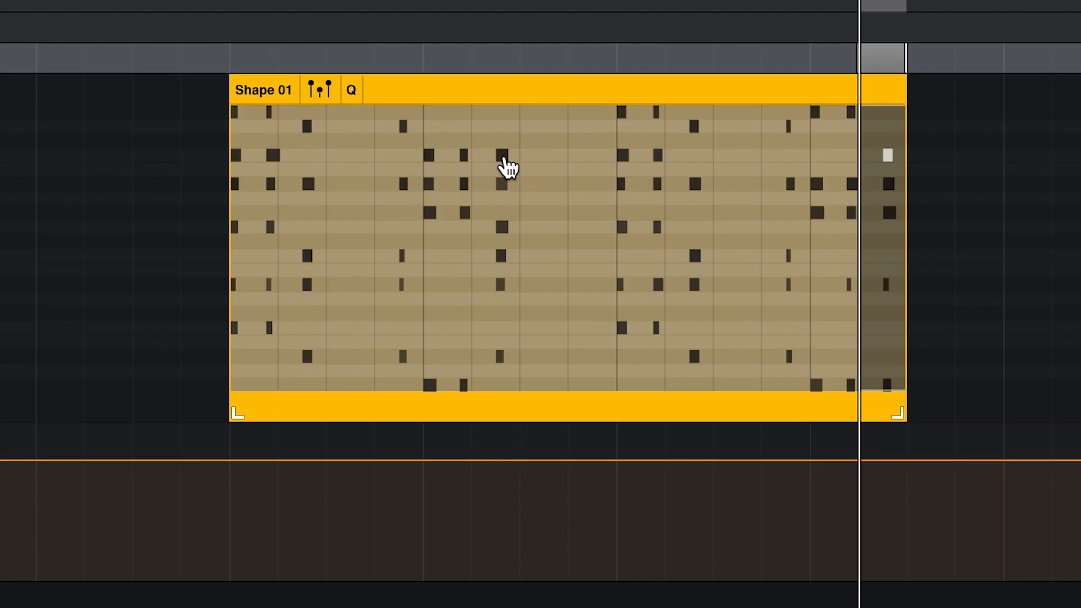
Extend the end of the Shape 01 clip to bar 7 and duplicate the clip.
left_click(502, 142)
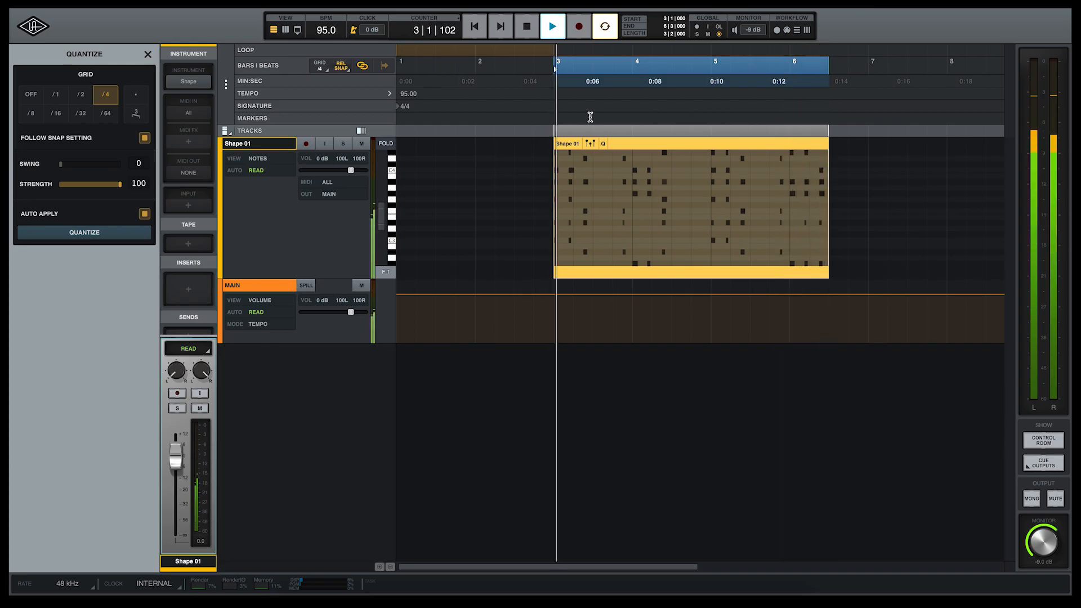
key("space")
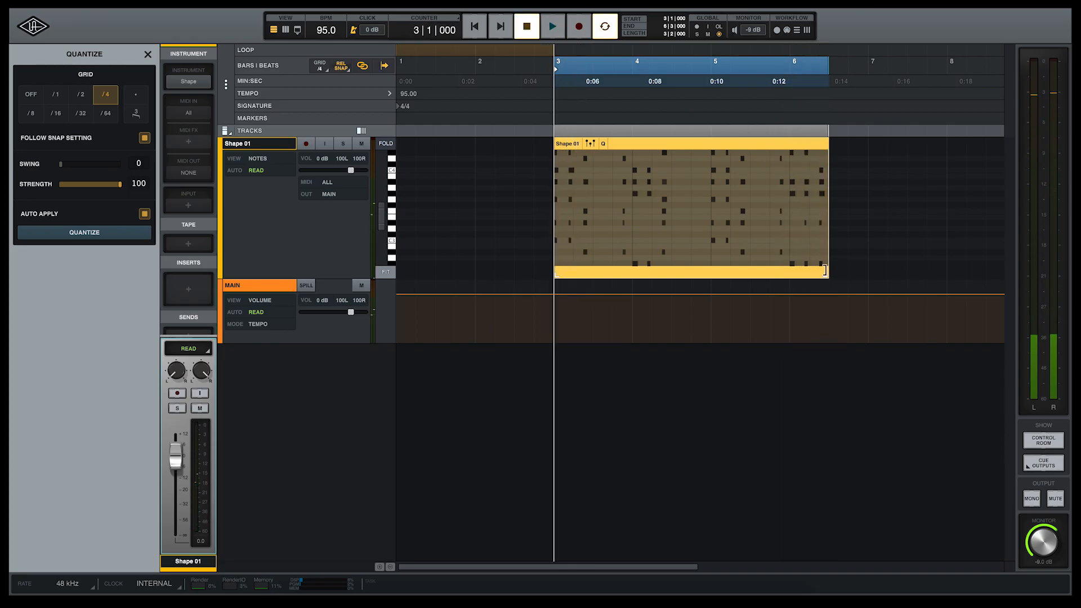
left_click_drag(826, 270, 870, 270)
key("ctrl+d")
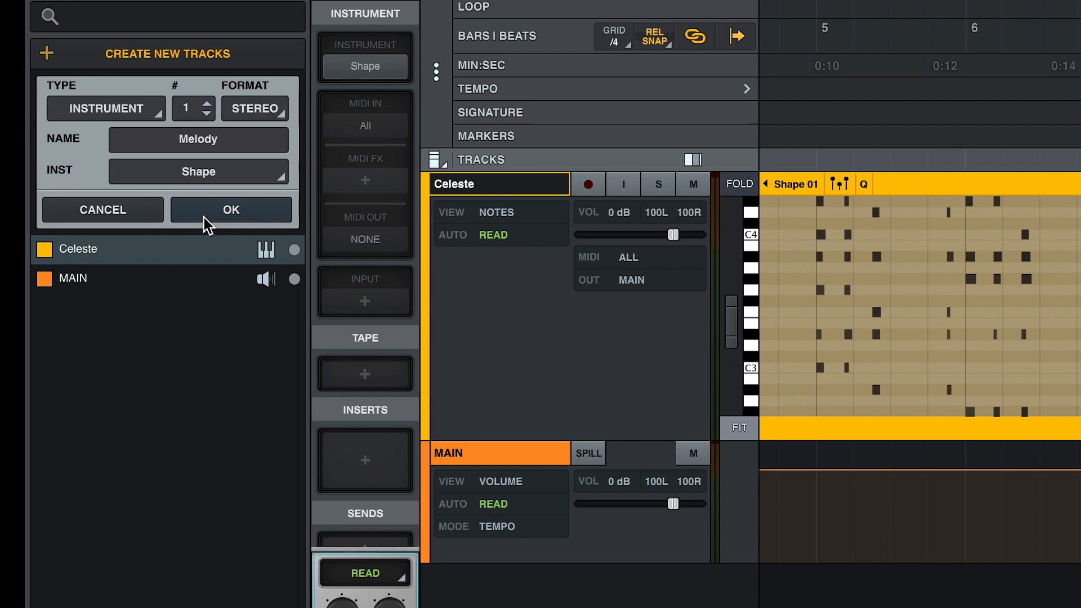
Create one stereo instrument track named Melody with the Shape instrument and load the Joystick preset from the Leads category.
left_click(232, 210)
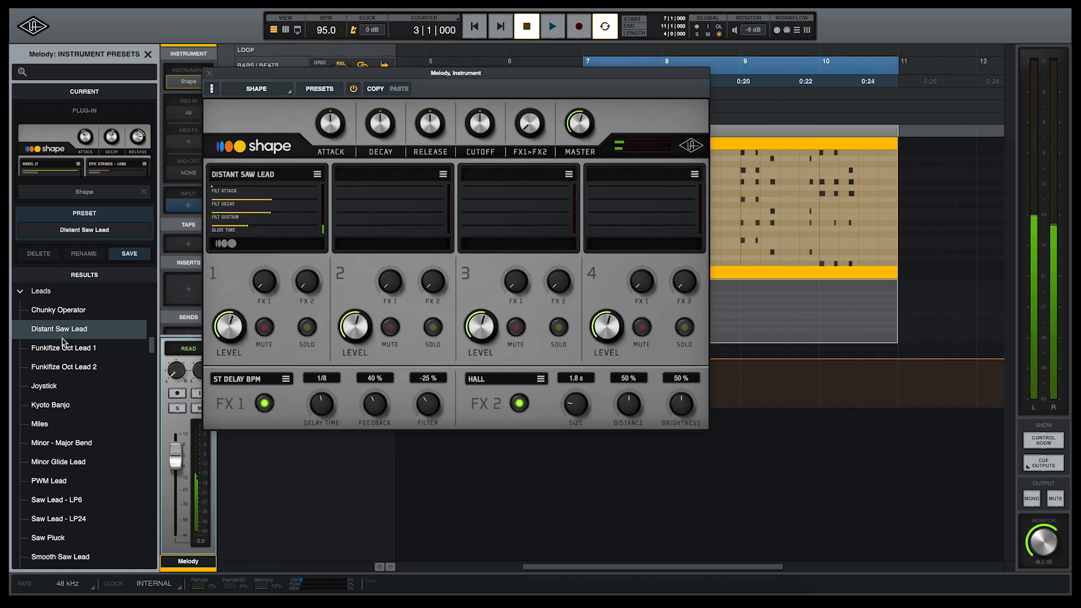
left_click(56, 385)
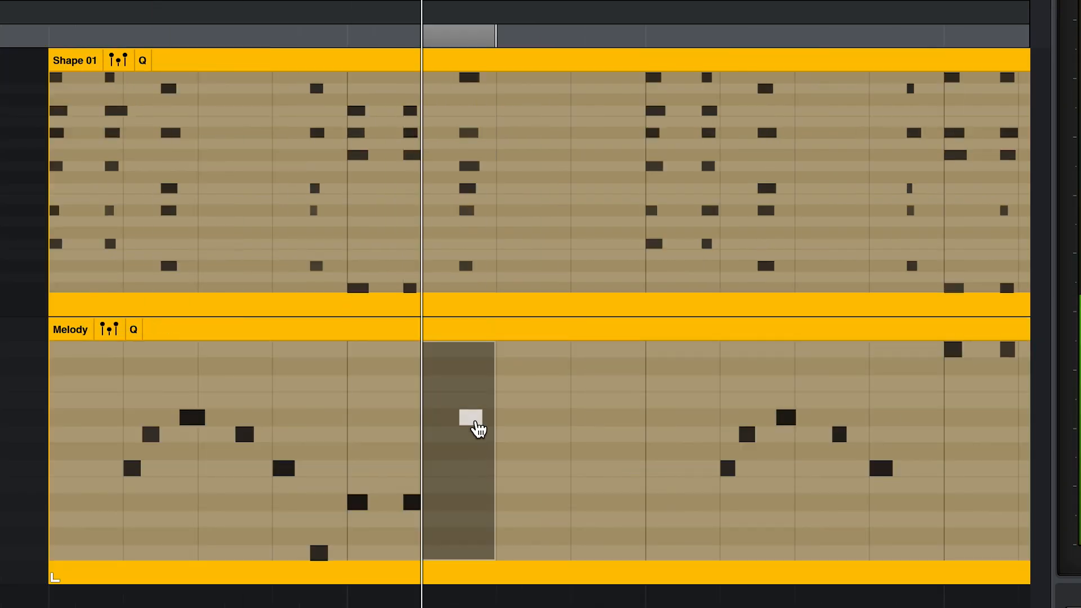
Raise the second note of bar 4 in the Melody clip by about two semitones and play the clip back.
left_click(149, 394)
key("space")
left_click_drag(413, 503, 412, 468)
left_click(163, 380)
key("space")
left_click(281, 401)
key("space")
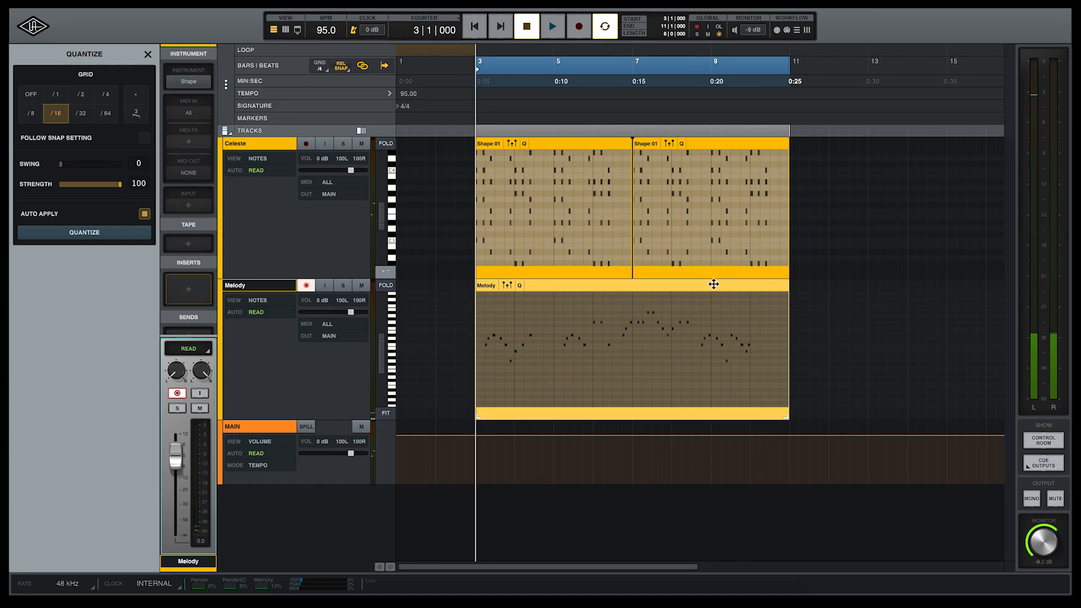
Duplicate the Melody clip and the Celeste track's clips so that both tracks extend to bar 19.
key("super+d")
left_click(752, 142)
key("super+d")
key("super+d")
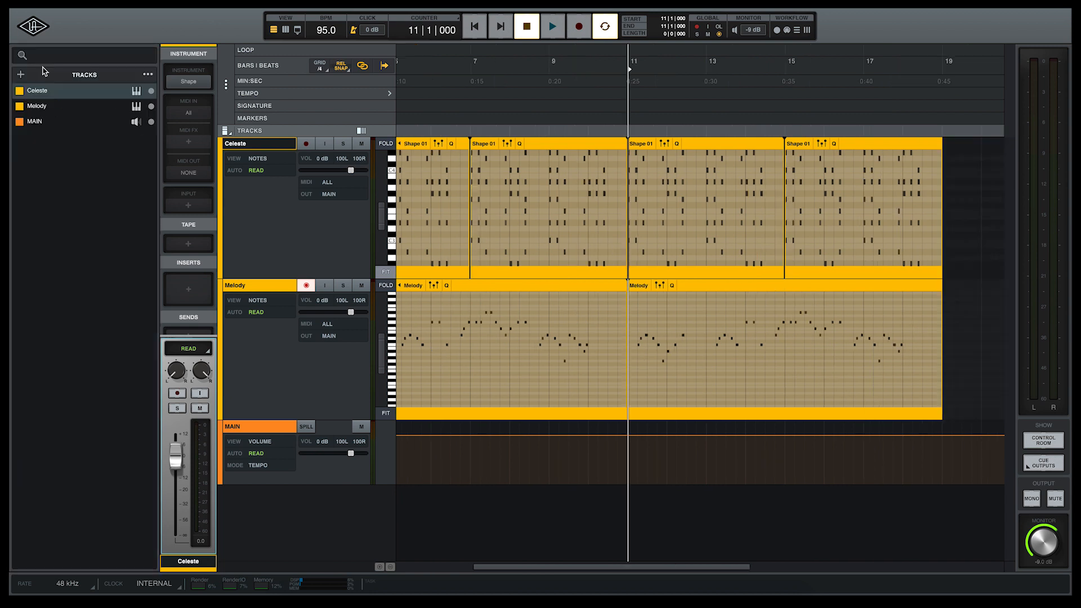
Add a new instrument track named Drums 01.
left_click(21, 75)
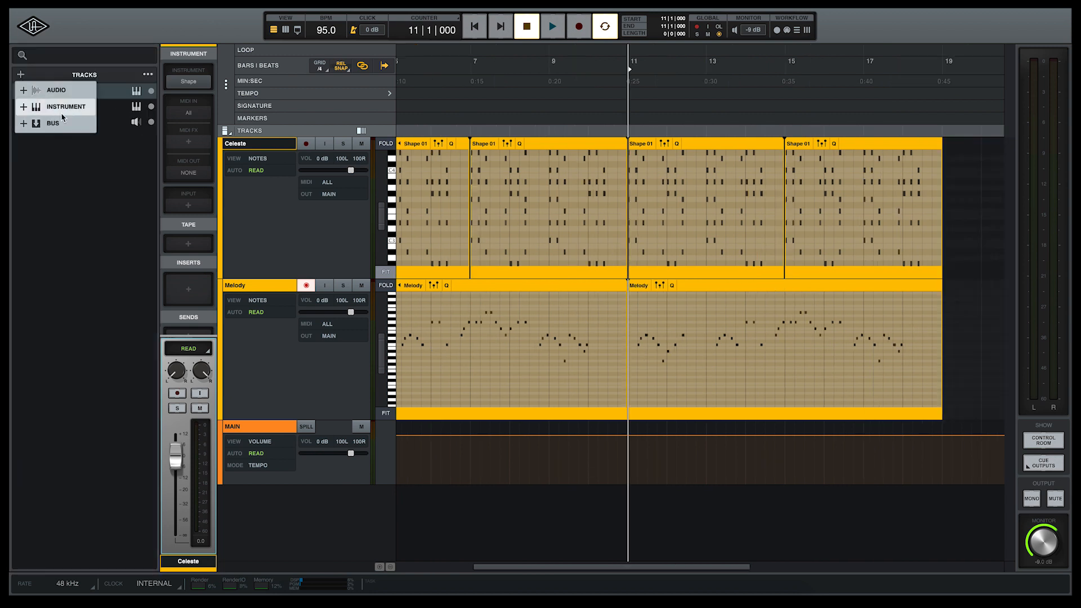
key("BackSpace")
key("BackSpace")
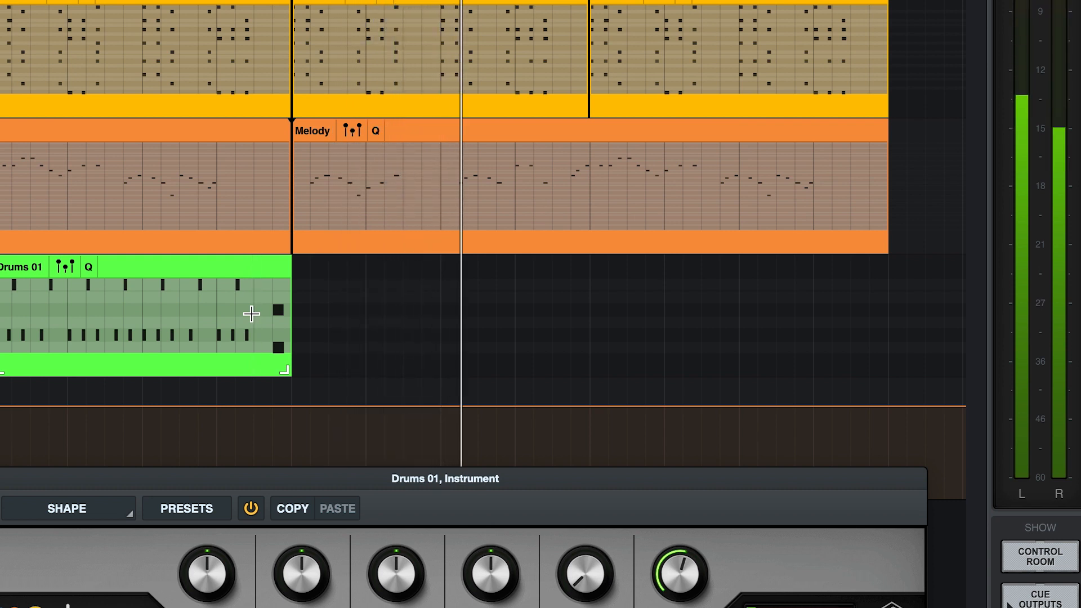
Play back the arrangement and record additional drum notes on the Drums 01 track starting from bar 10, beat 3.
key("space")
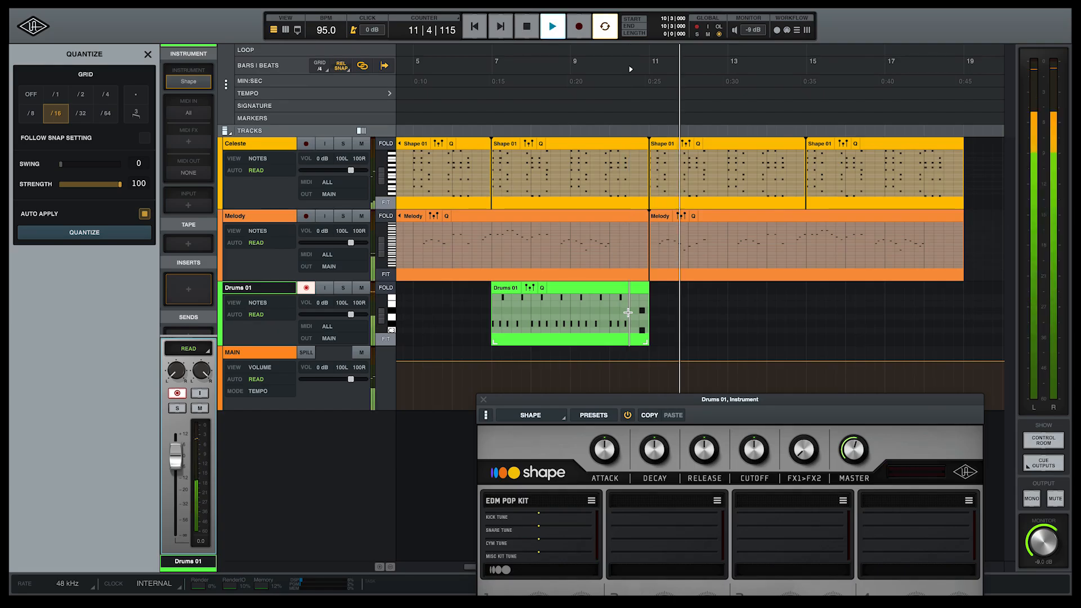
key("space")
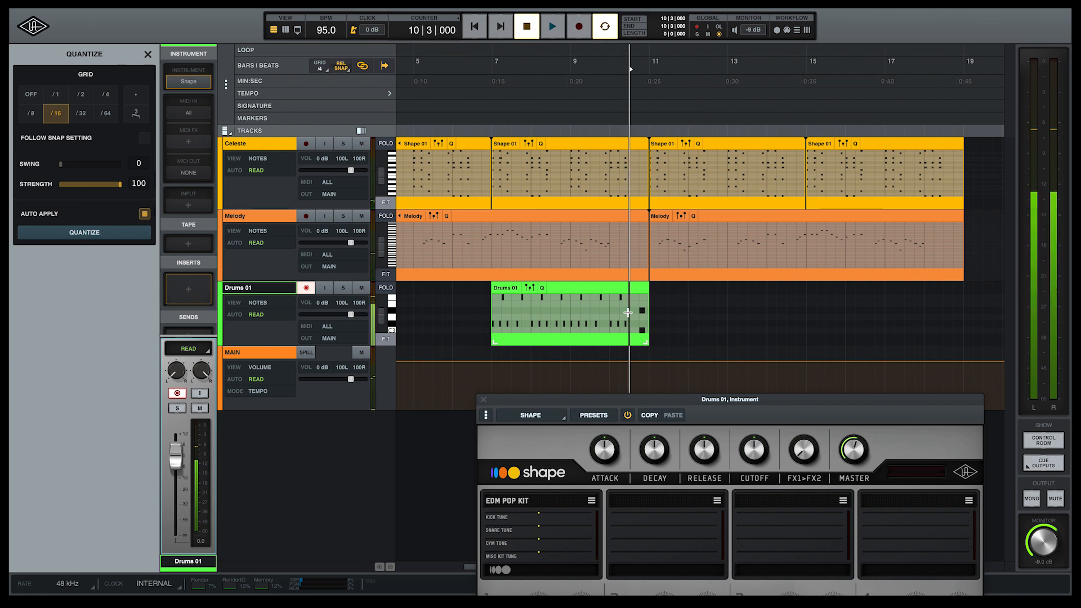
key("r")
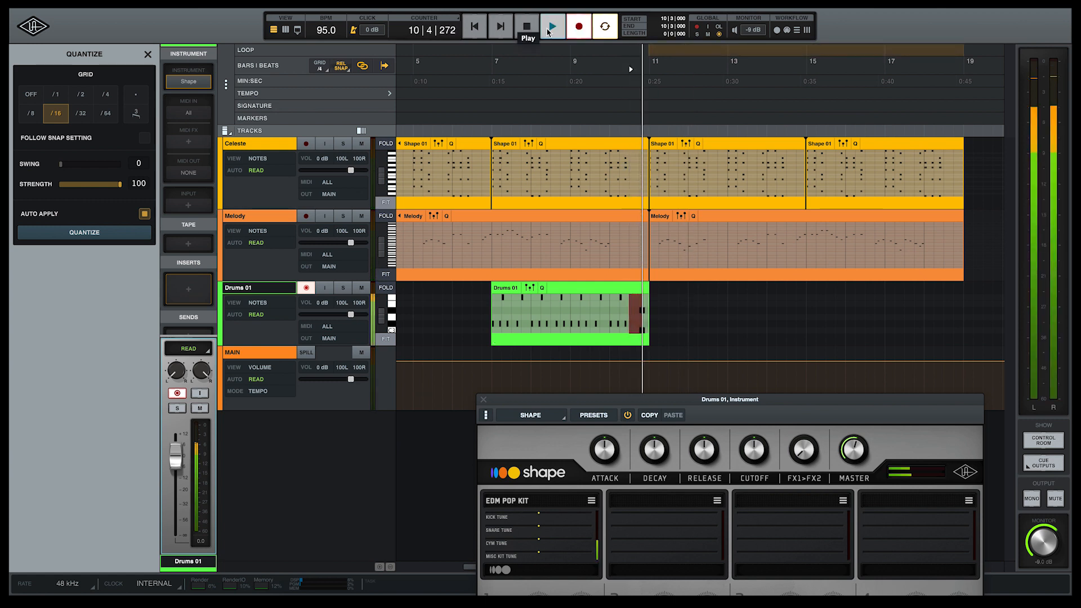
key("space")
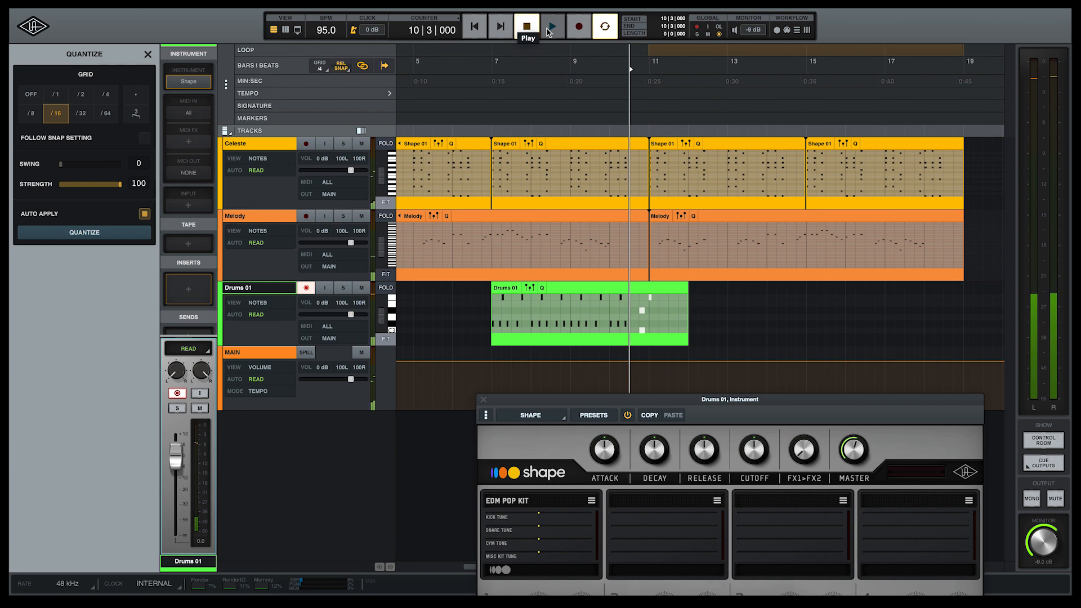
left_click(579, 27)
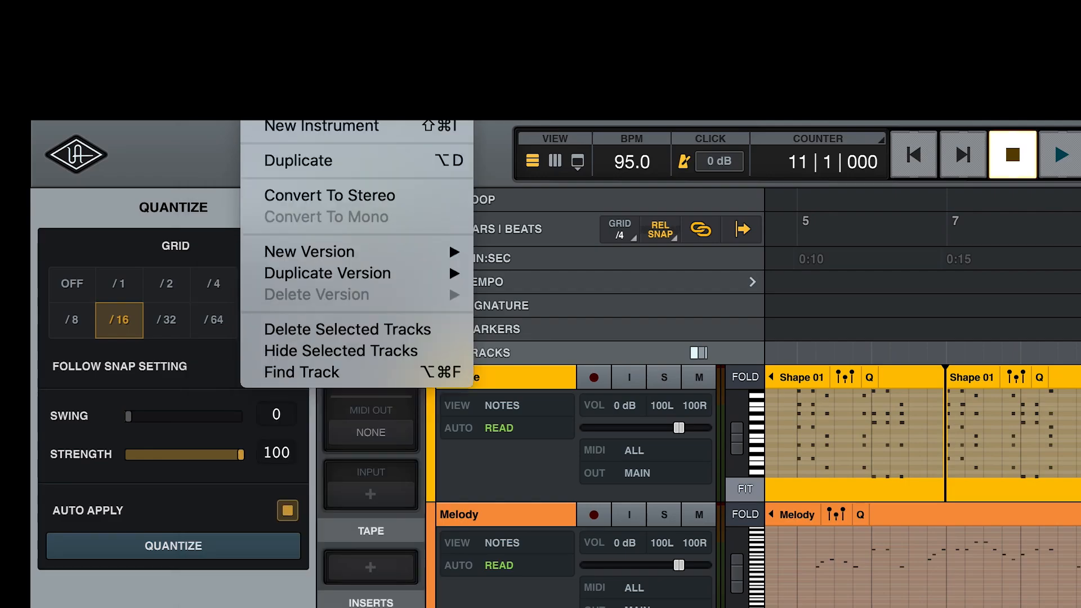
mouse_move(168, 115)
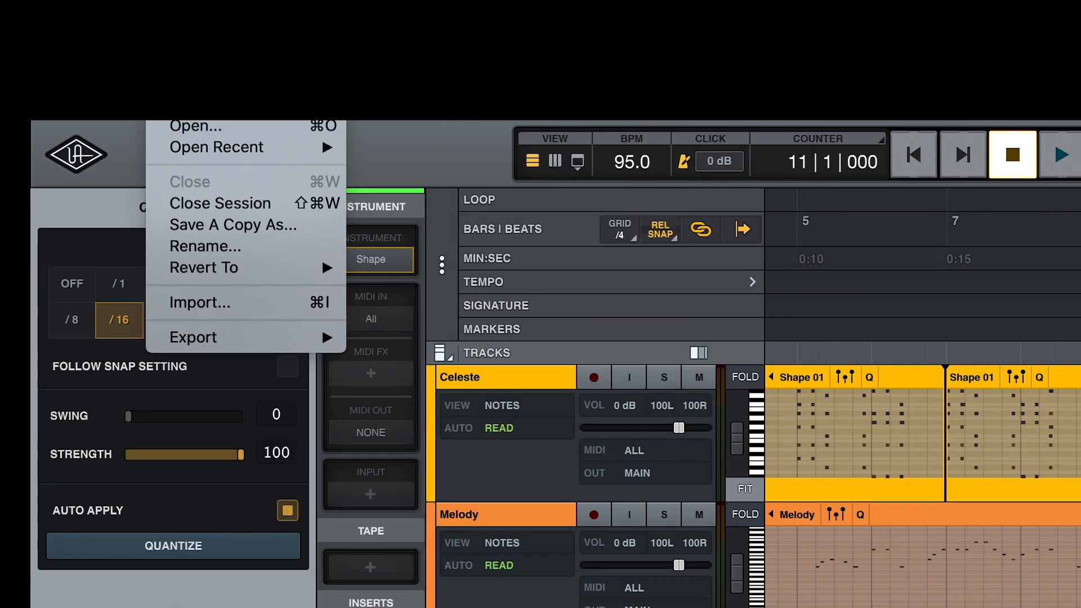
Try to place a copy of the drum fill from the end of bar 10 in bar 22 on the Drums 01 track.
key("Escape")
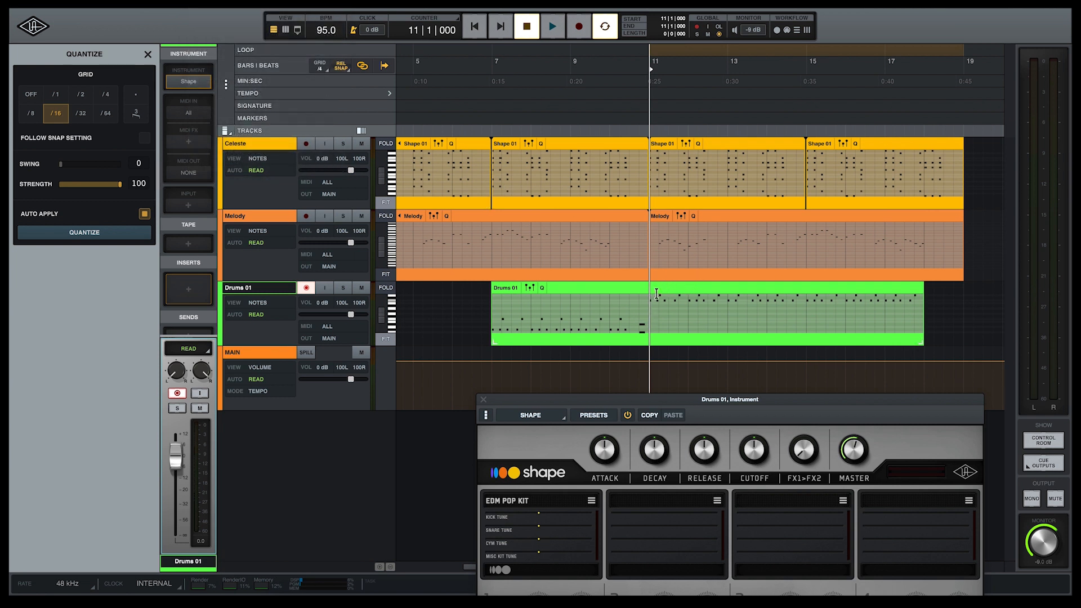
key("Left")
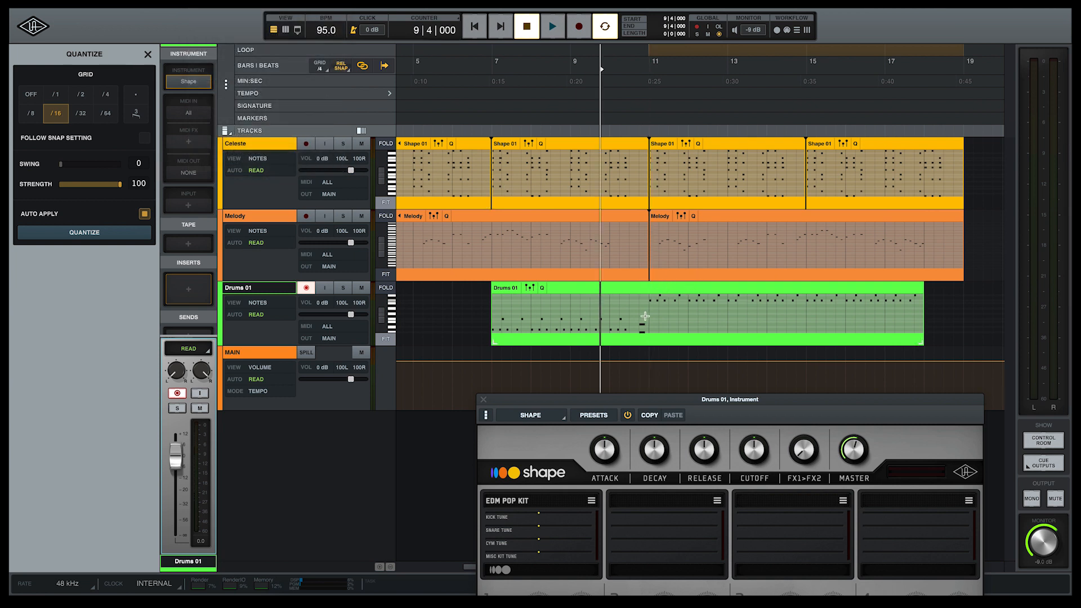
left_click(667, 290)
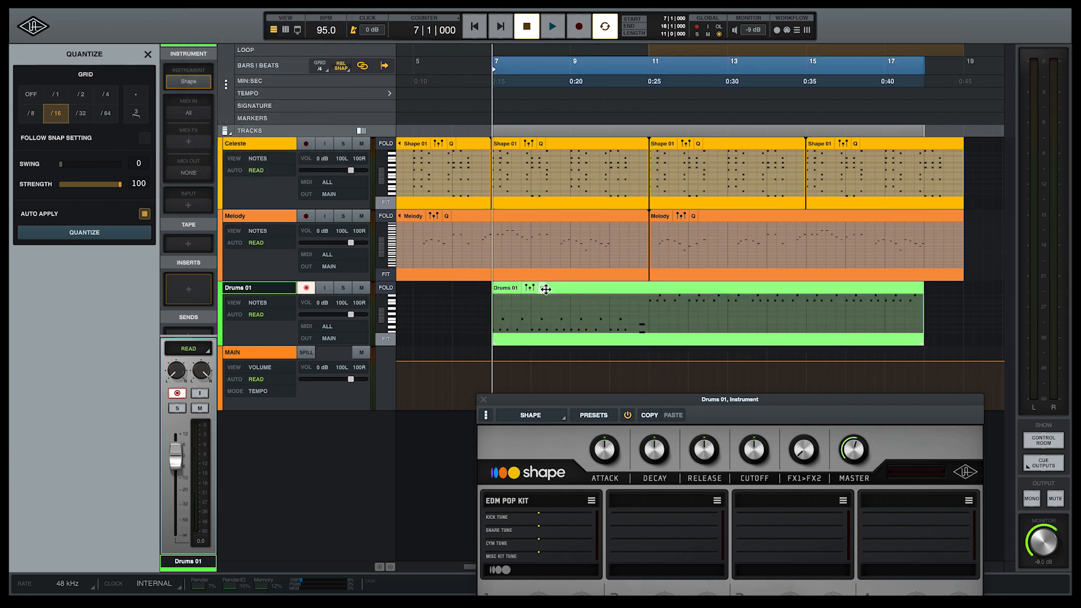
scroll(545, 289, "right", 1)
mouse_move(493, 341)
left_mouse_down()
mouse_move(591, 342)
mouse_move(492, 342)
left_mouse_up()
left_click_drag(492, 313, 641, 340)
mouse_move(490, 339)
left_mouse_down()
mouse_move(562, 339)
mouse_move(489, 340)
left_mouse_up()
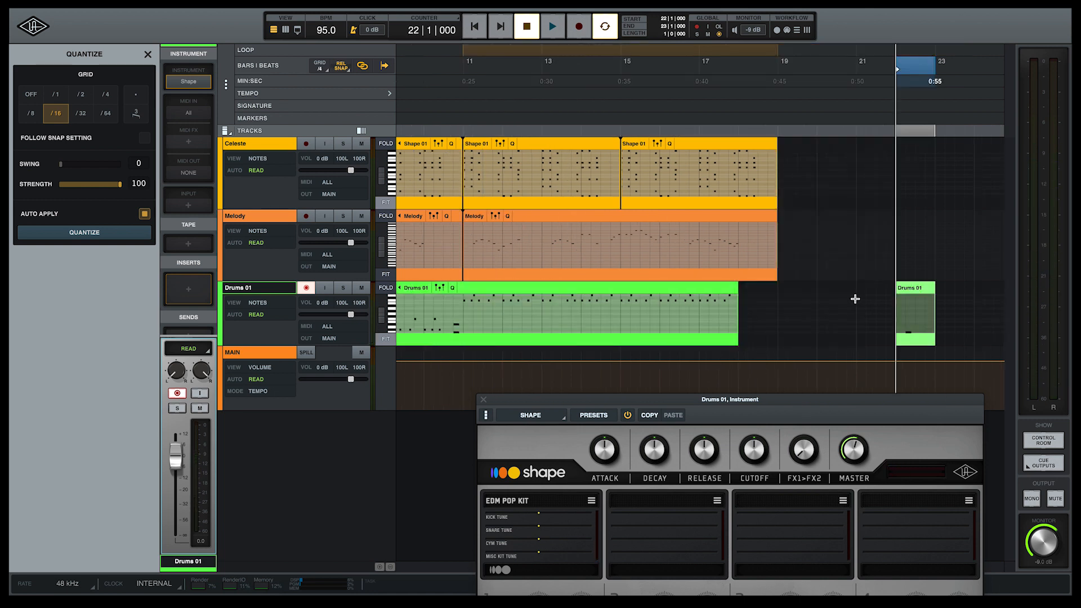
scroll(853, 298, "right", 3)
scroll(851, 297, "left", 10)
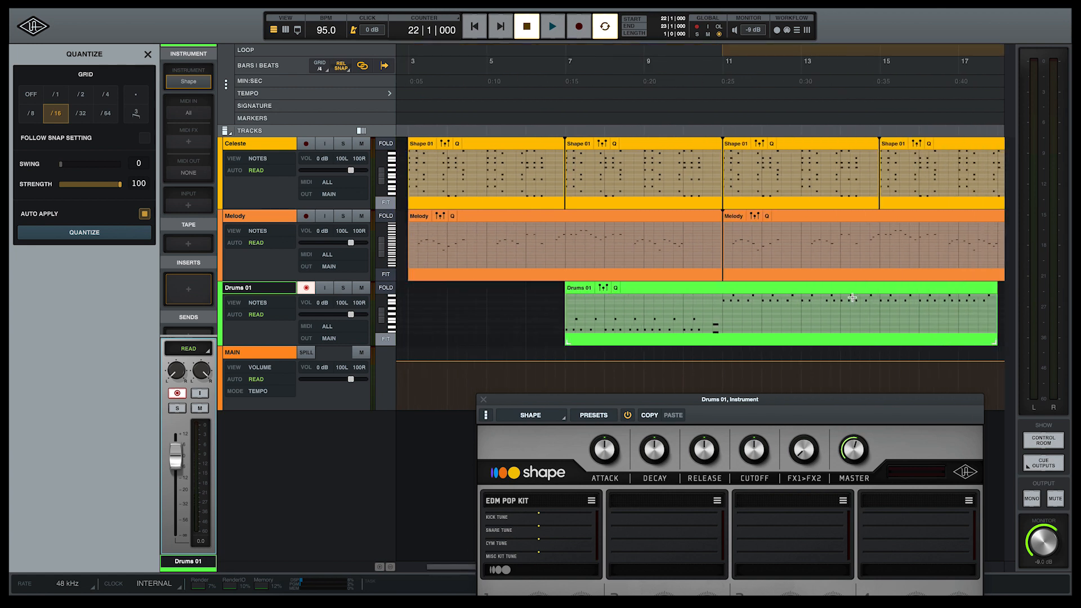
scroll(852, 298, "right", 5)
left_click(847, 299)
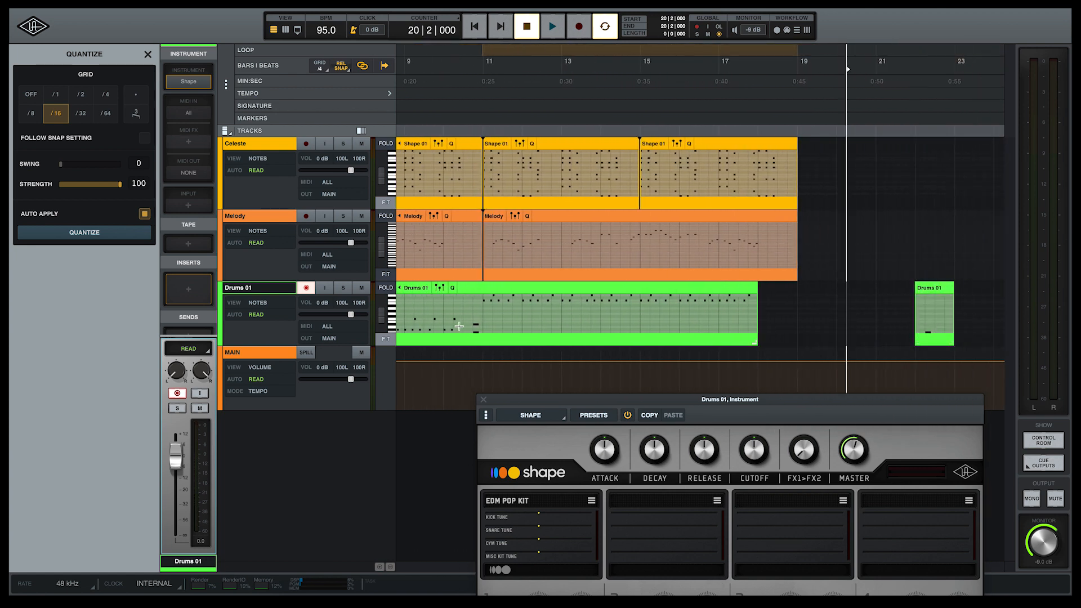
Extend the Drums 01 clip to bar 19 and try to copy the fill notes from the end of bar 10 to its end.
left_click_drag(411, 314, 421, 366)
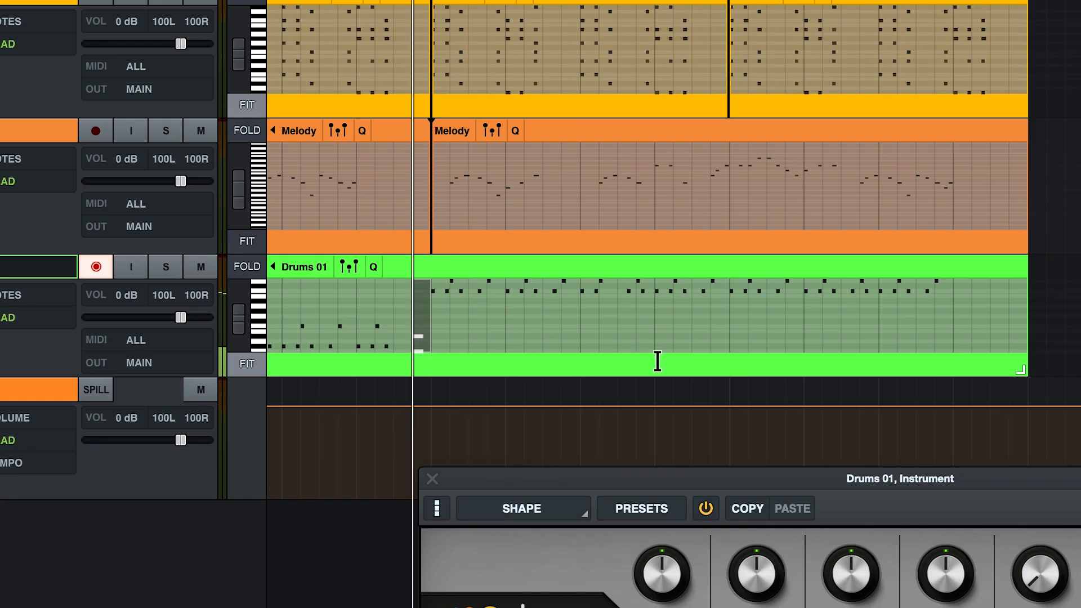
left_click(1011, 322)
key("super+z")
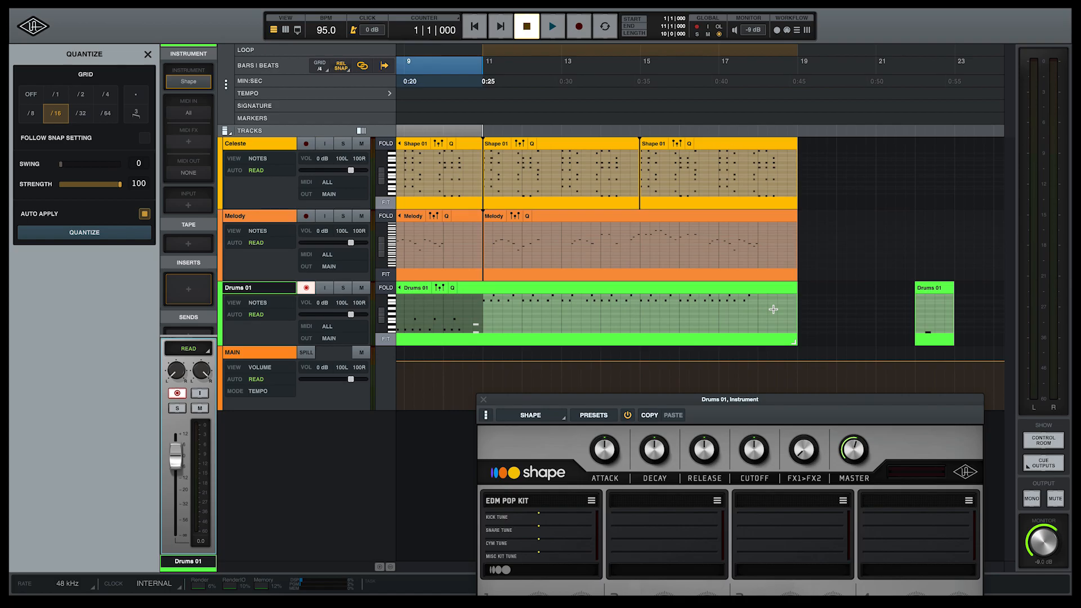
left_click(987, 309)
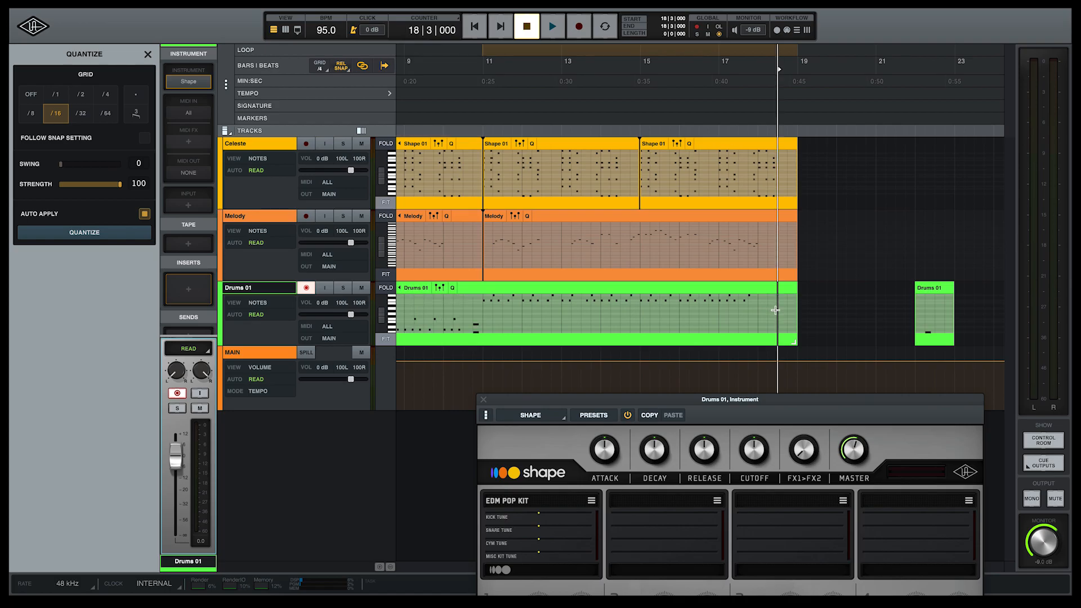
key("super+z")
Separate the drum fill at bar 10, beat 4 into its own clip and paste a copy at bar 18, beat 4.
left_click(830, 311)
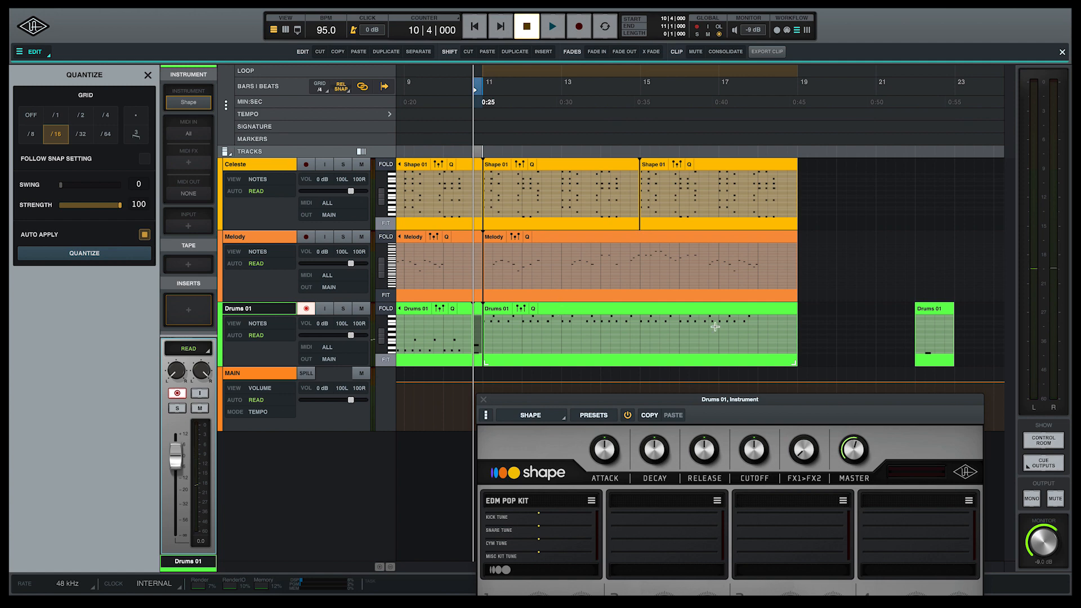
left_click(791, 296)
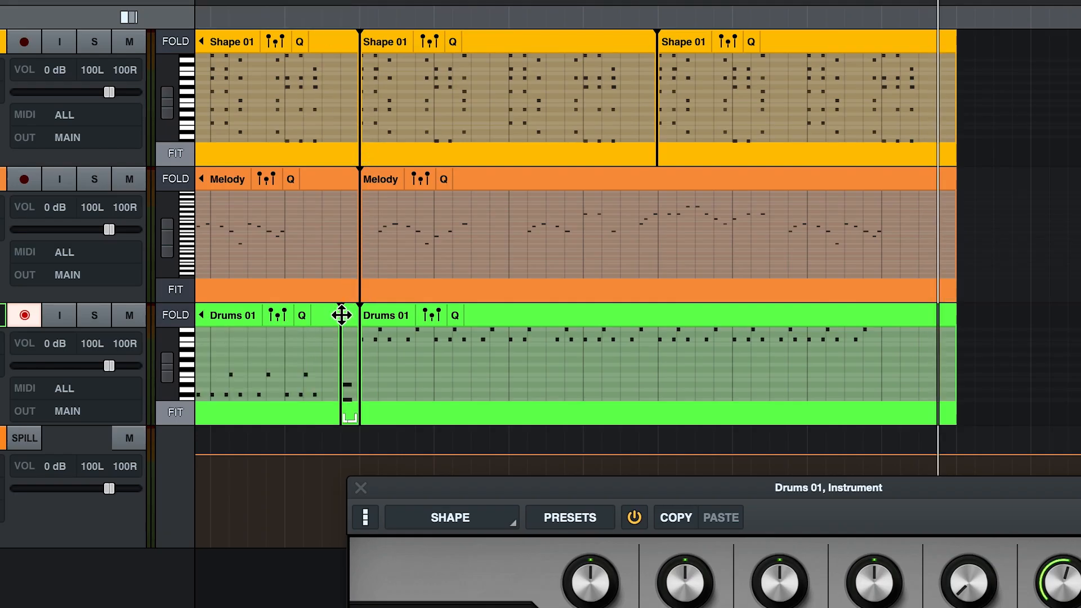
left_click(342, 315)
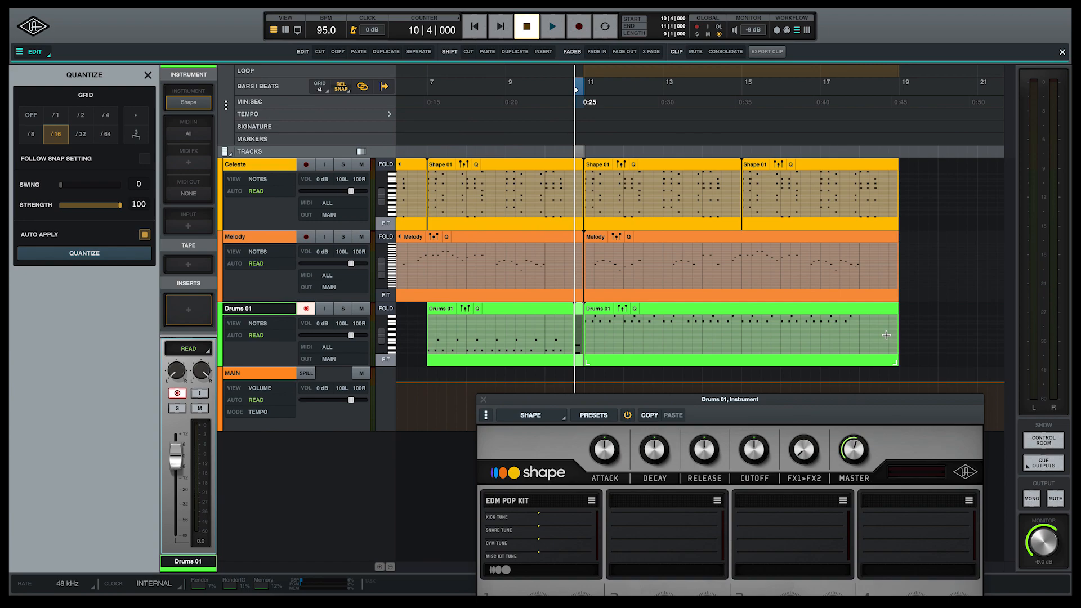
left_click(889, 335)
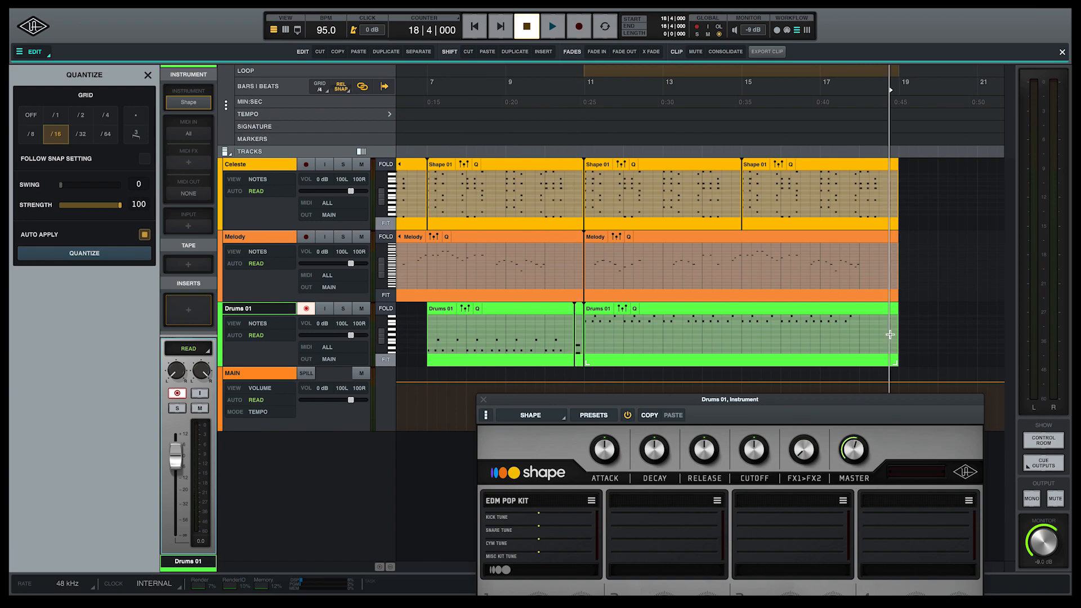
left_click(356, 52)
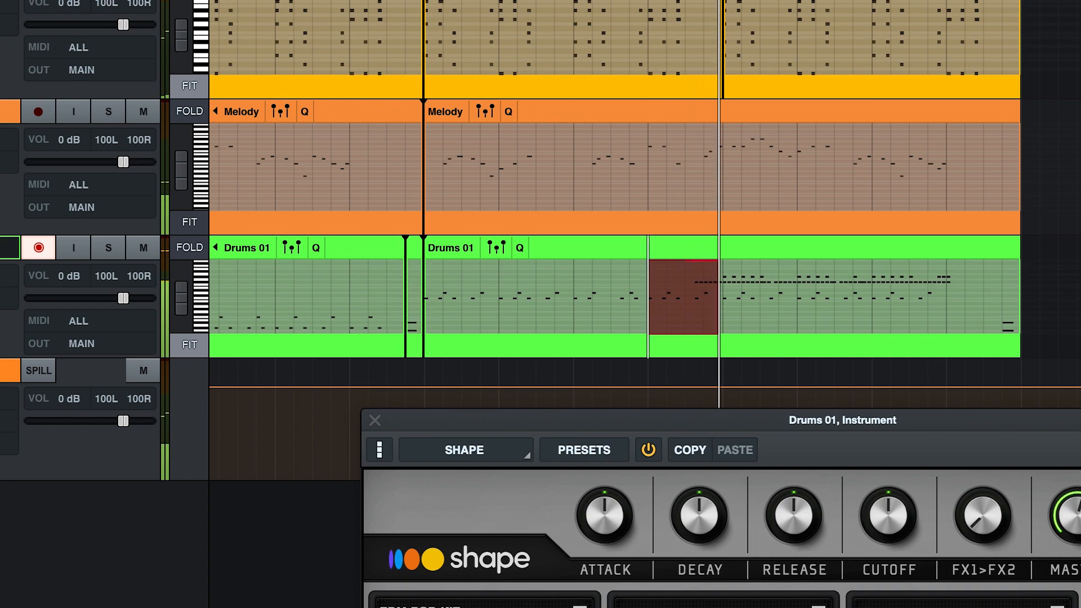
Finish recording extra drum notes from bar 14 on the Drums 01 track and quantize them to a /16 grid.
key("space")
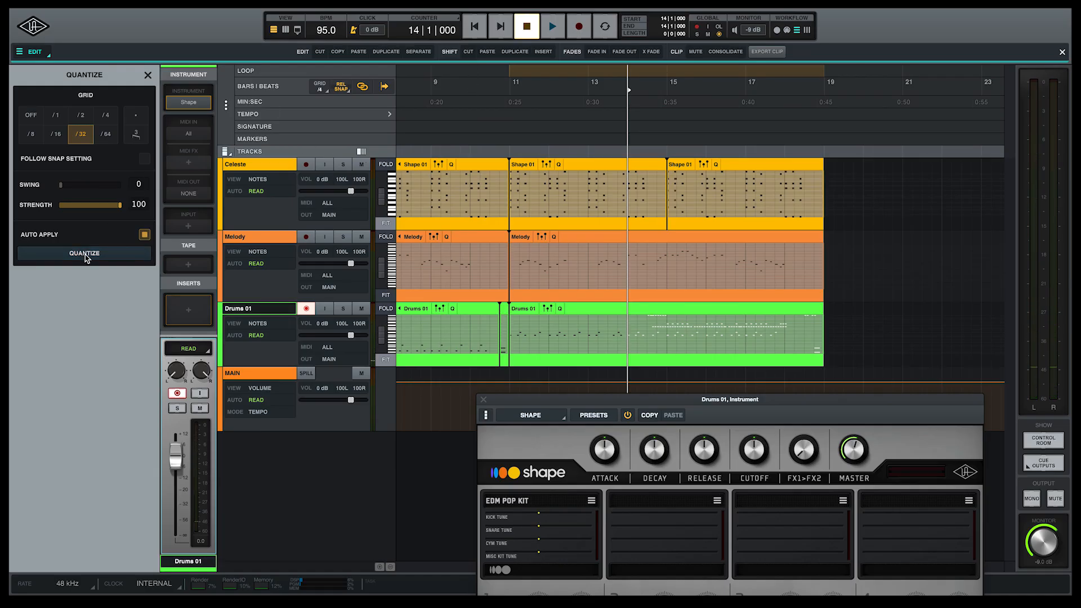
left_click(63, 137)
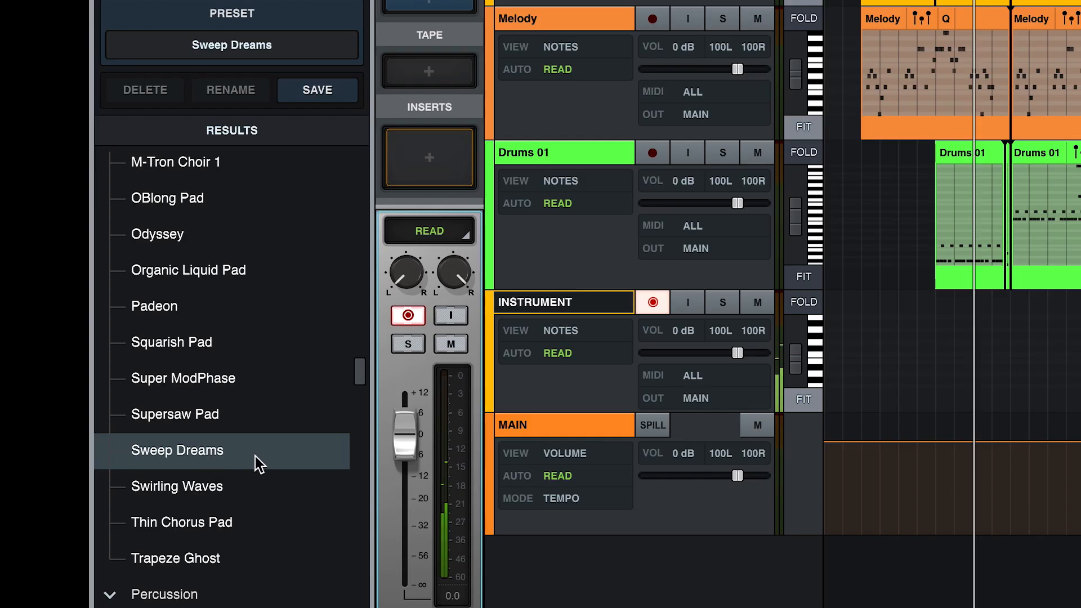
Audition Shape pad presets such as Trapeze Ghost and Thin Chorus Pad on the new instrument track and load Padeon.
scroll(253, 457, "down", 3)
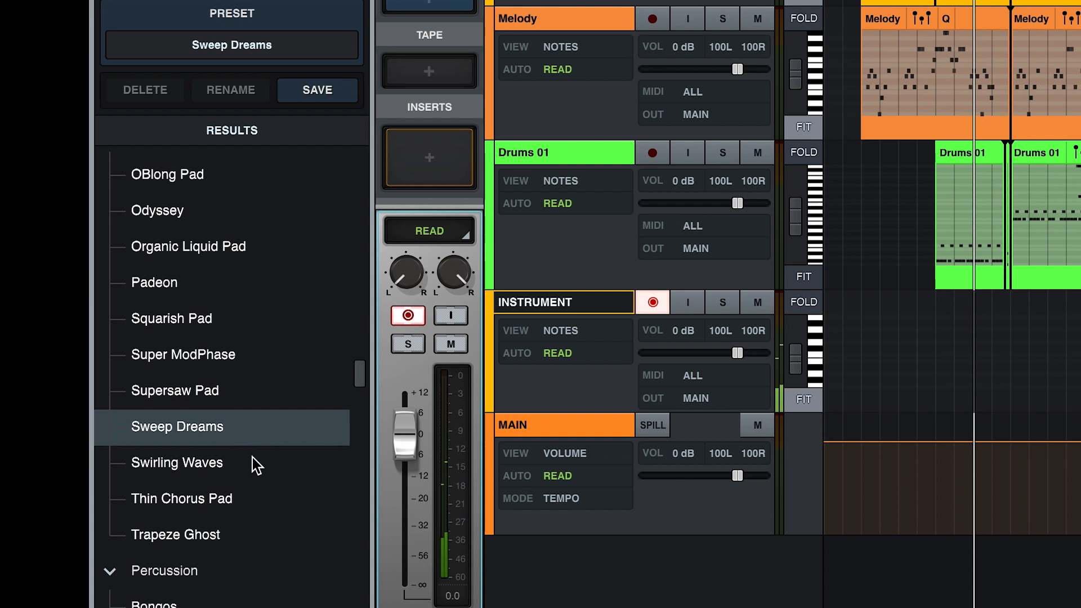
left_click(227, 469)
left_click(217, 439)
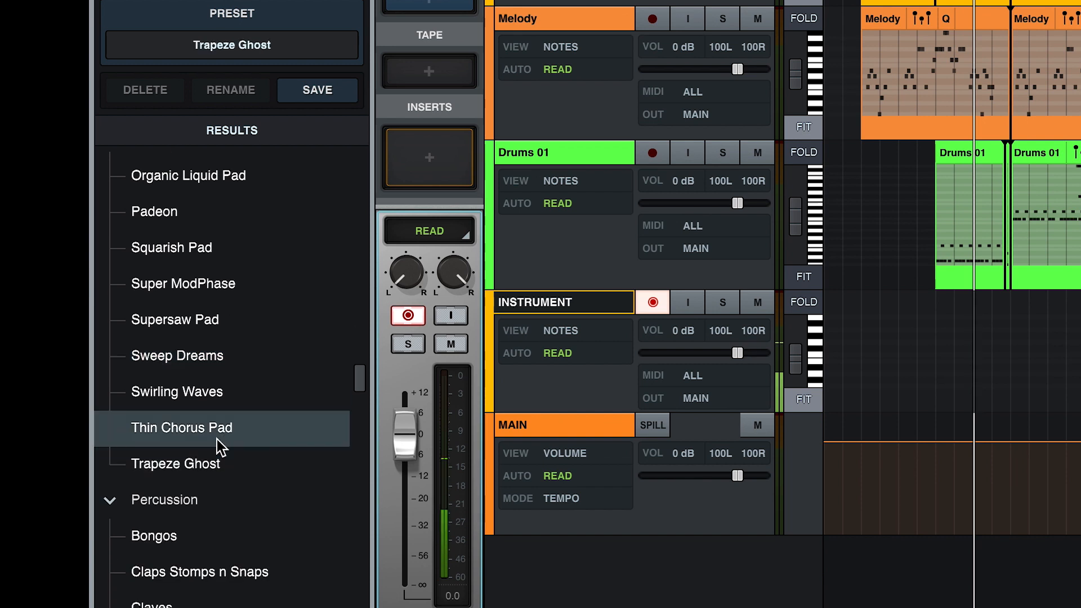
scroll(216, 468, "down", 5)
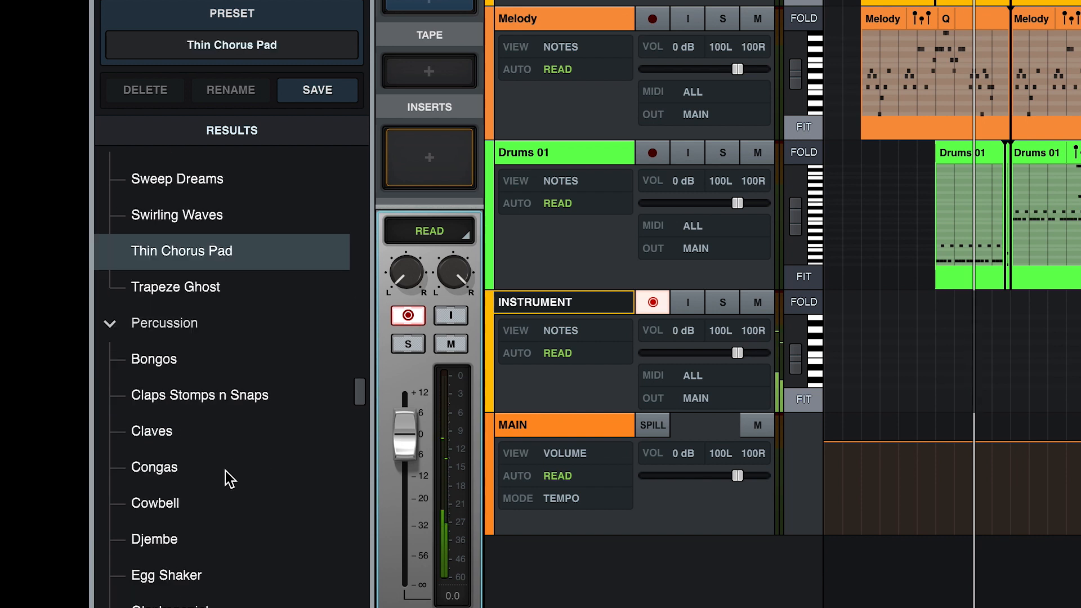
left_click(222, 404)
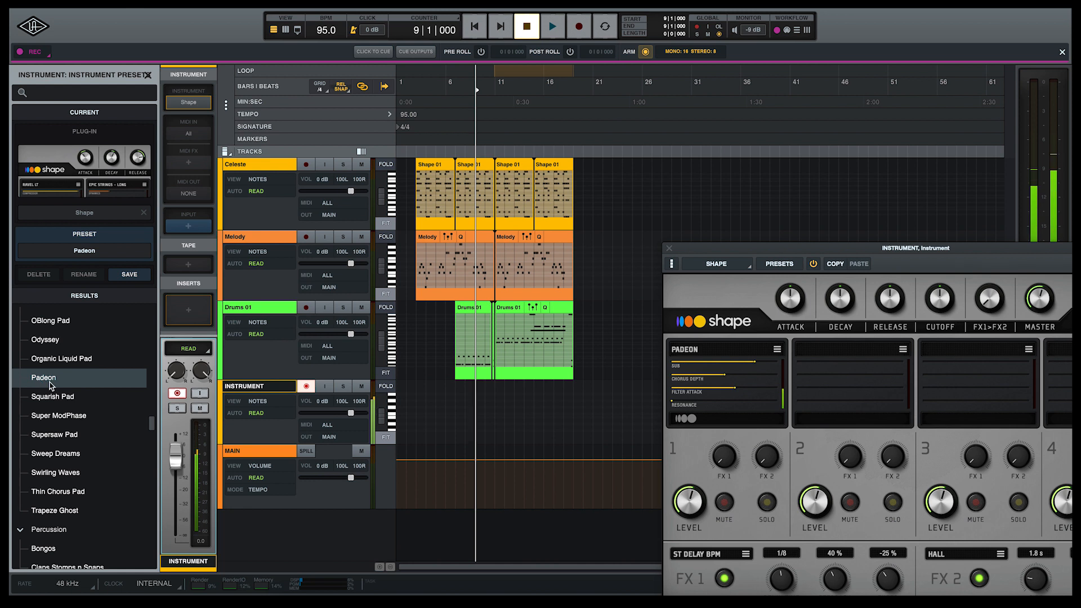
Play back the arrangement from bar 9 and rename the new instrument track Aceent Pad.
key("space")
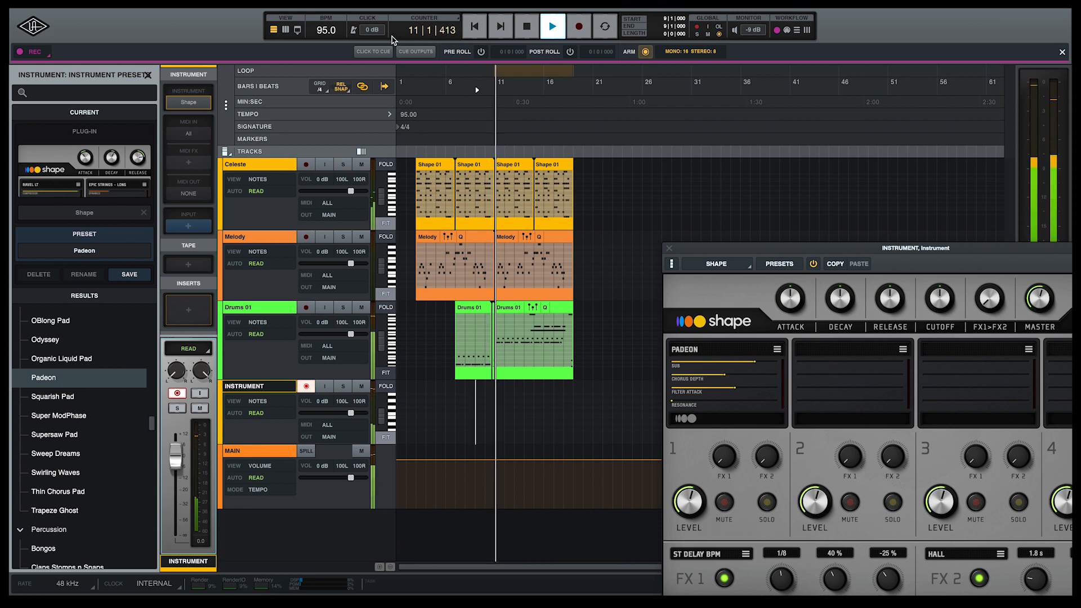
key("space")
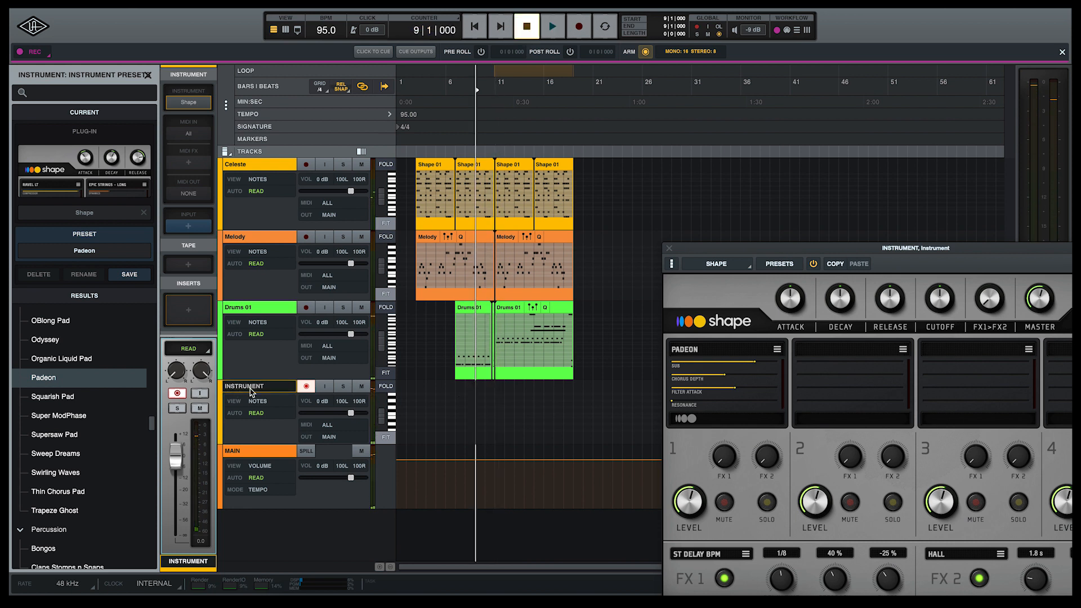
double_click(248, 386)
left_click(405, 388)
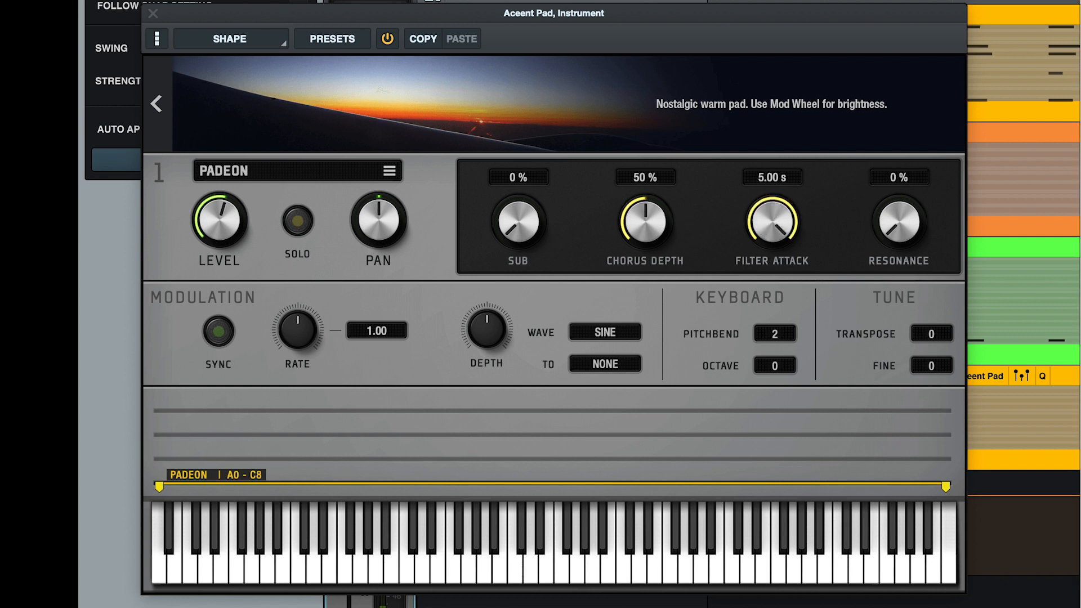
Audition the Aceent Pad part around bar 10, beat 2 and set its first effect to the Tape Ping-Pong delay.
key("space")
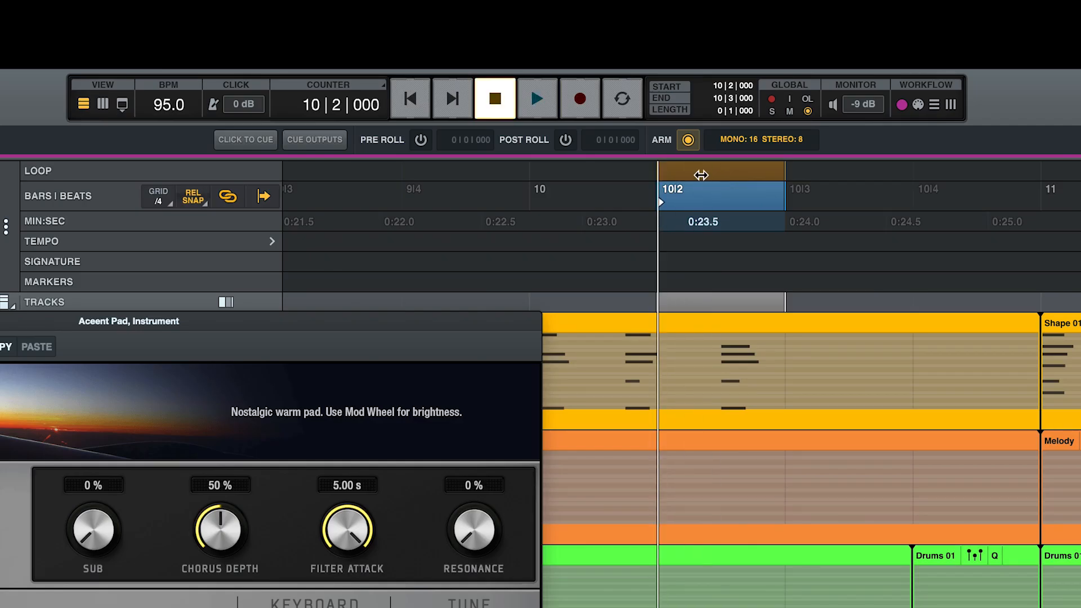
triple_click(719, 201)
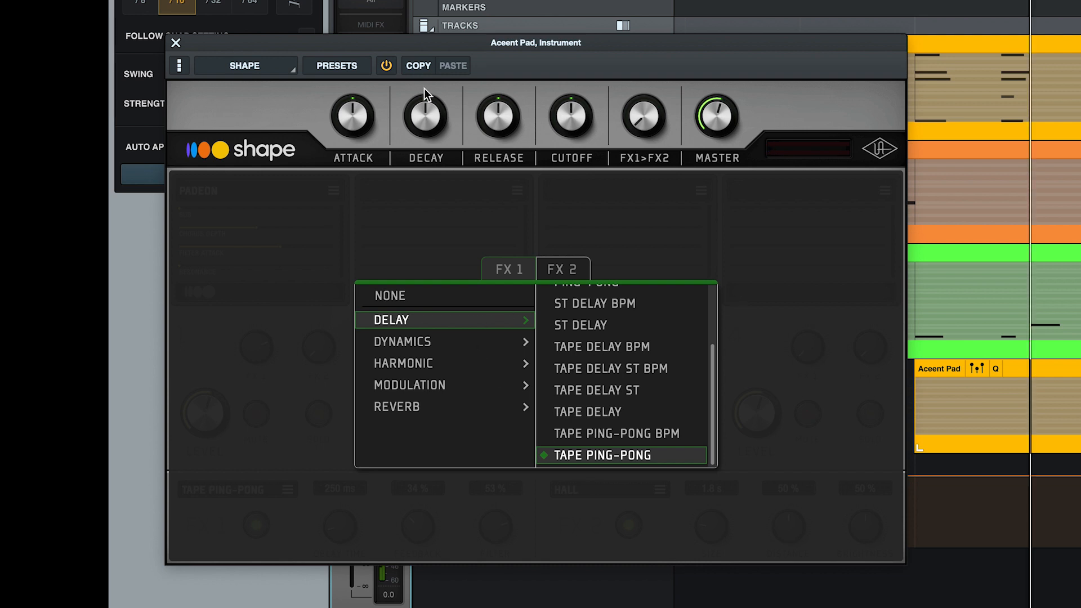
left_click(176, 46)
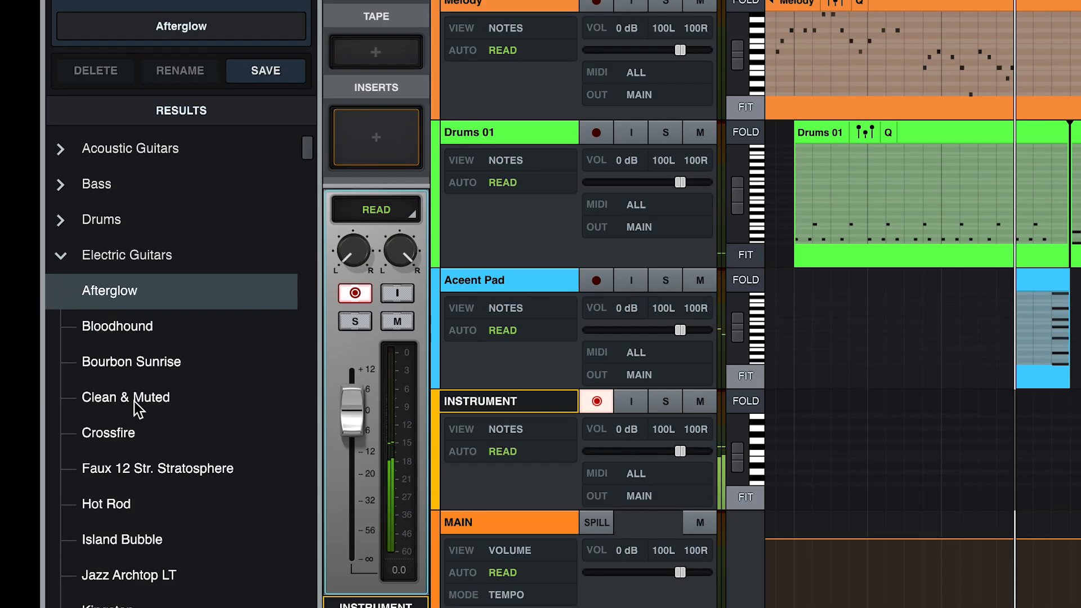
Load the Clean & Muted electric guitar preset on another instrument track and set the Muted Guiatr track's volume to -2 dB.
left_click(133, 399)
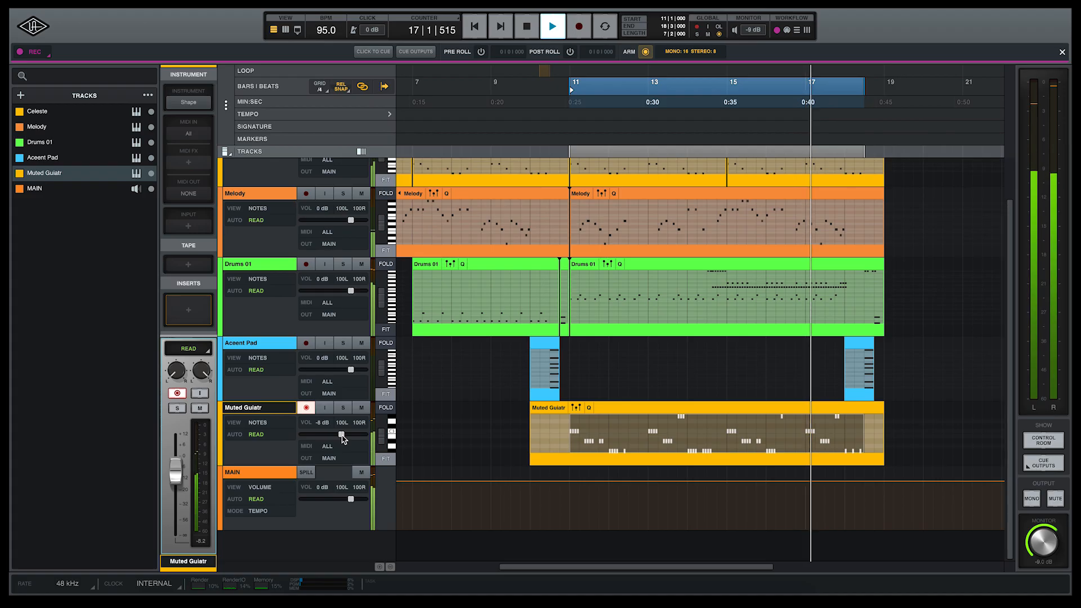
left_click_drag(341, 434, 350, 435)
key("space")
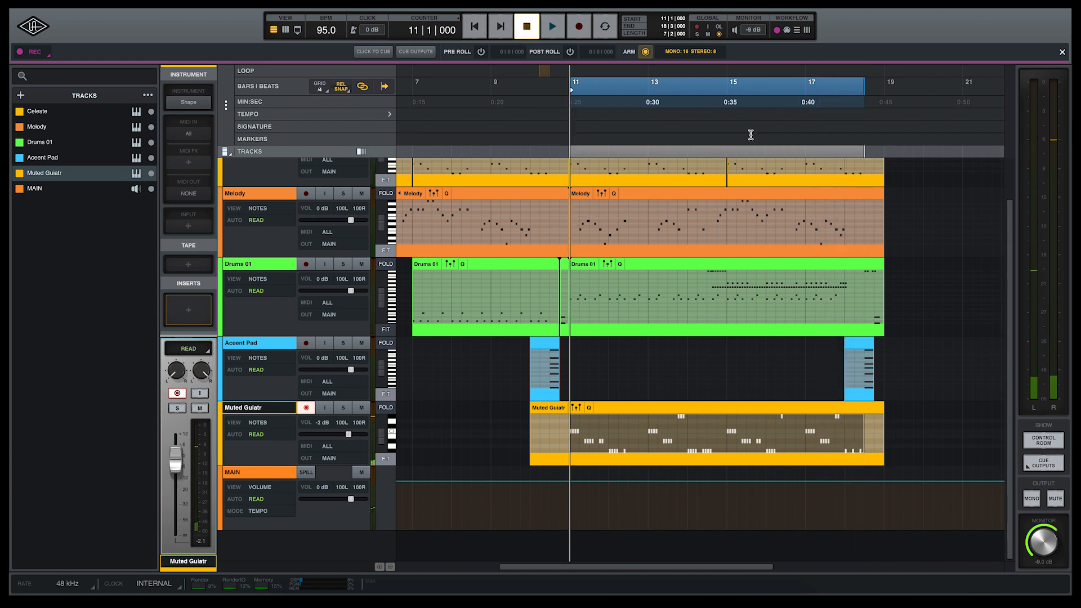
Record-arm the Melody track together with Muted Guiatr and place the playhead at bar 19, the end of the clips.
scroll(748, 137, "right", 3)
left_click(803, 87)
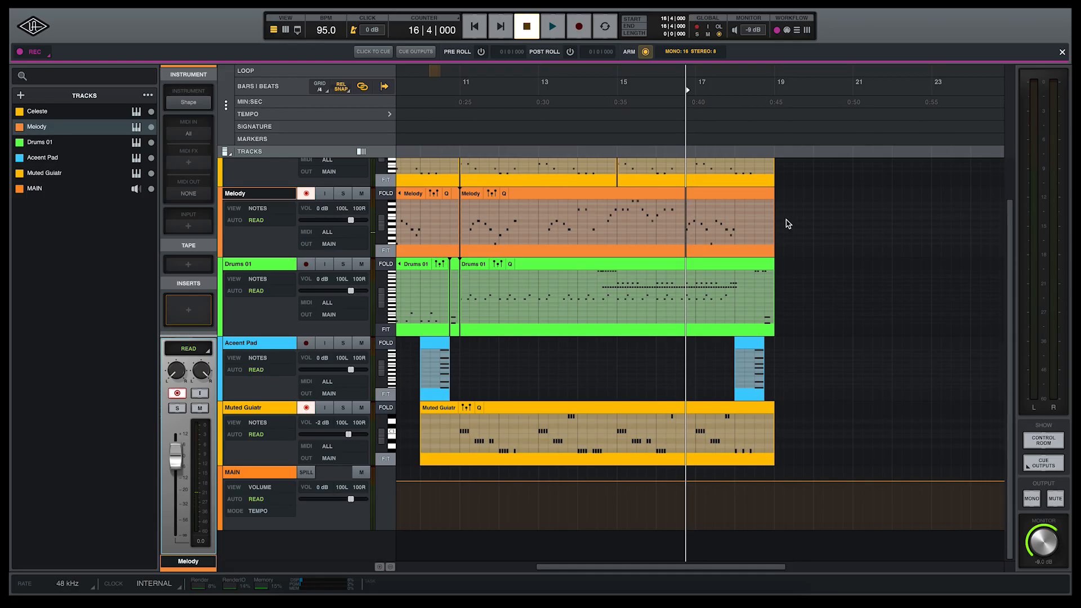
left_click_drag(772, 85, 776, 84)
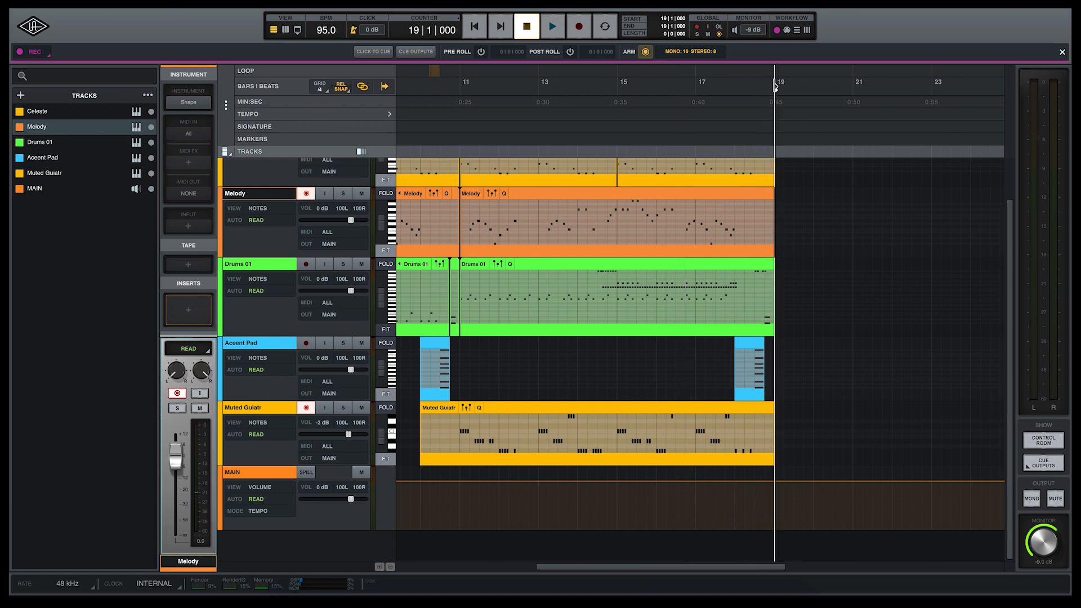
scroll(851, 234, "up", 2)
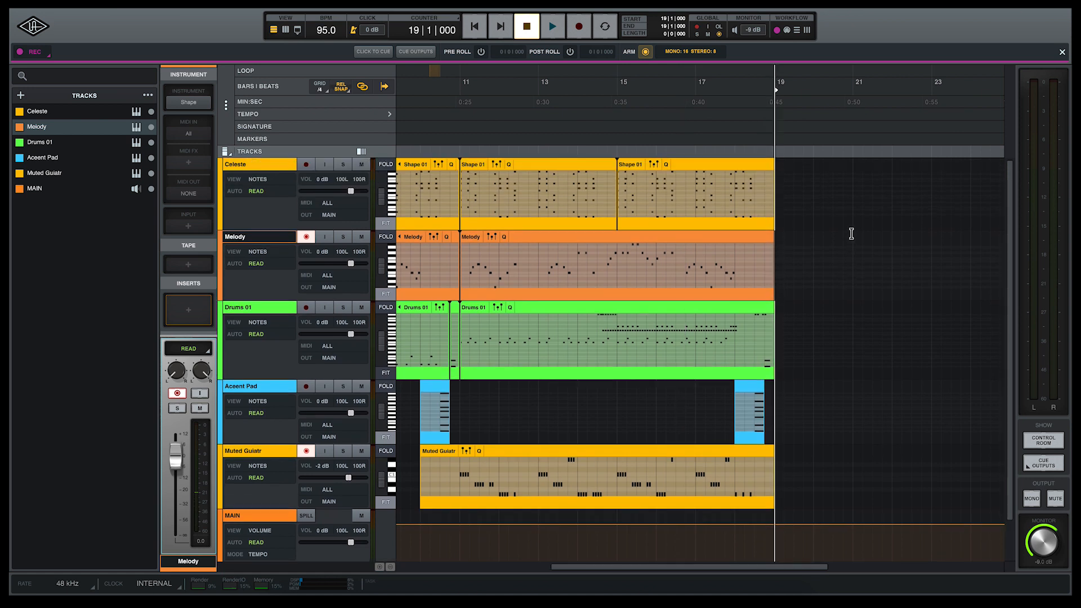
scroll(850, 229, "right", 5)
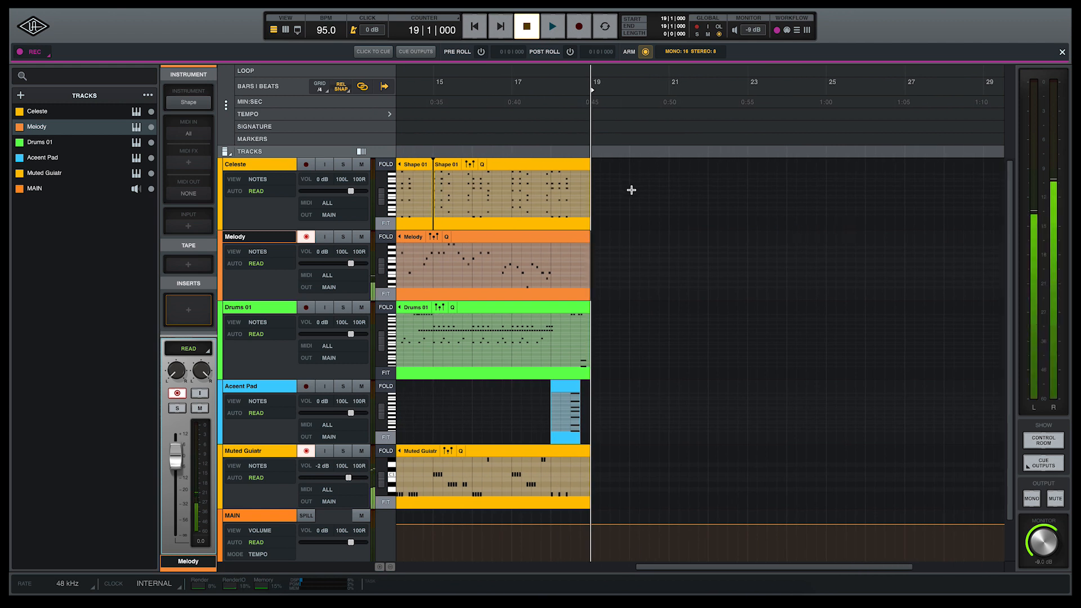
Record a new pass on the Melody and Muted Guiatr tracks together from bar 19 to bar 23, starting playback at bar 17.
scroll(518, 264, "down", 1)
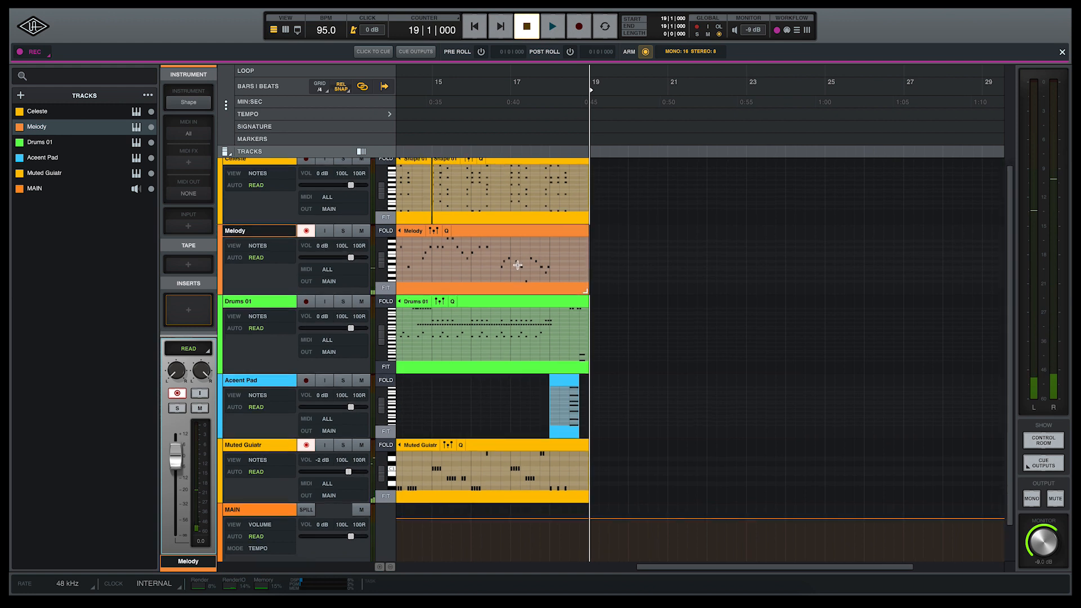
left_click(509, 197)
scroll(571, 253, "down", 3)
scroll(571, 253, "up", 3)
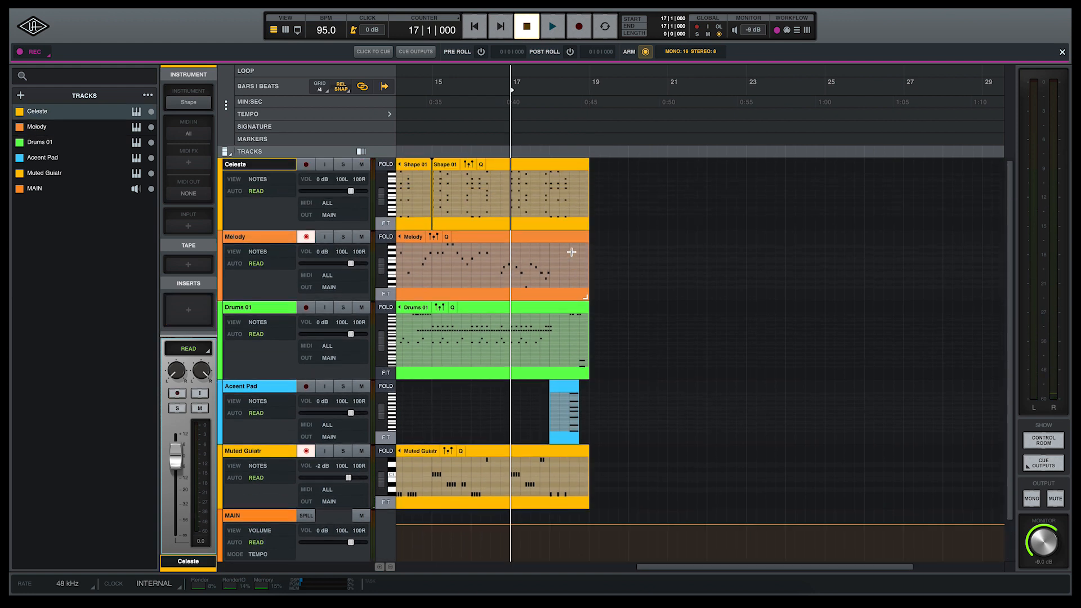
key("space")
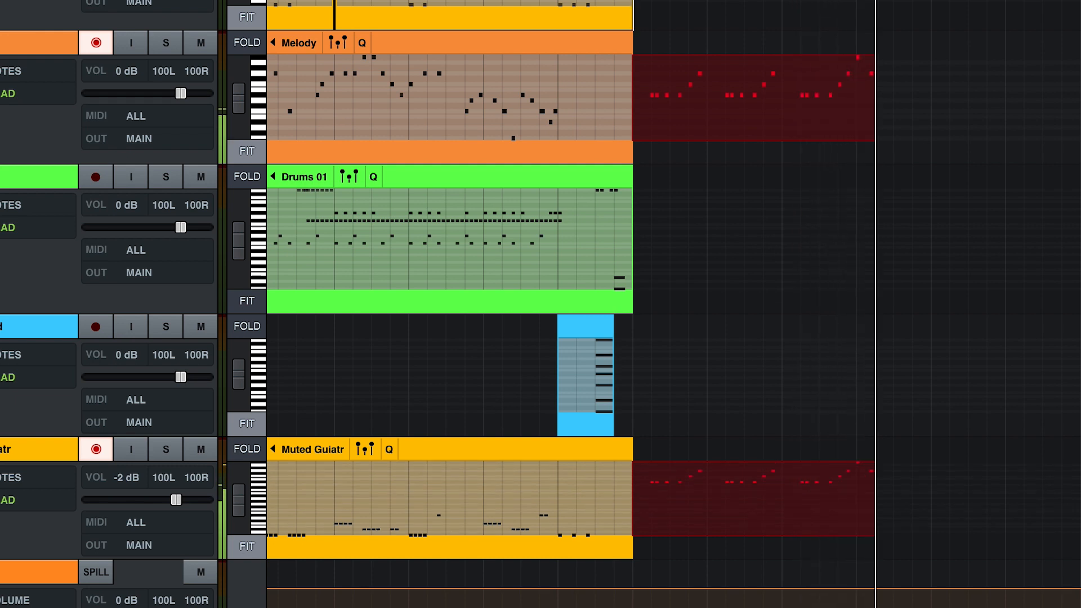
key("space")
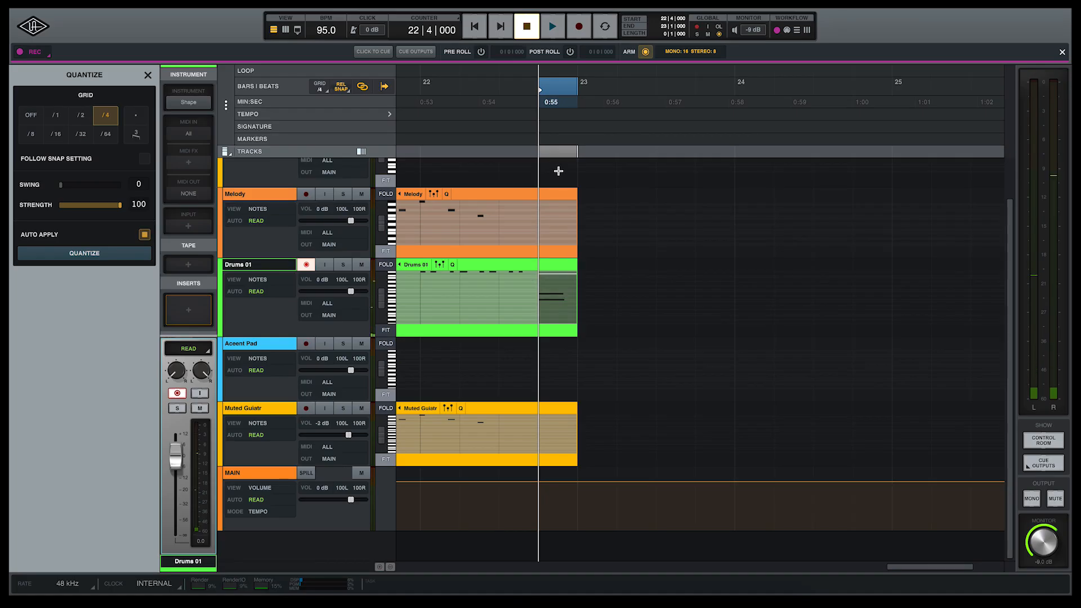
Show the Drums 01 track as clips and play the arrangement from bar 18 beside the Bridge Pad's Supersaw Pad instrument window.
key("minus")
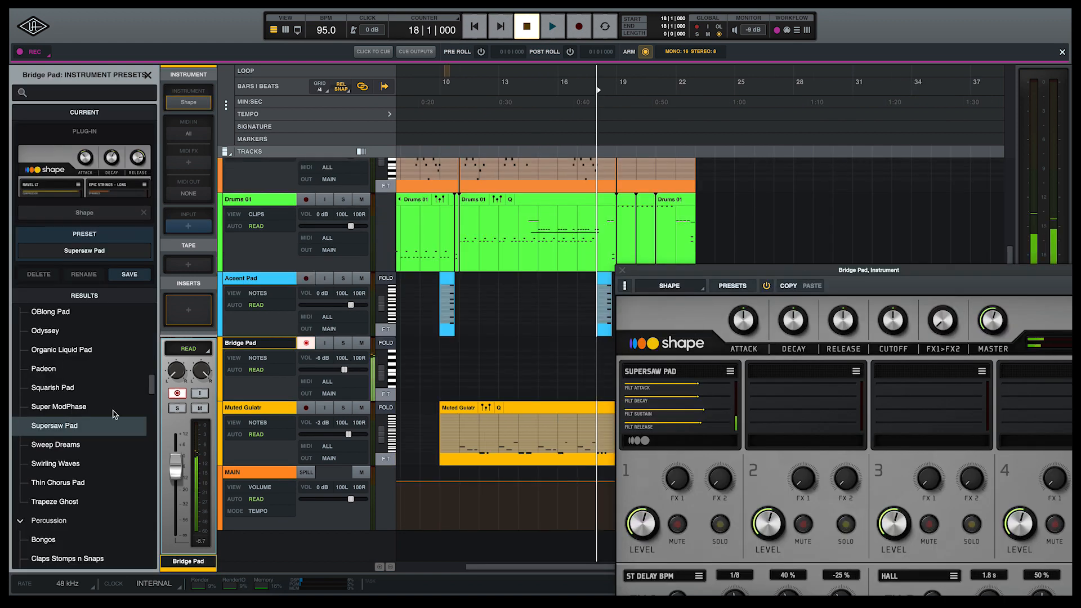
left_click_drag(653, 296, 774, 299)
key("space")
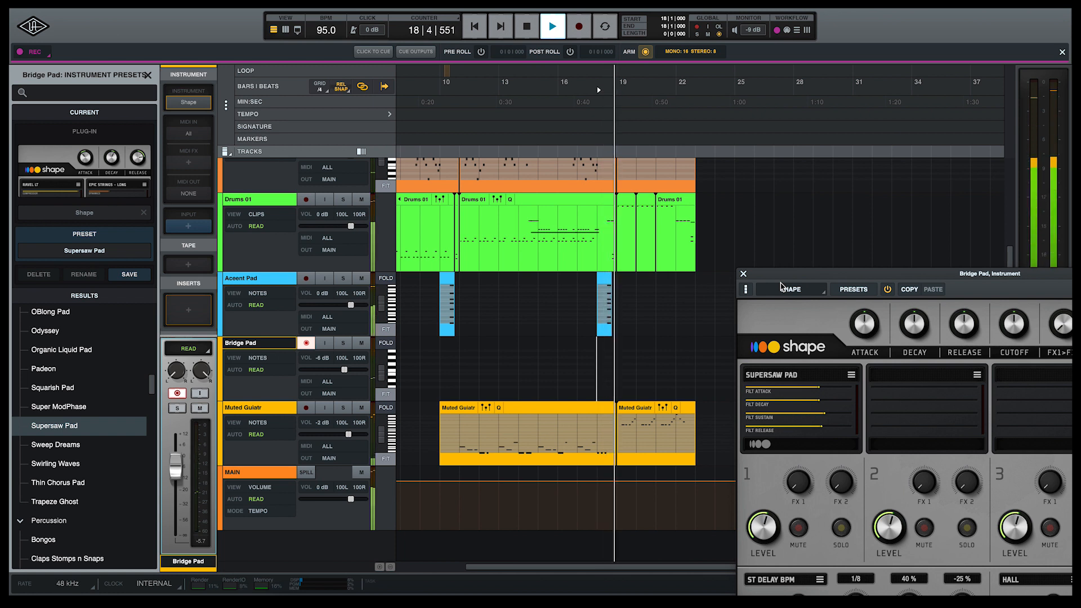
left_click_drag(796, 281, 733, 293)
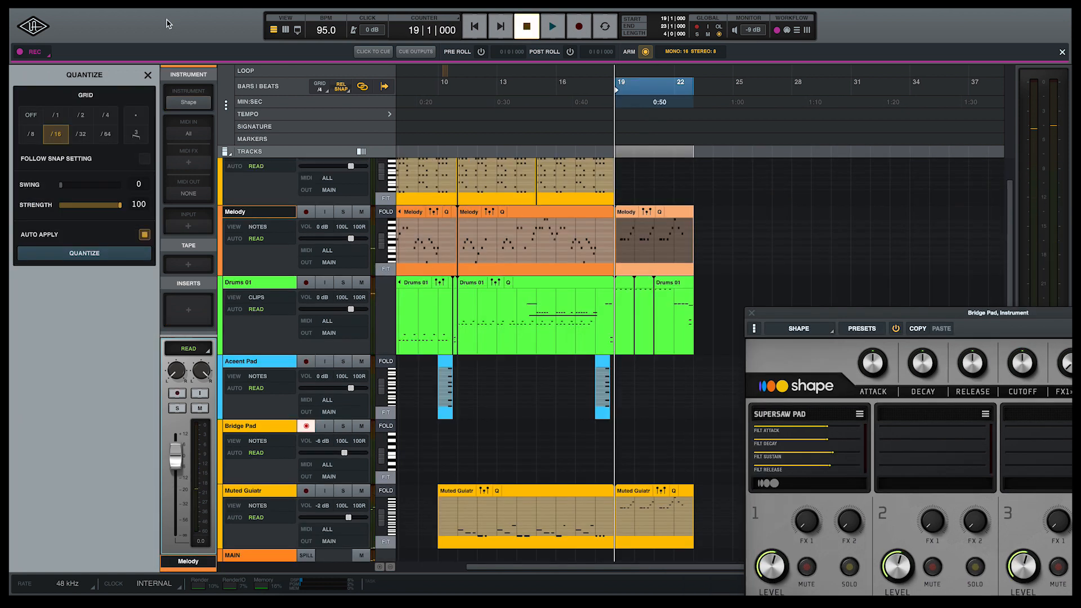
Close the quantize settings and record the Bridge Pad chords with the Supersaw Pad from bar 18 to bar 23.
left_click(149, 77)
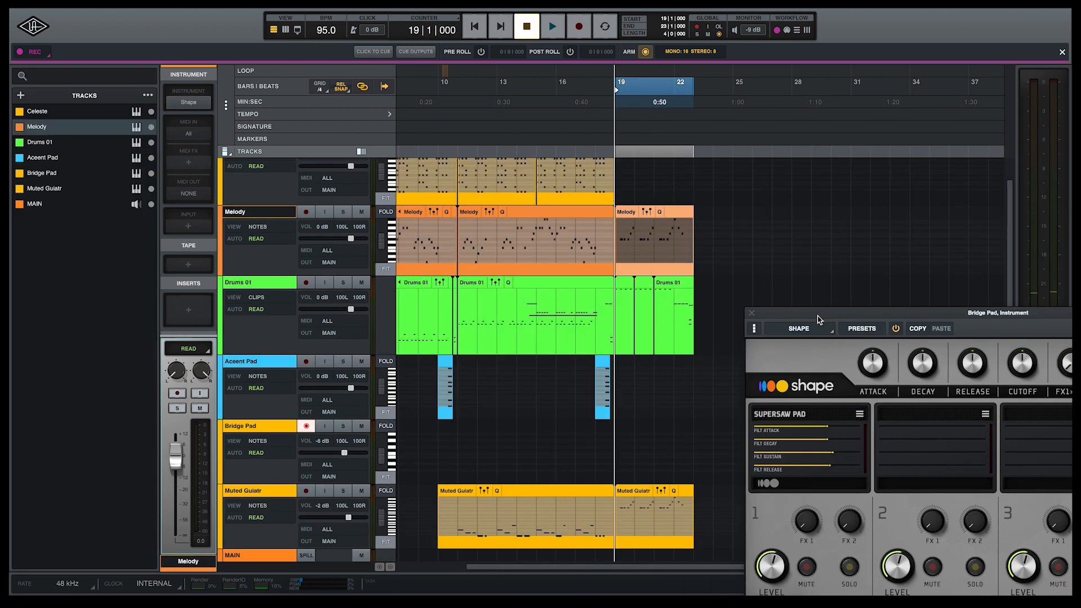
left_click_drag(819, 320, 675, 186)
left_click(641, 287)
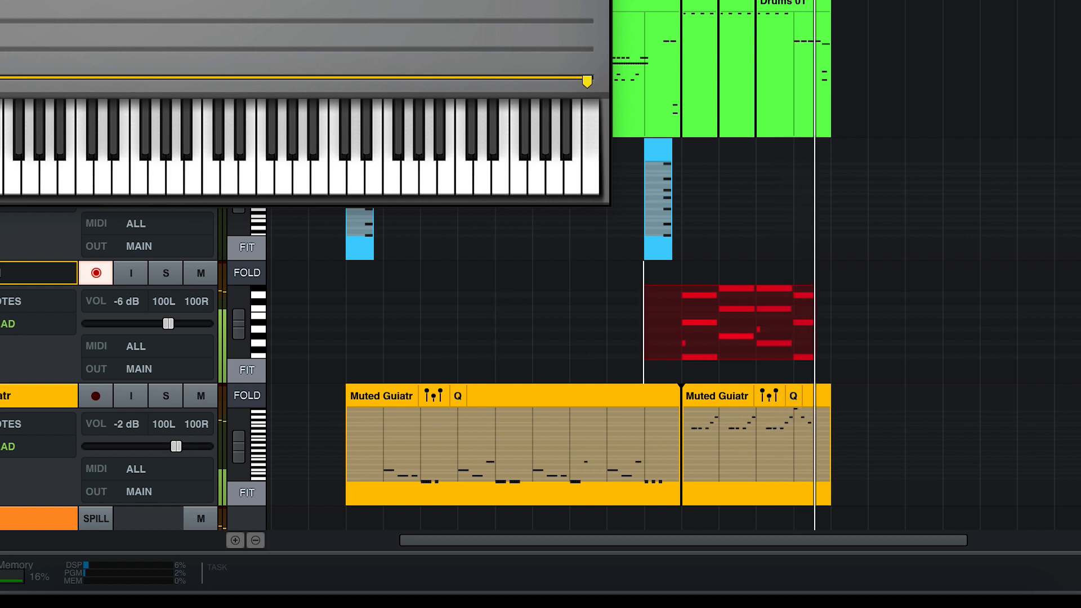
key("space")
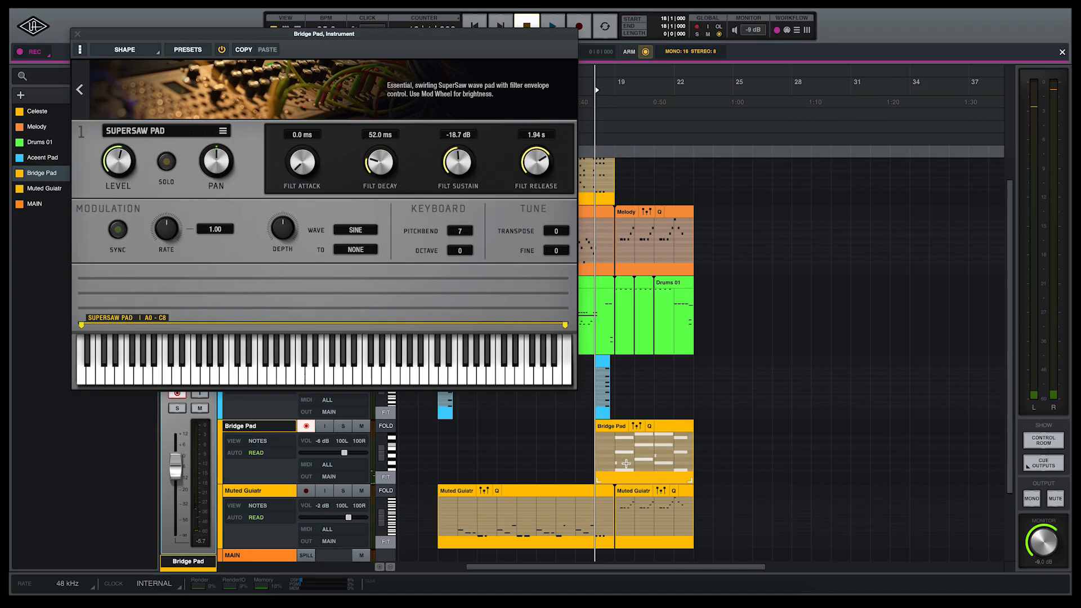
Remove the short stray notes at bars 19 and 21 from the Bridge Pad clip.
left_click(626, 464)
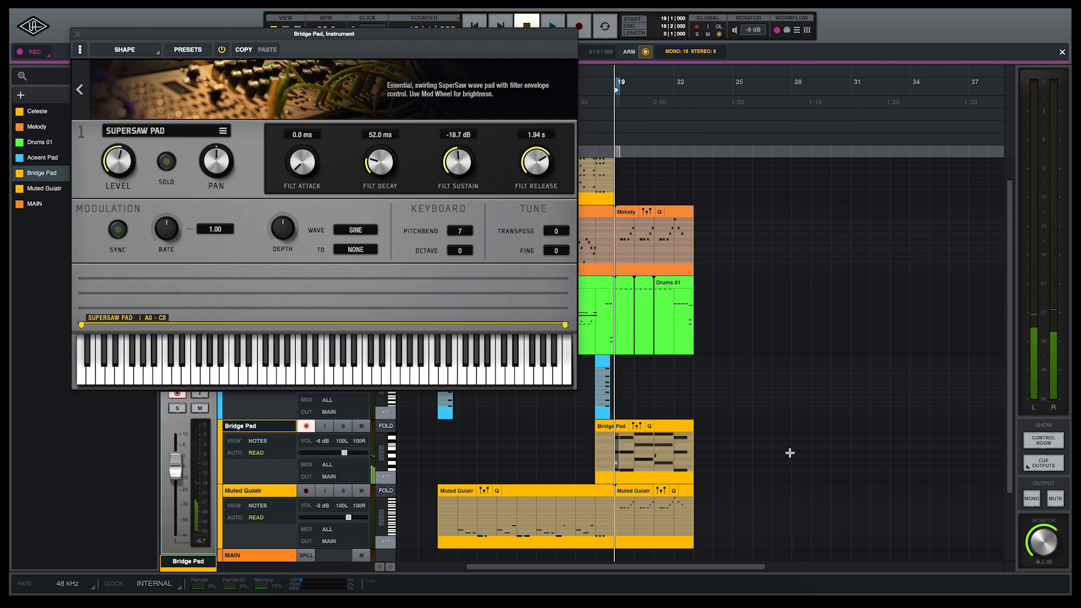
left_click_drag(660, 457, 655, 457)
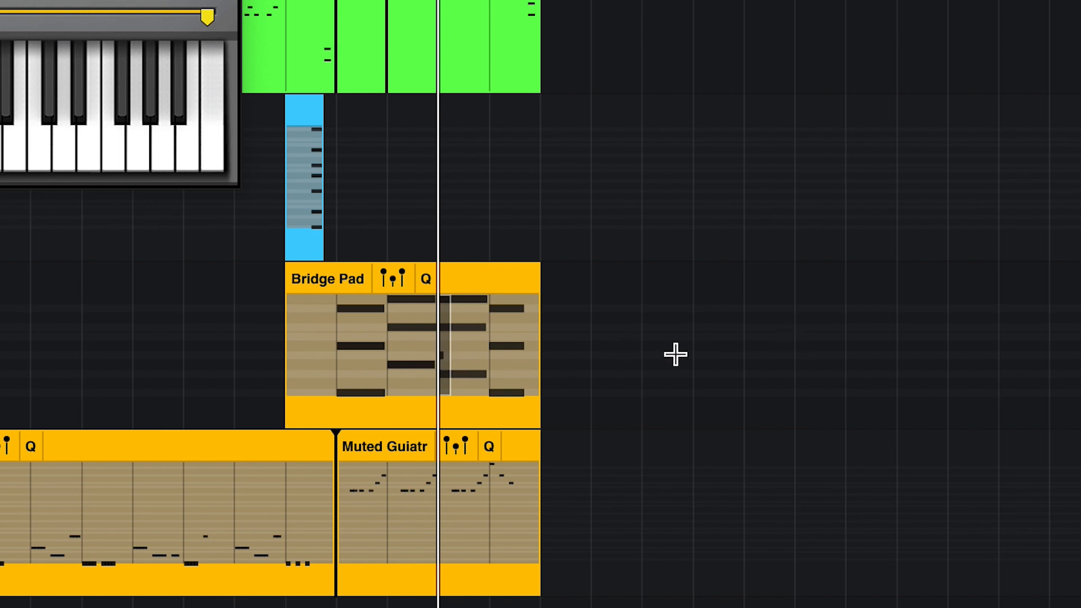
key("super+Right")
key("super+Right")
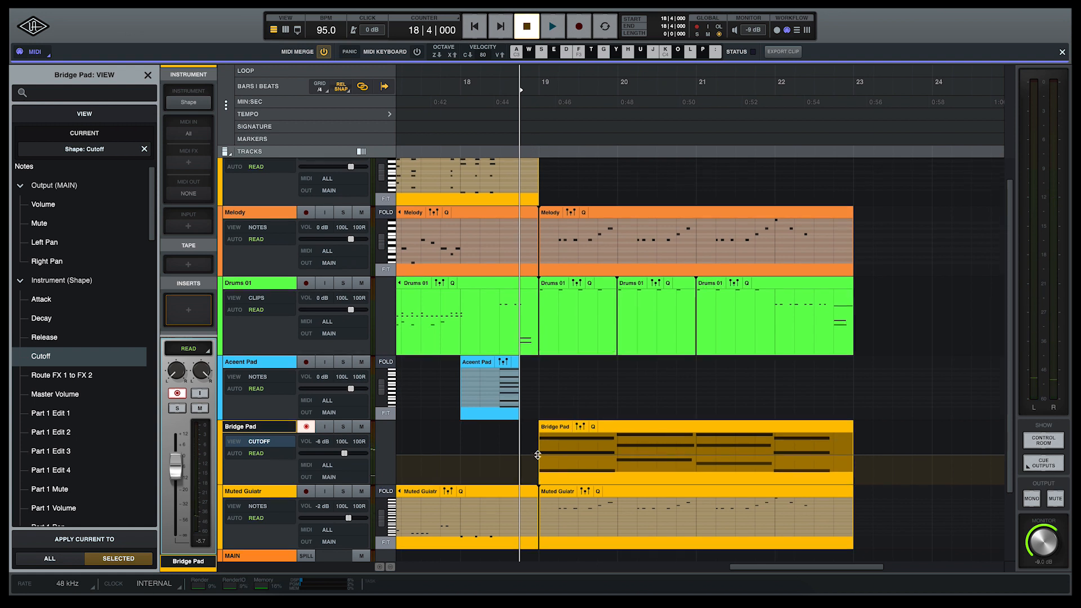
Record Shape cutoff automation over the Bridge Pad clip, starting at bar 18, beat 4.
scroll(408, 474, "up", 1)
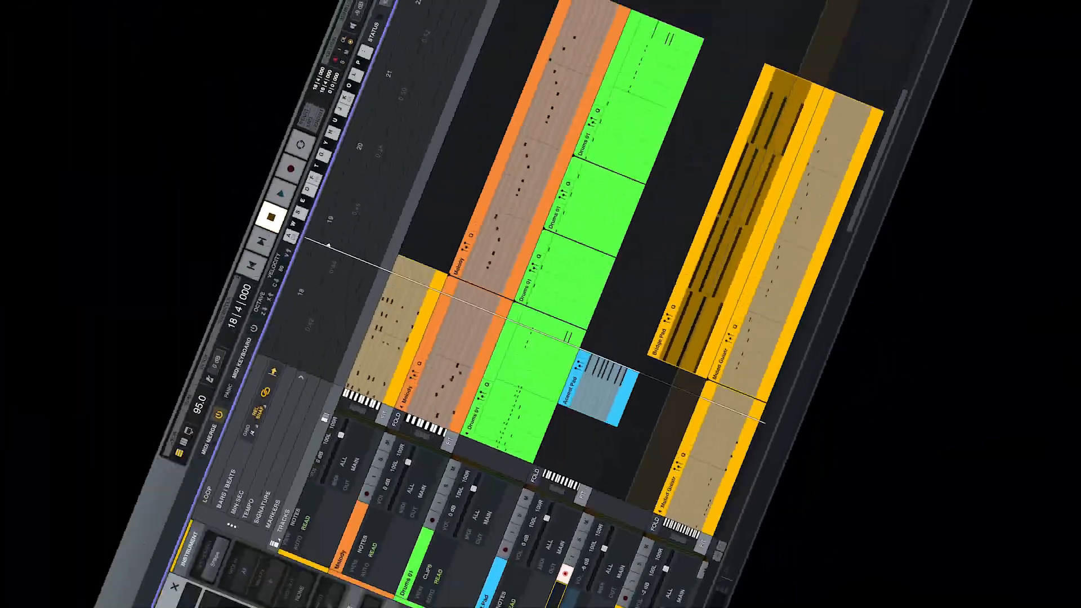
scroll(641, 305, "up", 1)
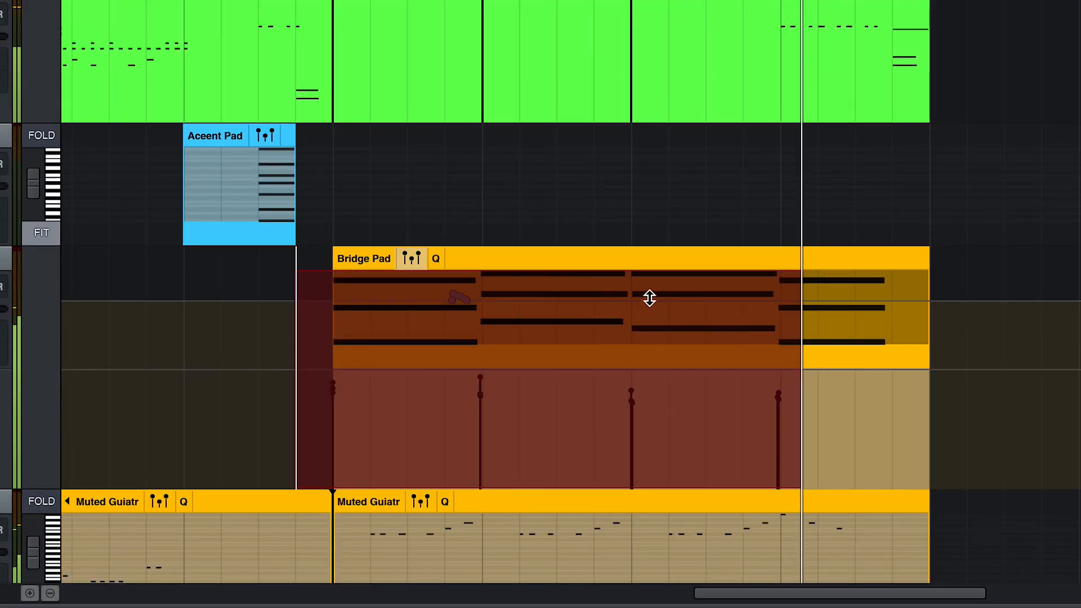
key("space")
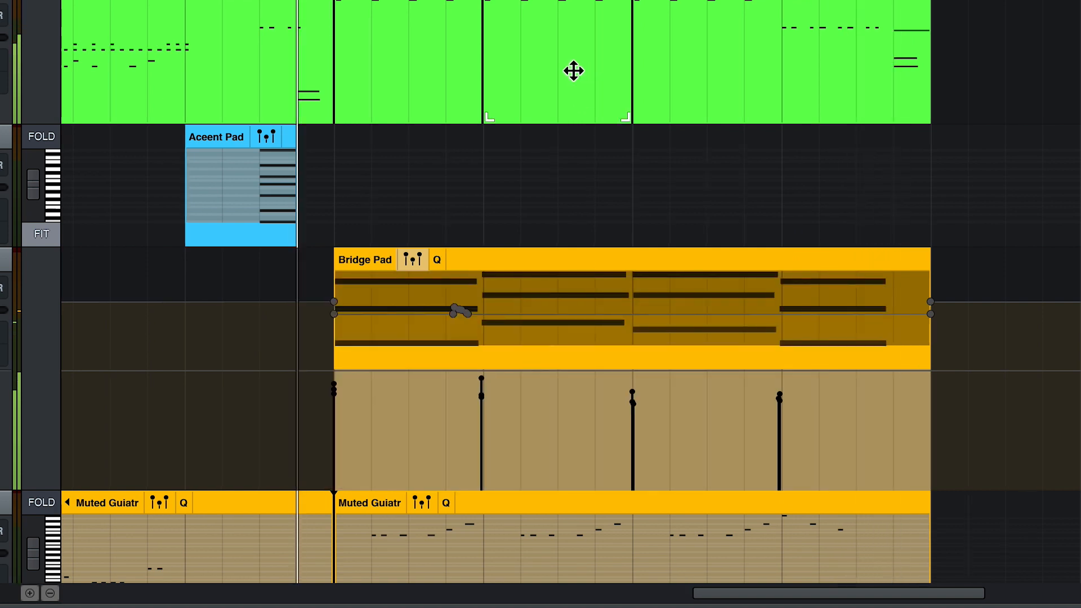
Play back the transition into the bridge from bar 18, beat 2.
scroll(528, 297, "right", 1)
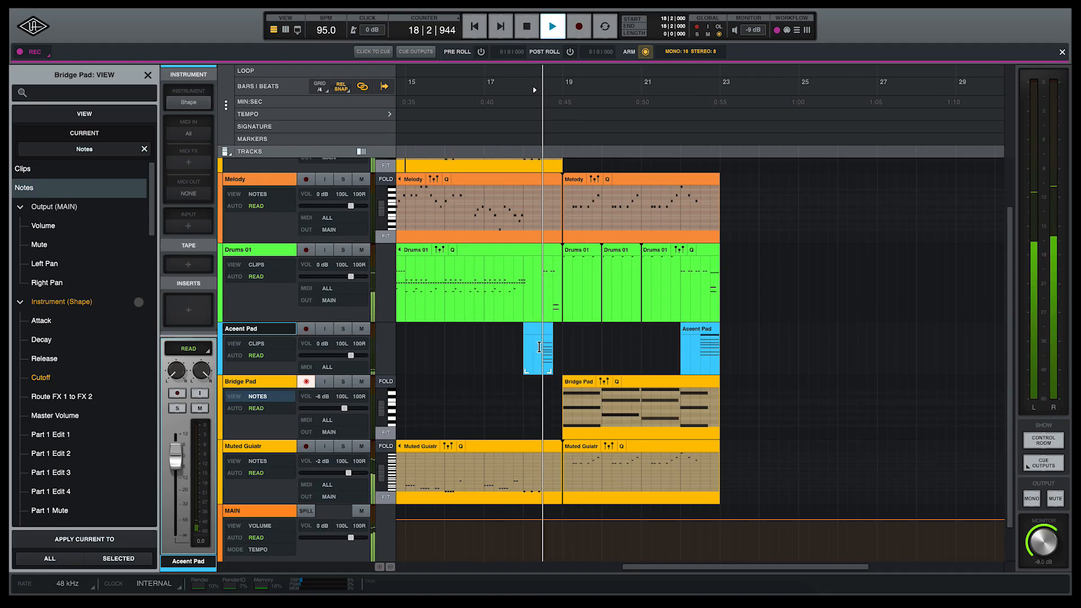
left_click(539, 347)
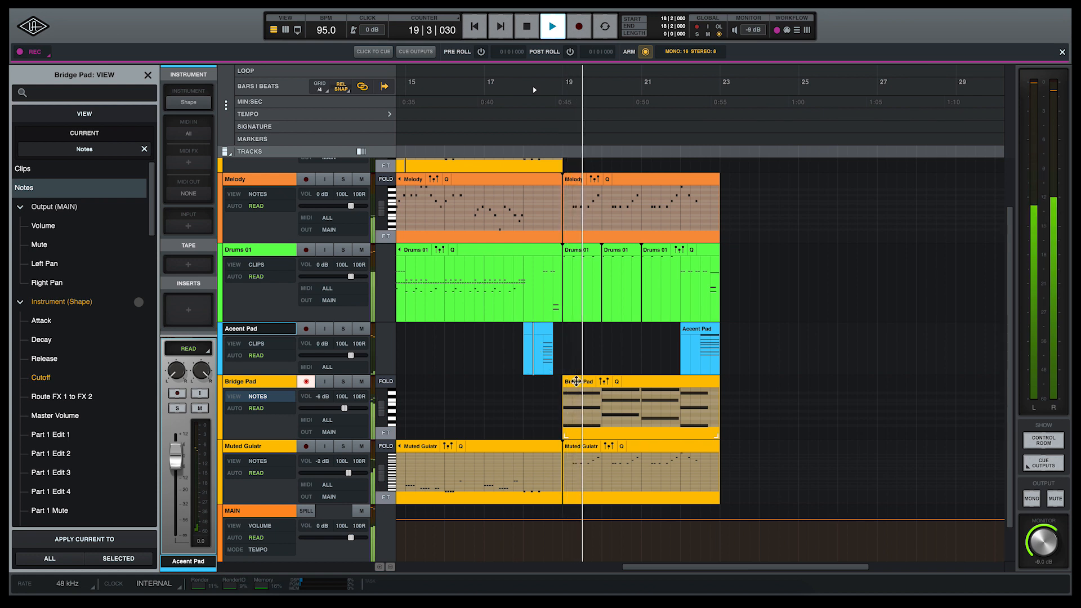
key("space")
scroll(507, 400, "down", 2)
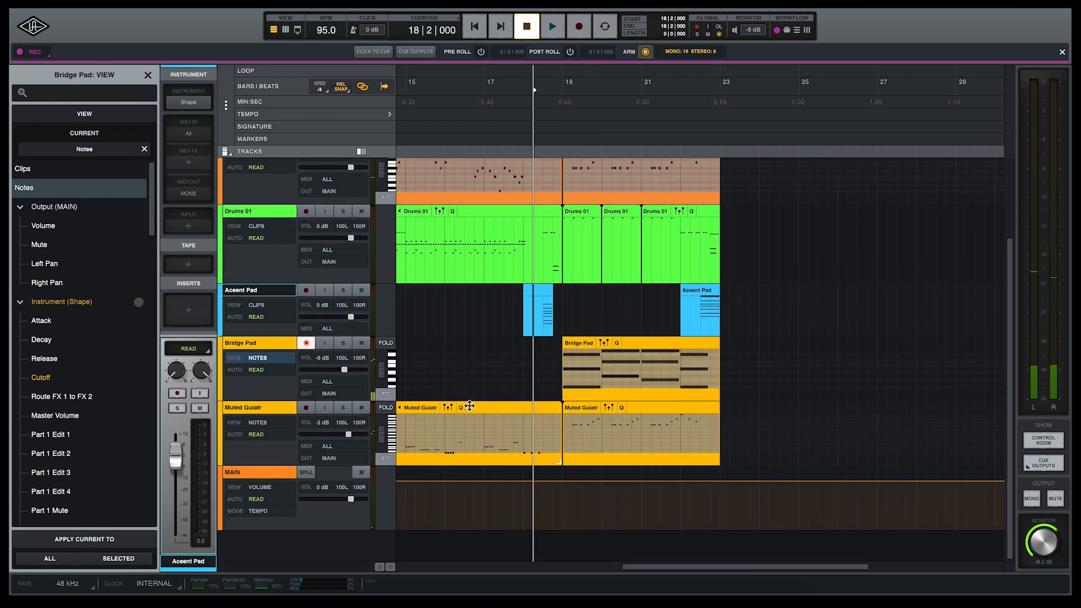
Add a Shape instrument track named Arp above Bridge Pad and insert the ARP MIDI effect on it.
left_click(129, 4)
left_click(143, 4)
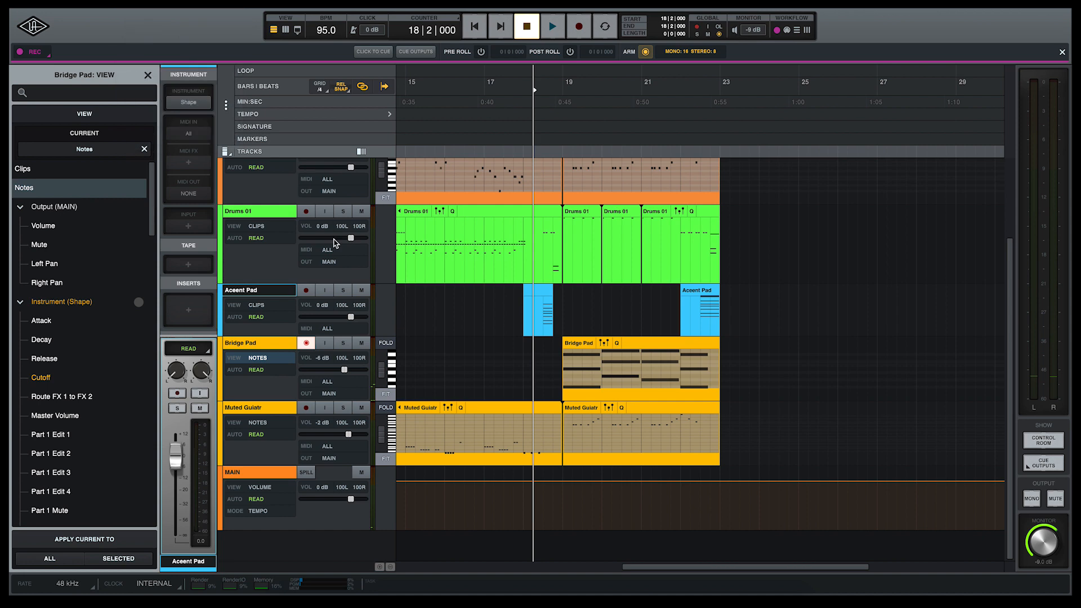
left_click(67, 124)
left_click(78, 145)
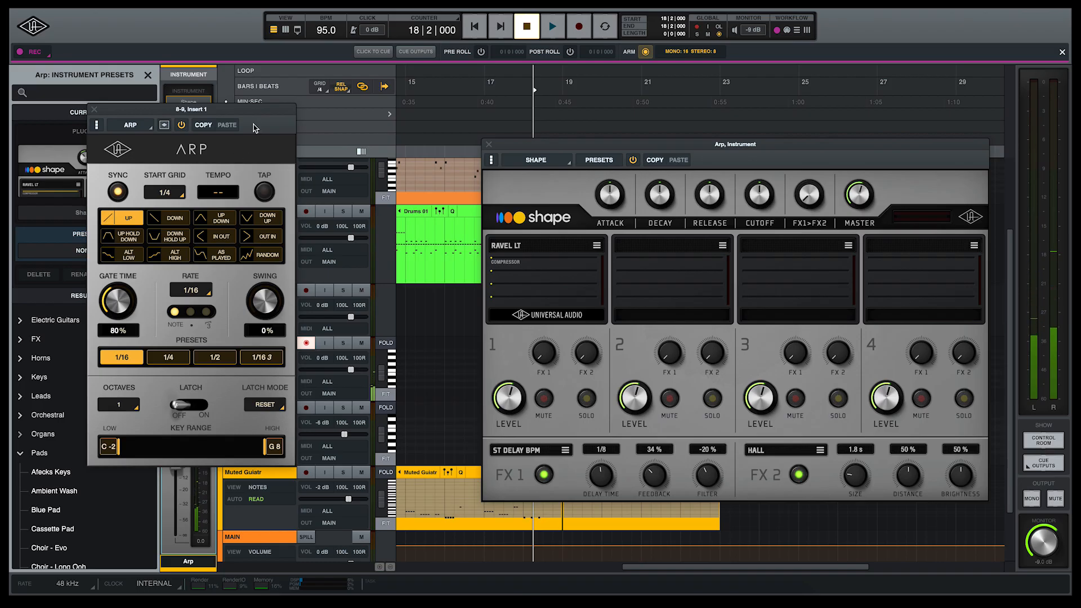
left_click_drag(249, 117, 458, 151)
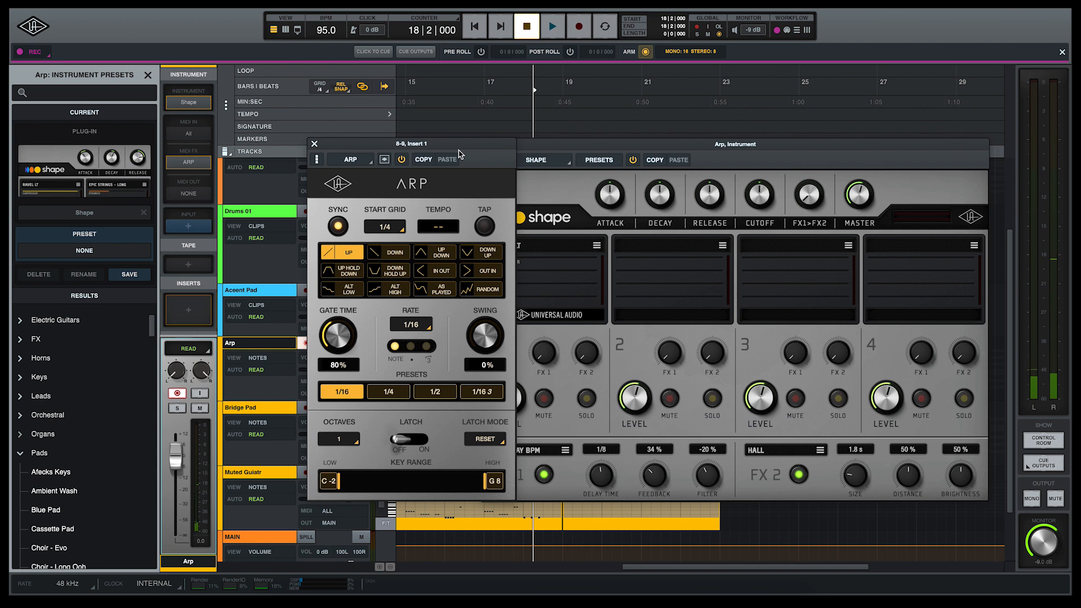
Set the Arp track's instrument to Minimoog, close its window and recolour the track blue-violet.
left_click(520, 147)
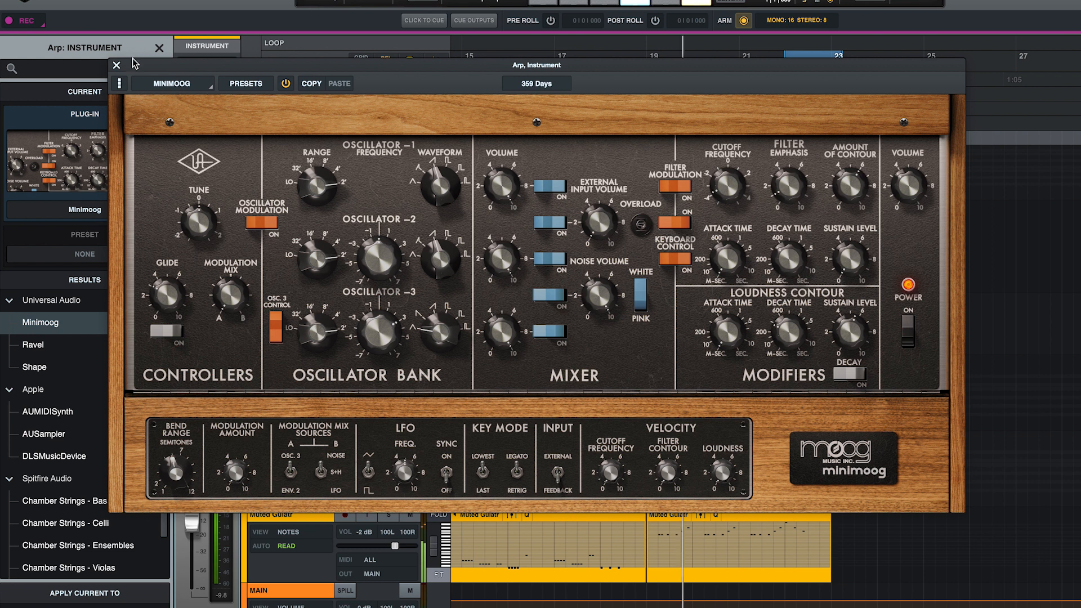
left_click(117, 65)
left_click(345, 362)
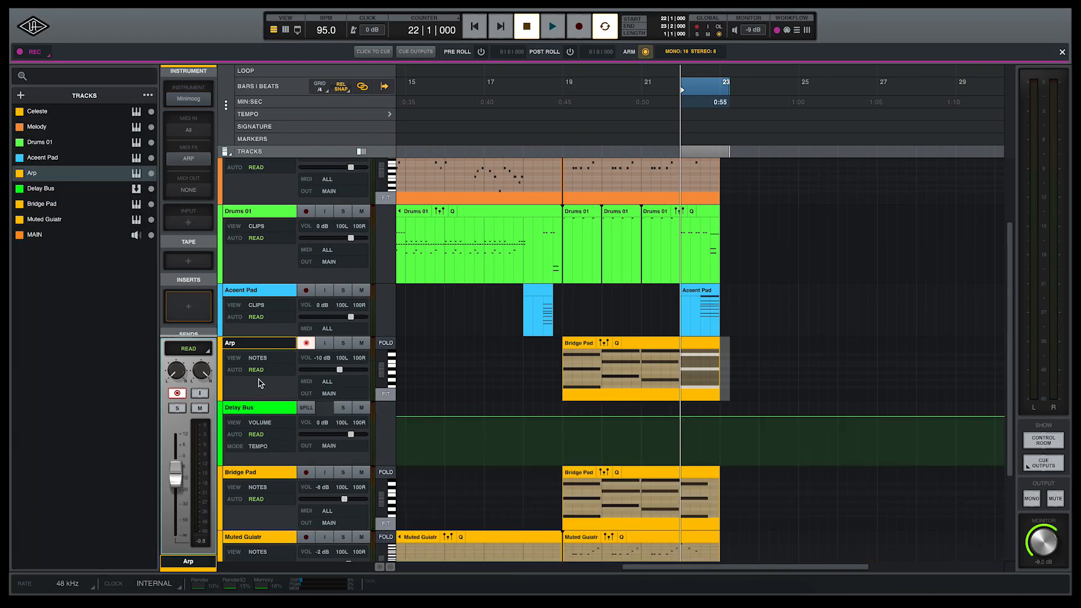
left_click(223, 351)
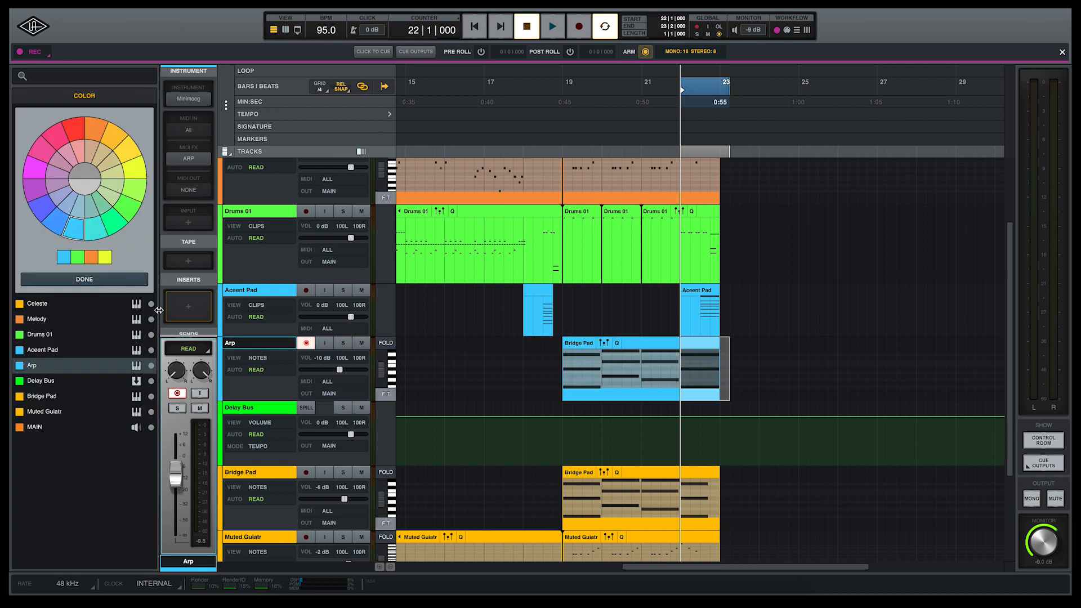
left_click(49, 209)
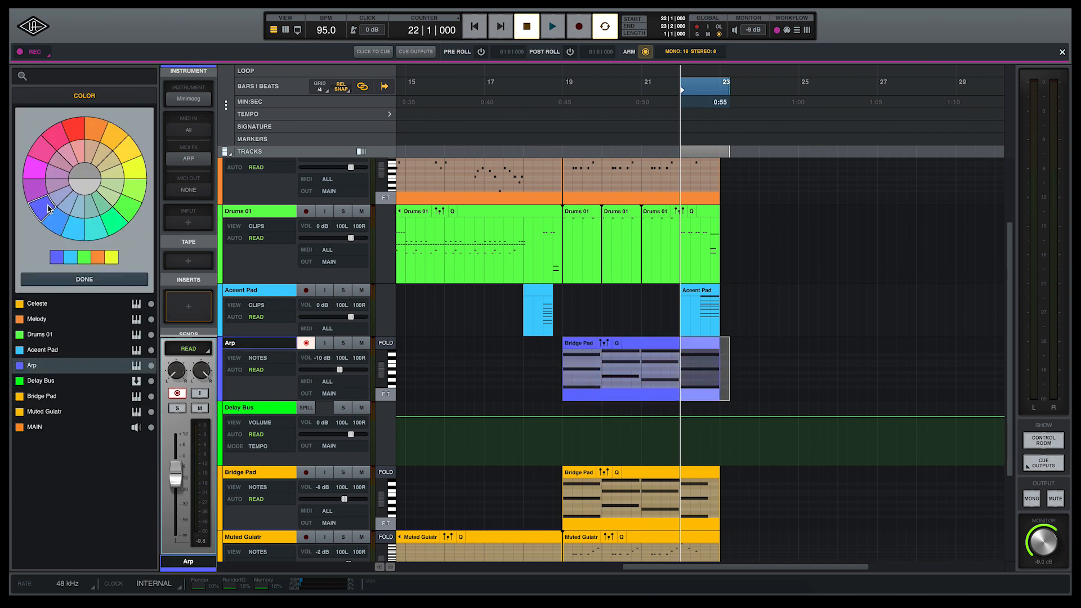
Recolour the Delay Bus red and load the Korg SDD-3000 delay on its first insert.
left_click(224, 414)
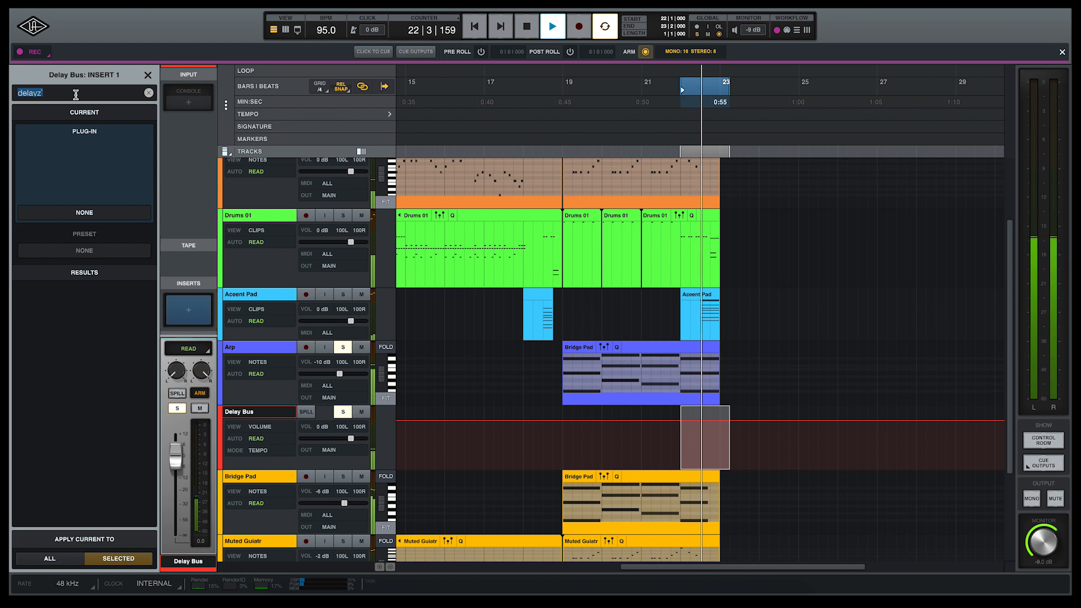
type("korg")
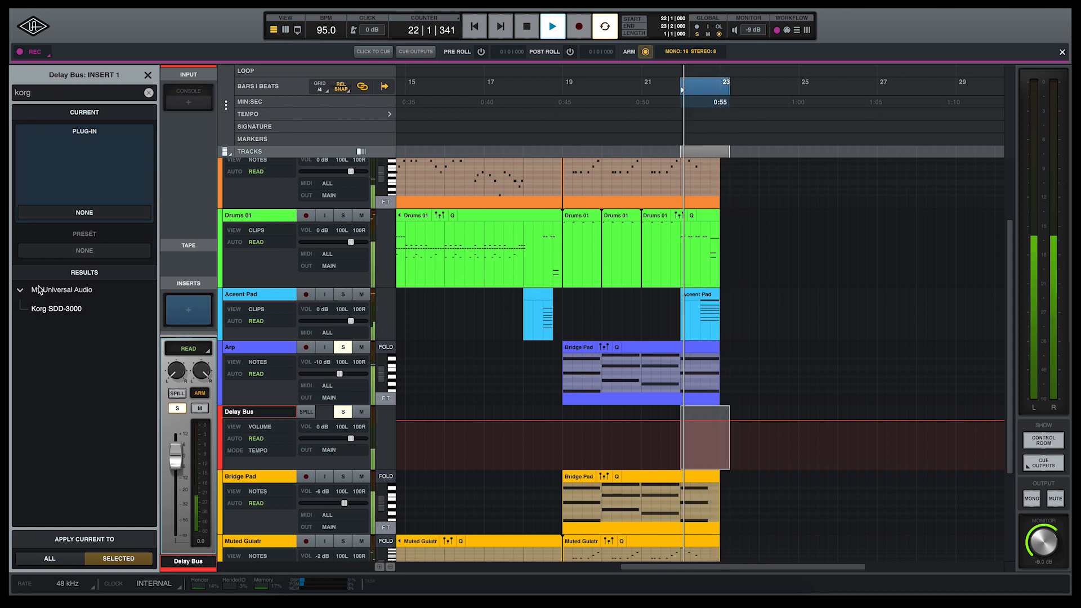
double_click(57, 308)
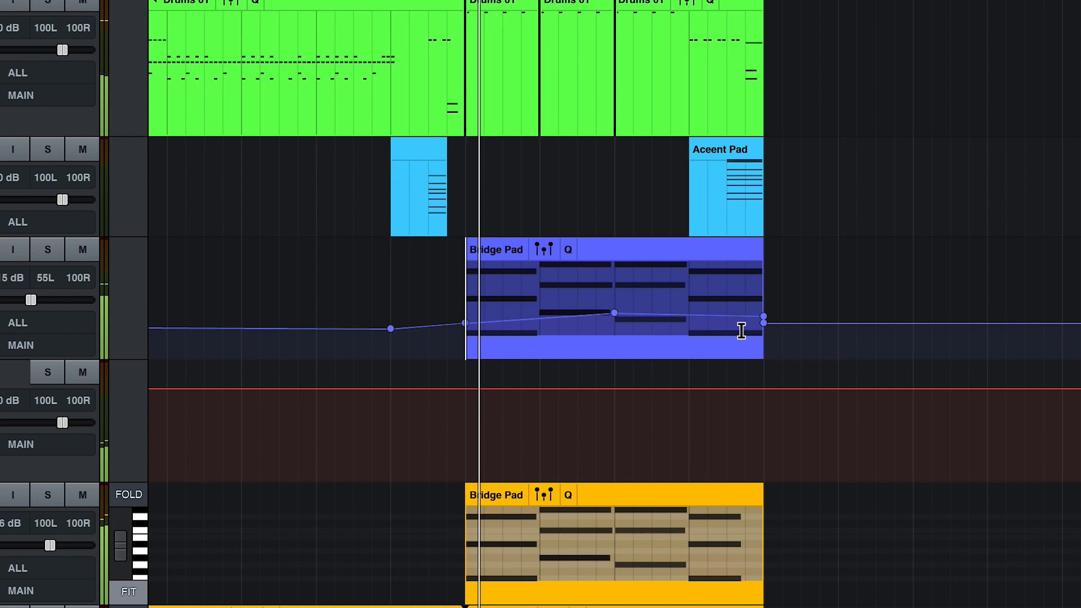
Lower the Minimoog filter cutoff automation point at bar 23 on the Arp track and return the track to clips view.
mouse_move(763, 324)
left_mouse_down()
mouse_move(801, 328)
mouse_move(764, 320)
mouse_move(764, 328)
left_mouse_up()
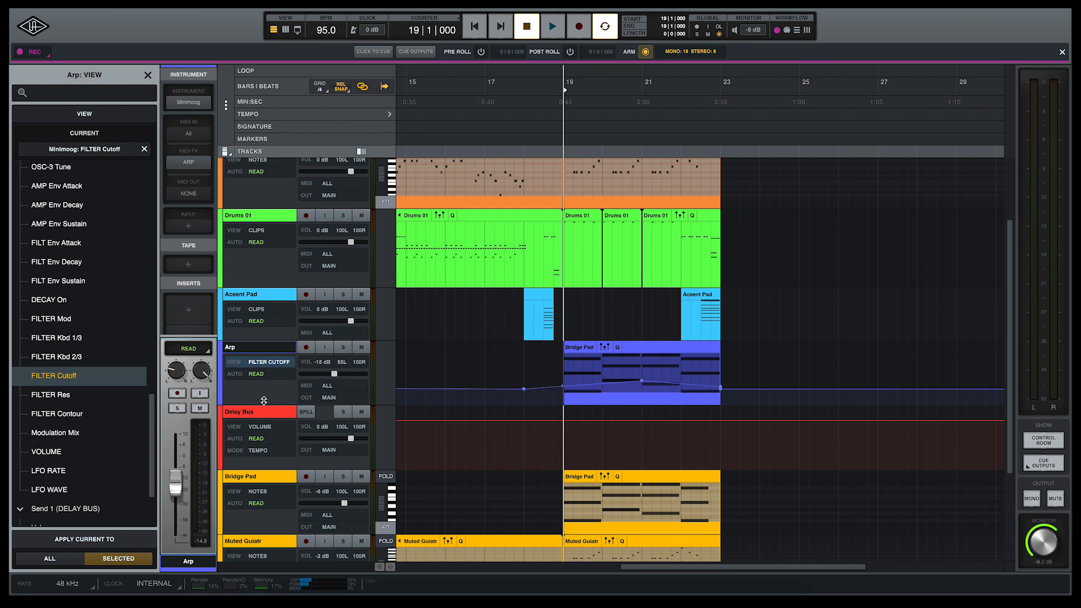
key("minus")
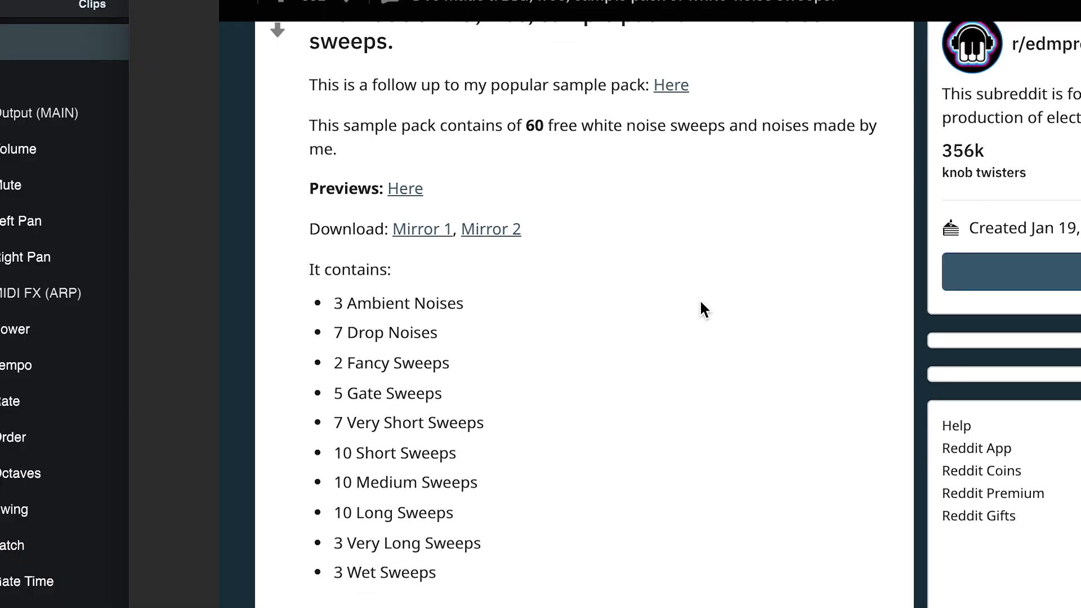
Switch to the web browser and download the BIG White Noise Pack from MediaFire.
scroll(700, 302, "down", 1)
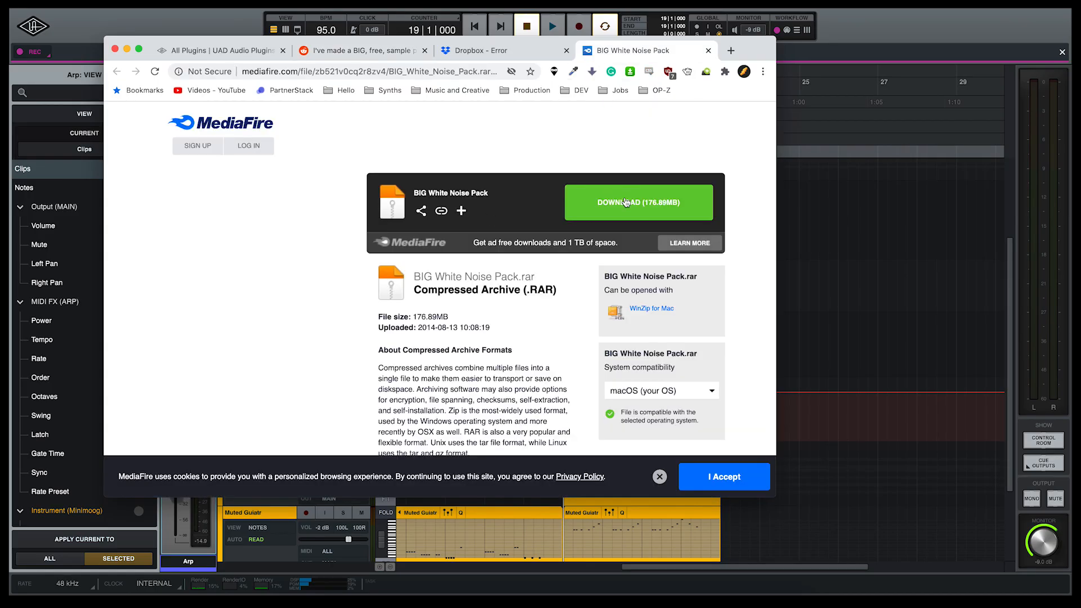
left_click(626, 203)
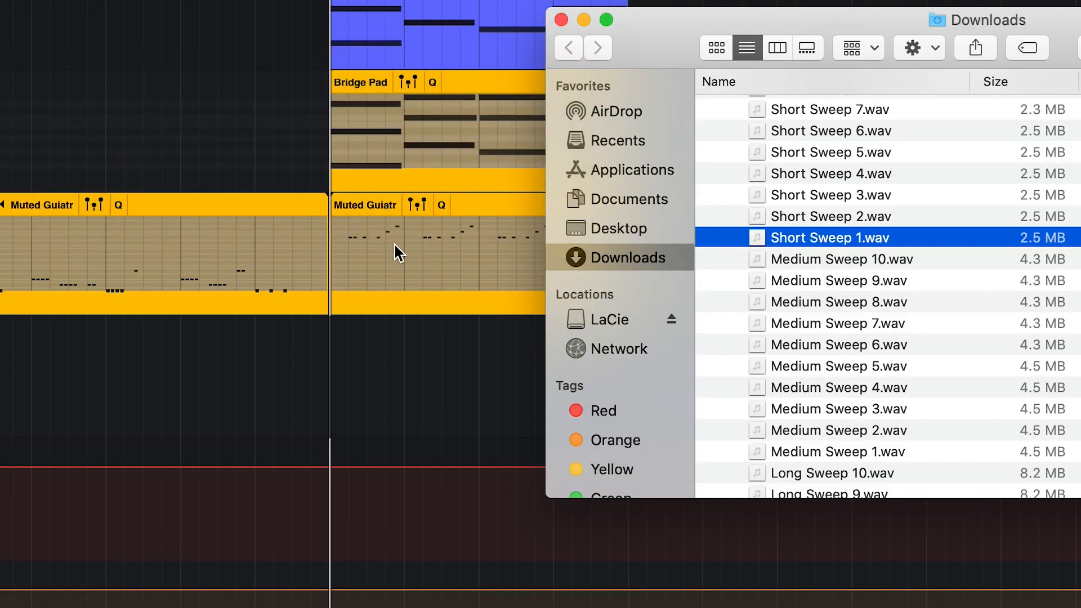
Audition Short Sweep 1.wav, place it at bar 19 below the Muted Guiatr clip and set its clip gain to -2.7 dB.
key("space")
key("space")
left_click_drag(843, 238, 353, 396)
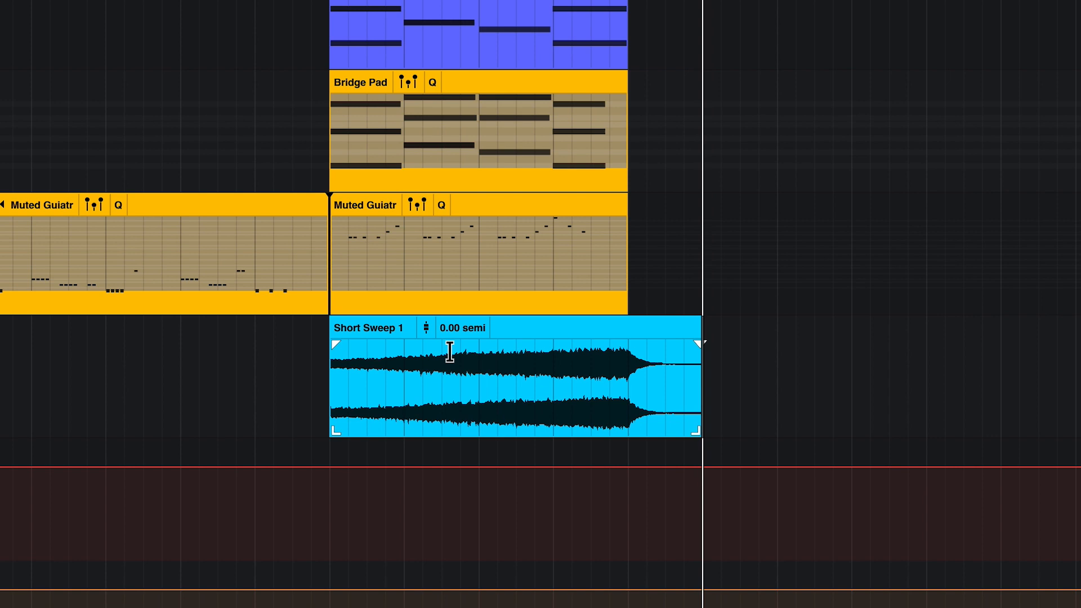
left_click_drag(429, 330, 427, 361)
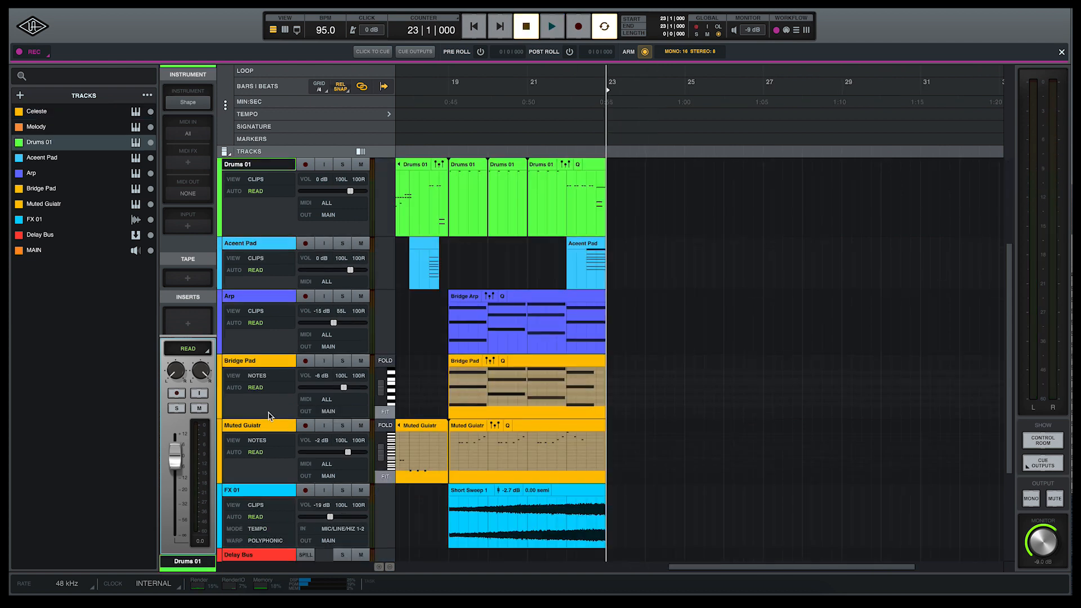
Record a new four-bar take on the armed Melody track, starting at bar 23.
scroll(268, 417, "up", 1)
scroll(321, 372, "up", 2)
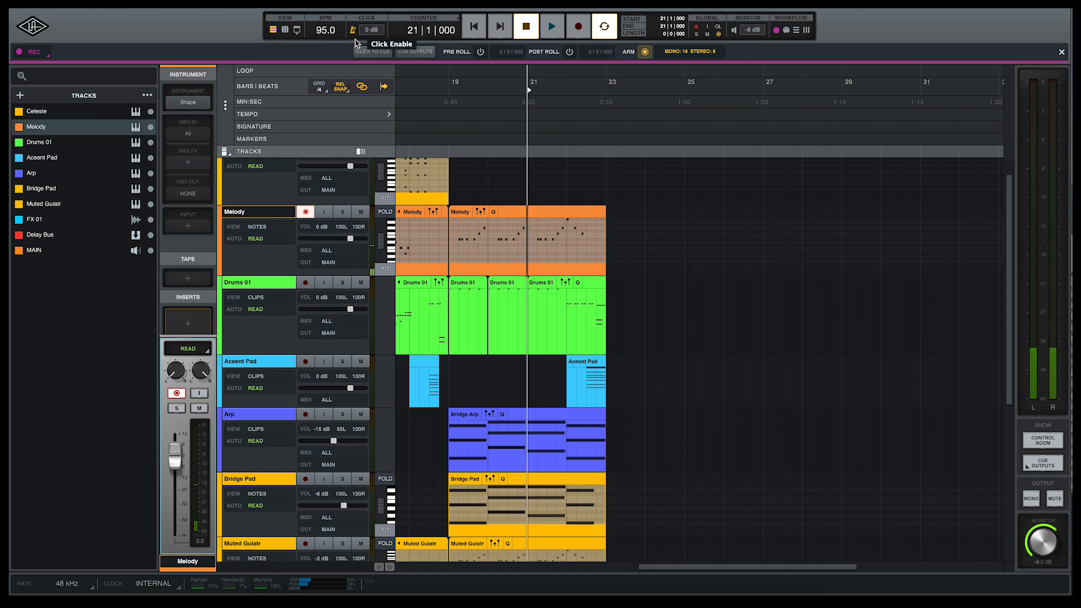
left_click(610, 243)
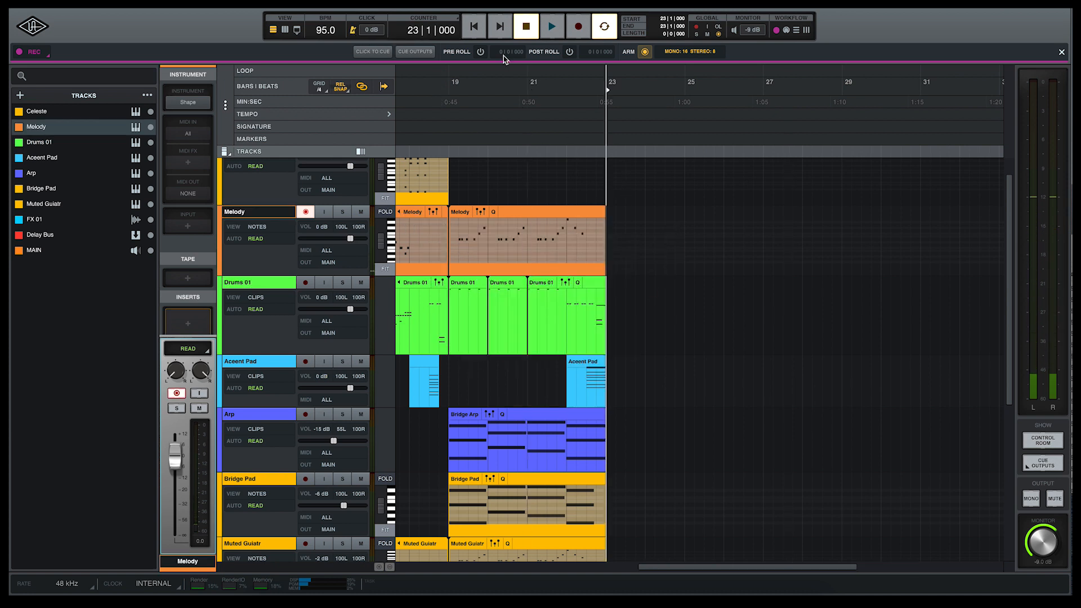
left_click(580, 29)
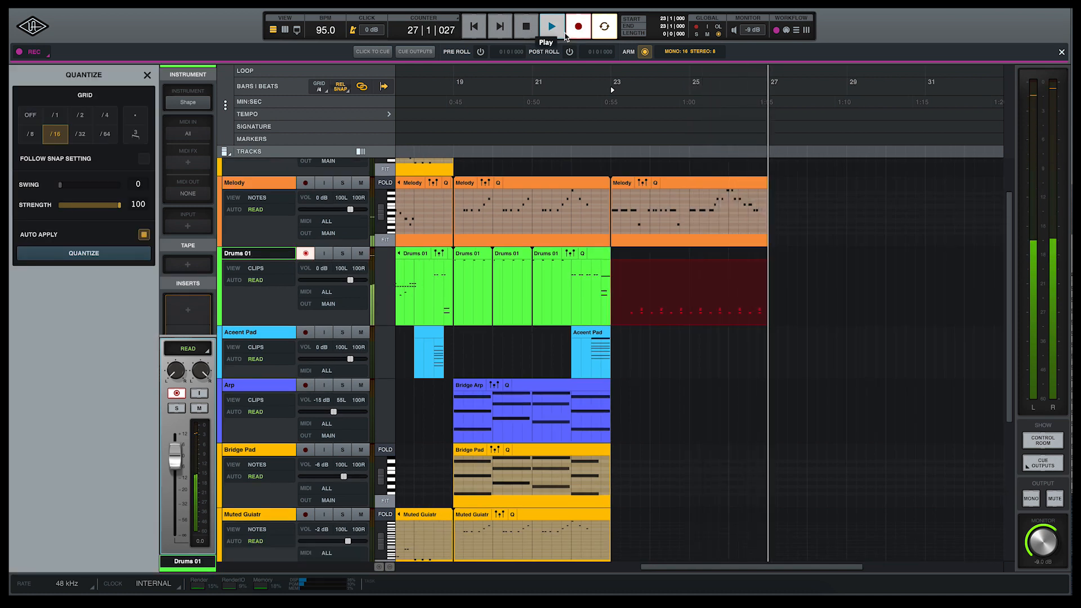
Finish the Drums 01 take at bar 27 and audition it from bar 23 with /4 quantization.
key("space")
key("space")
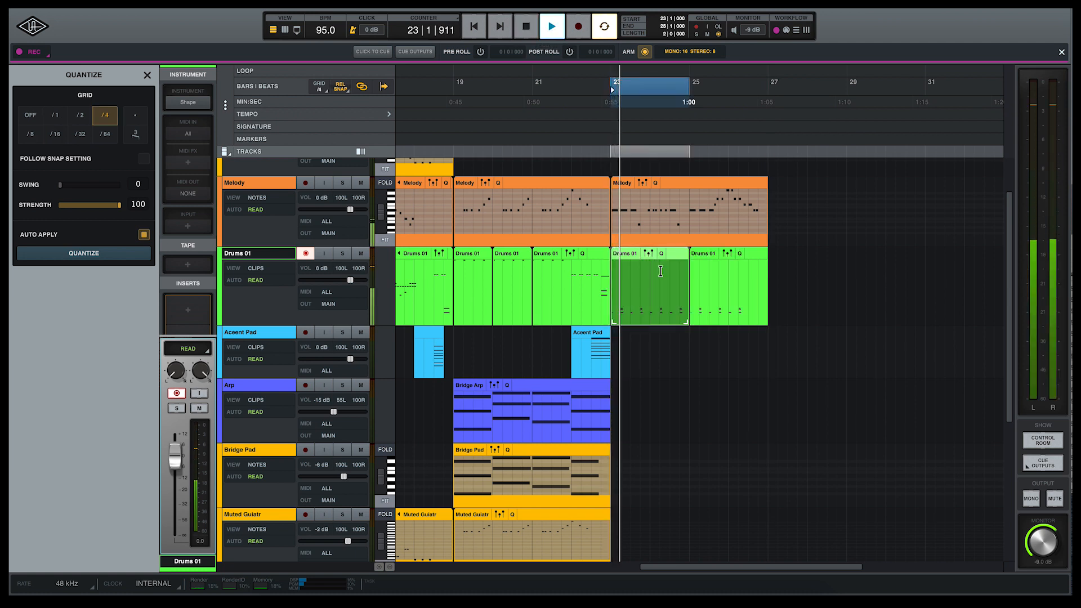
key("space")
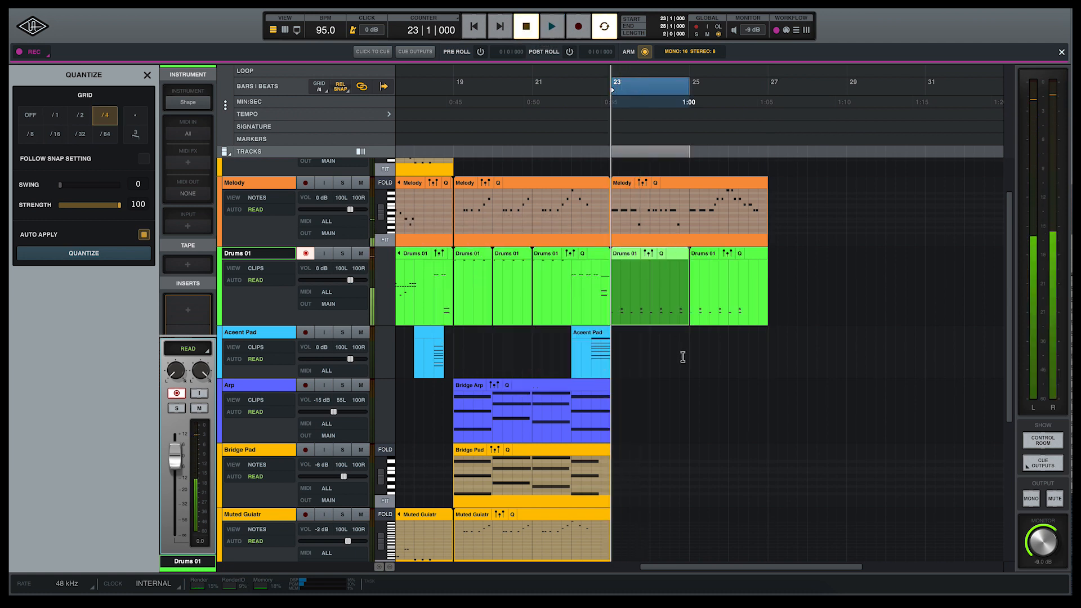
Place Drop Noise 5 at bar 23 after Short Sweep 1, trim its end to about 1.5 bars and fade it out over its full length.
scroll(683, 356, "down", 5)
key("super+Tab")
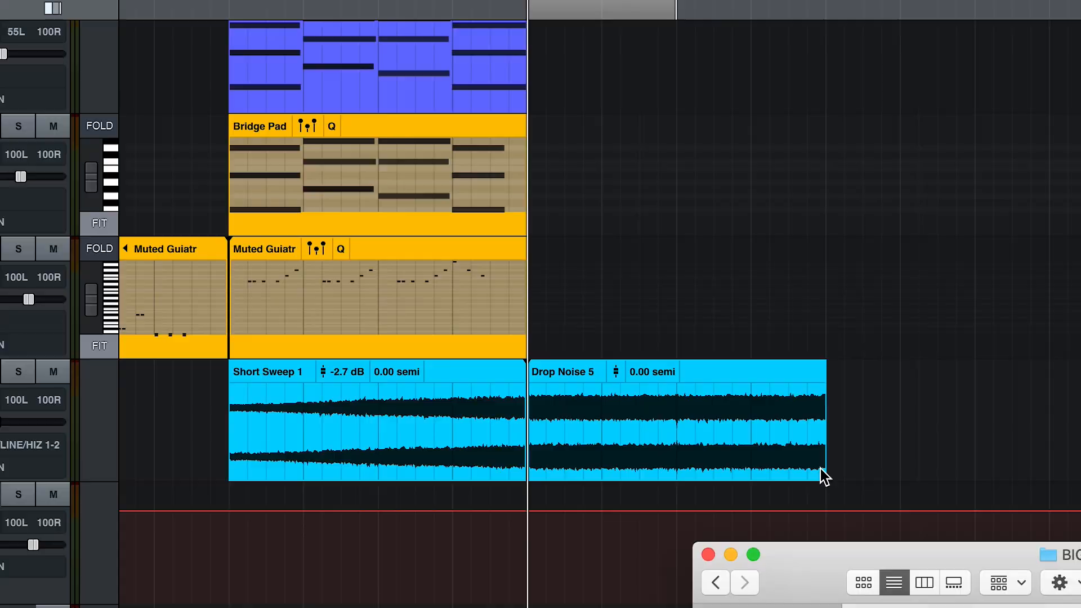
left_click(822, 476)
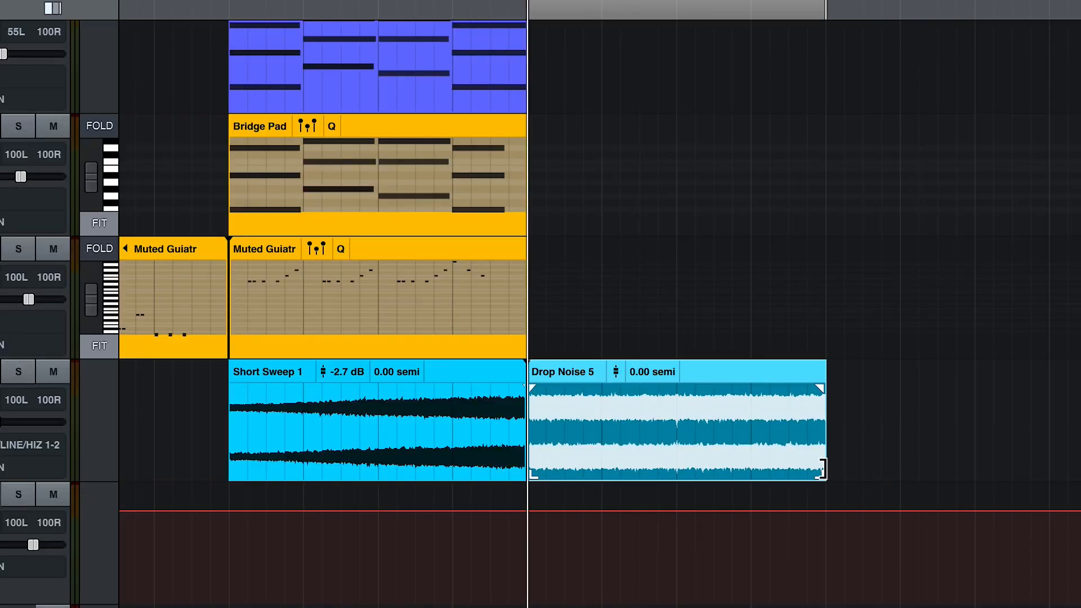
left_click_drag(823, 468, 640, 471)
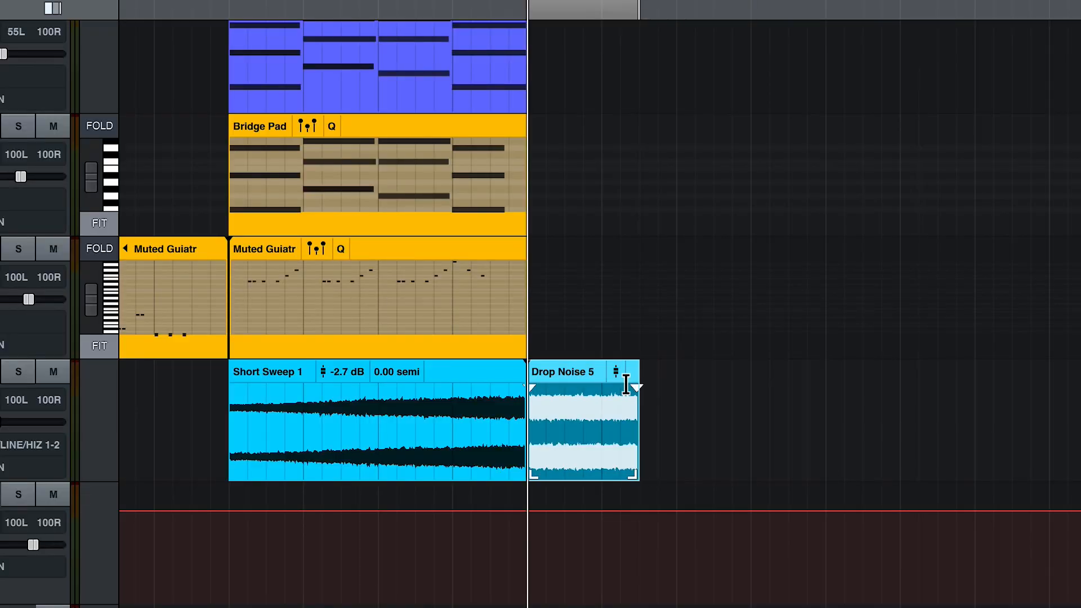
left_click_drag(635, 385, 532, 386)
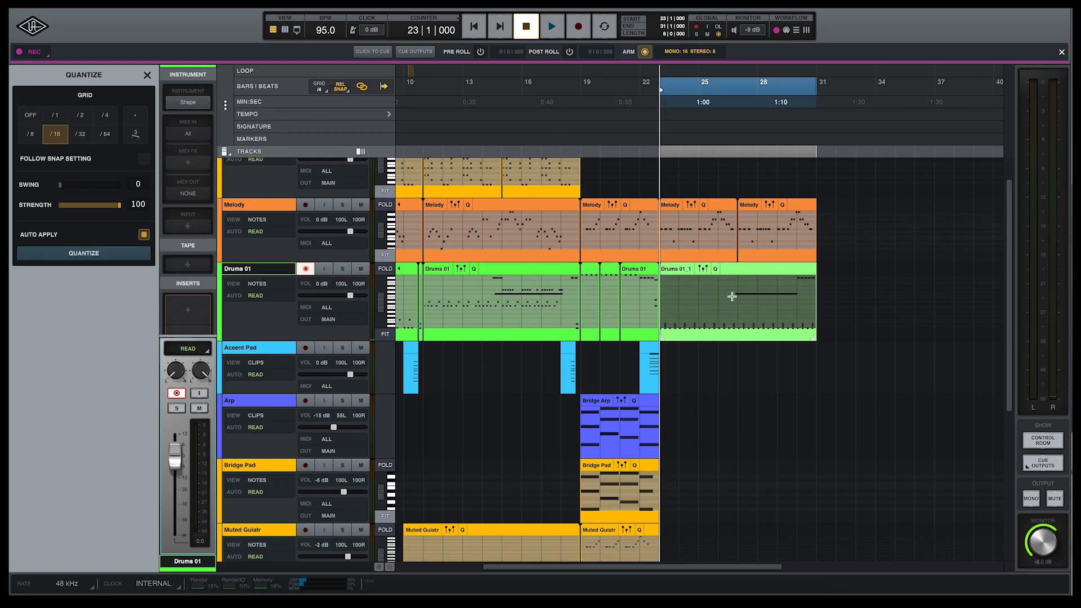
Reduce the height of the Drums 01 track slightly.
scroll(732, 296, "down", 5)
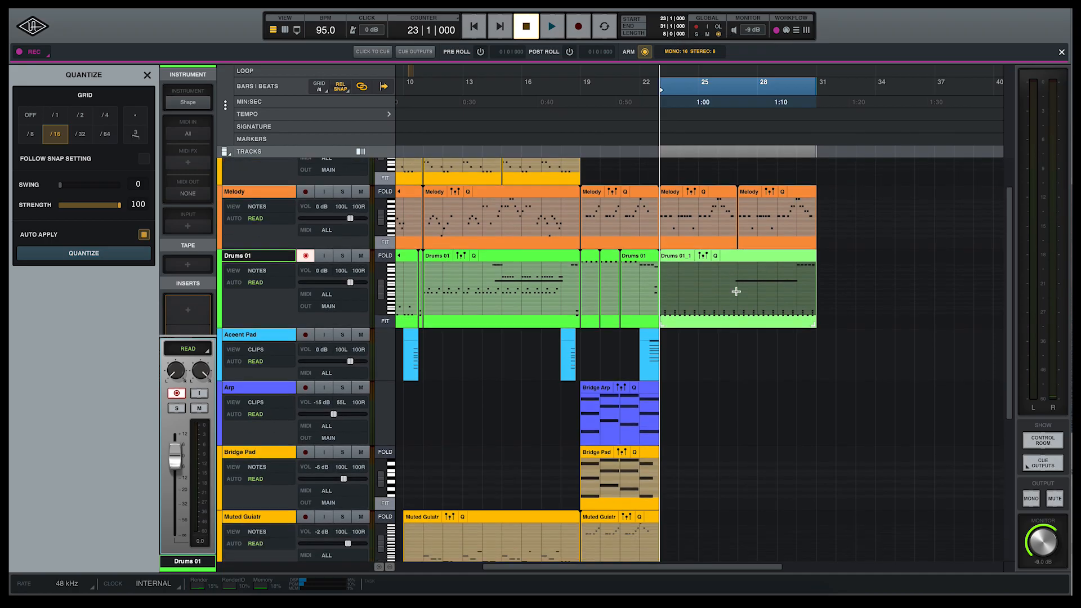
scroll(734, 292, "up", 2)
scroll(735, 291, "up", 2)
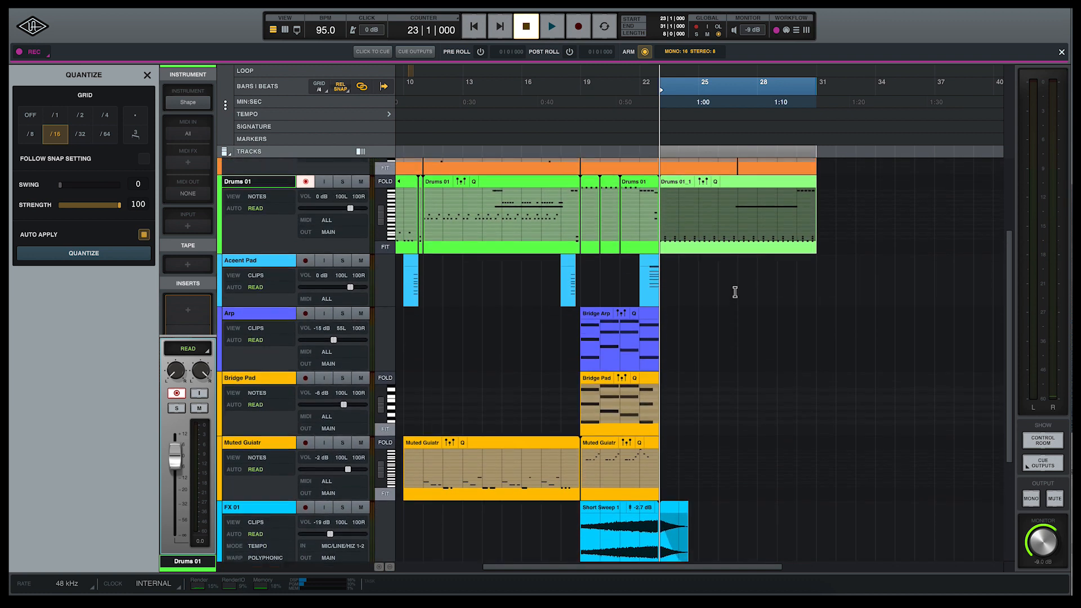
left_click_drag(264, 257, 264, 243)
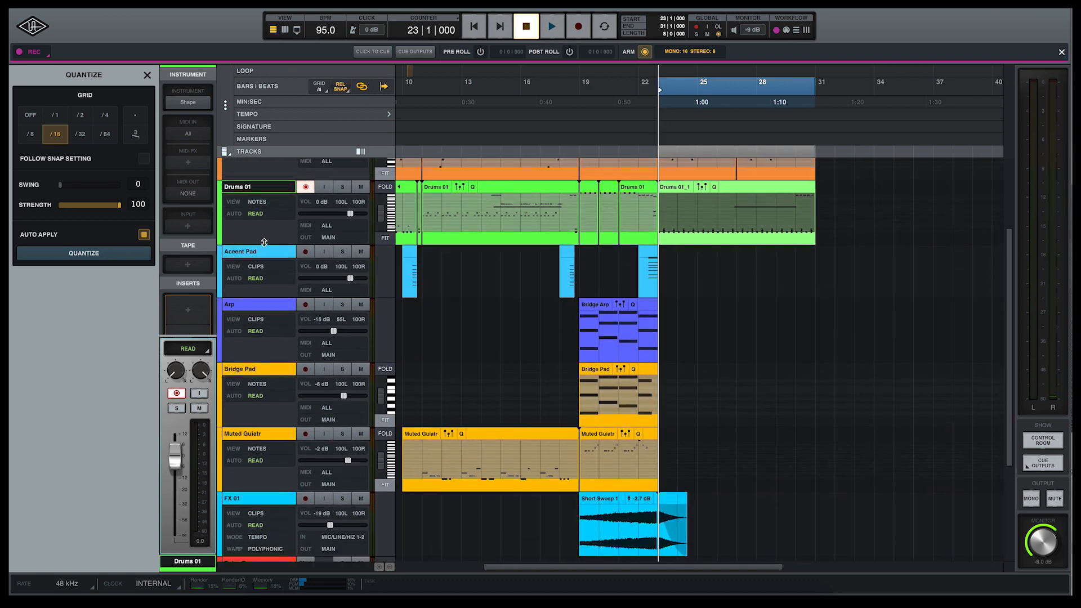
Name the new Shape instrument track Chorus Bass, load the Swamp Thing preset and play from bar 21 beat 4.
scroll(883, 308, "up", 4)
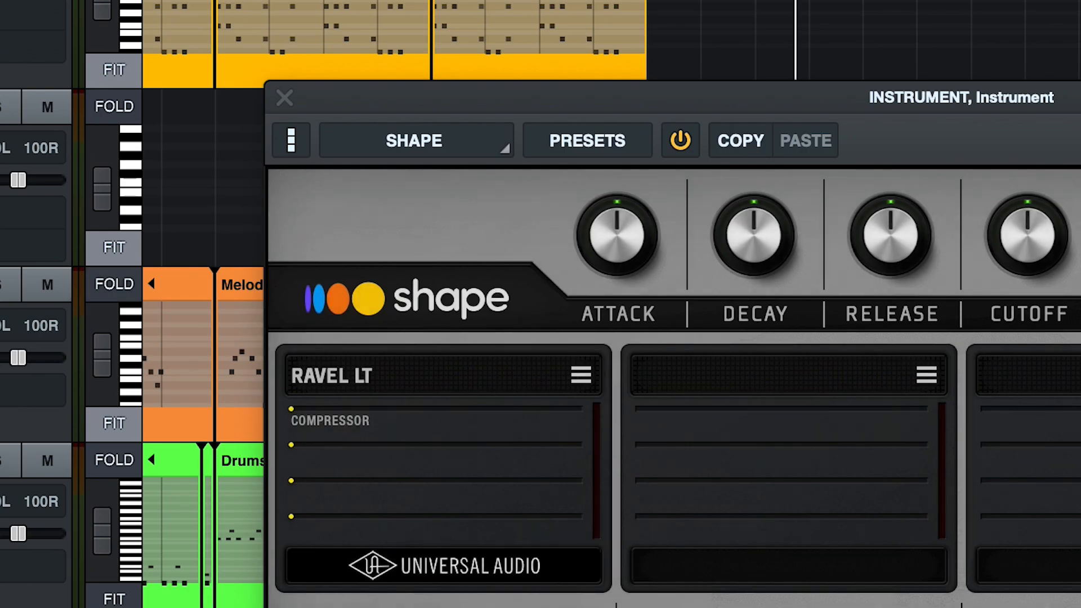
double_click(2, 107)
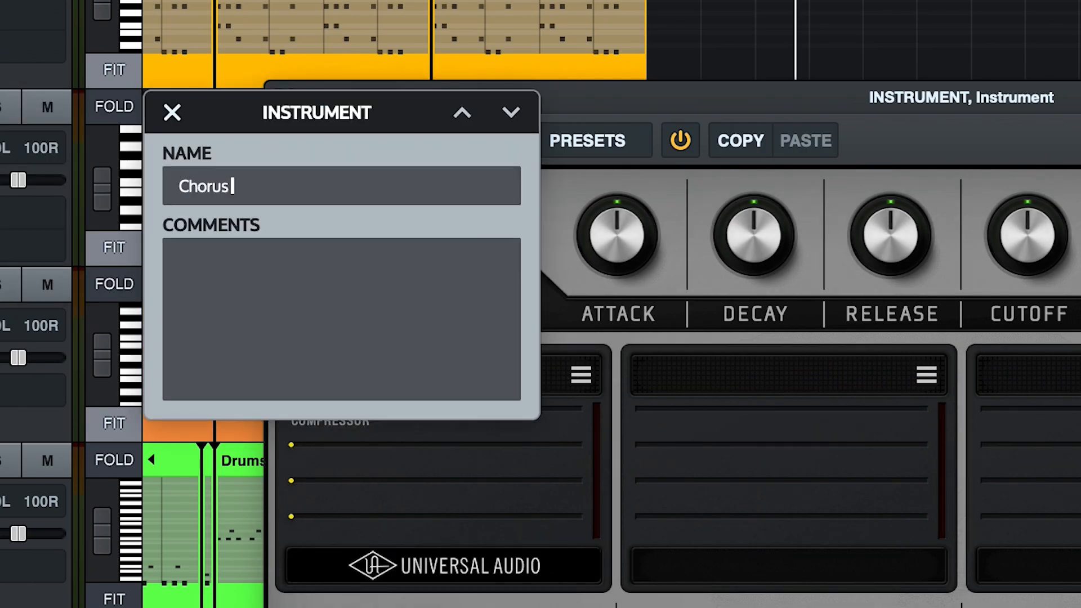
key("Return")
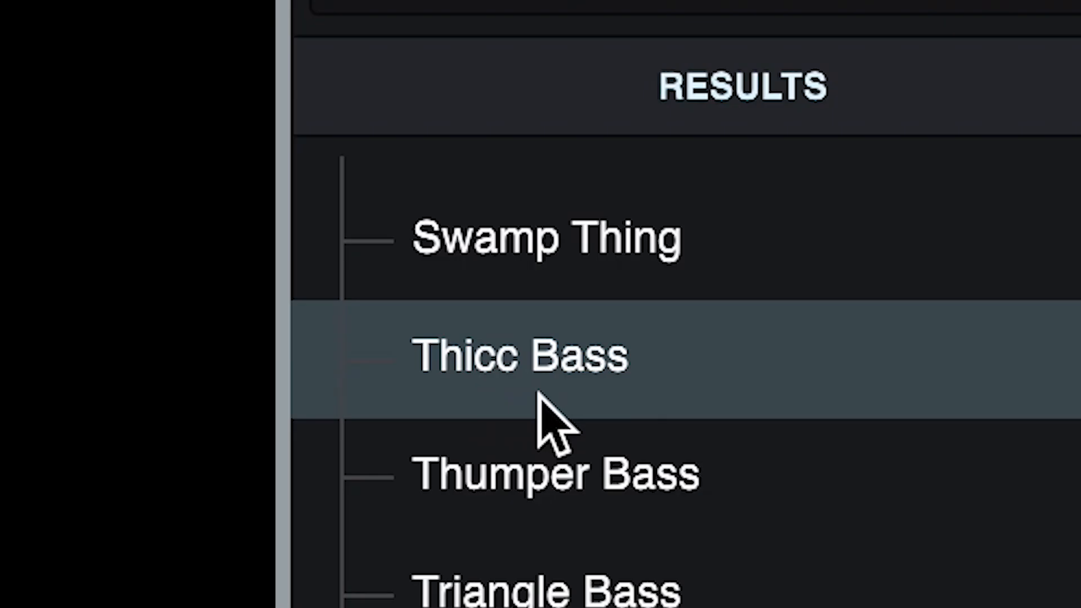
scroll(146, 246, "up", 1)
left_click(234, 238)
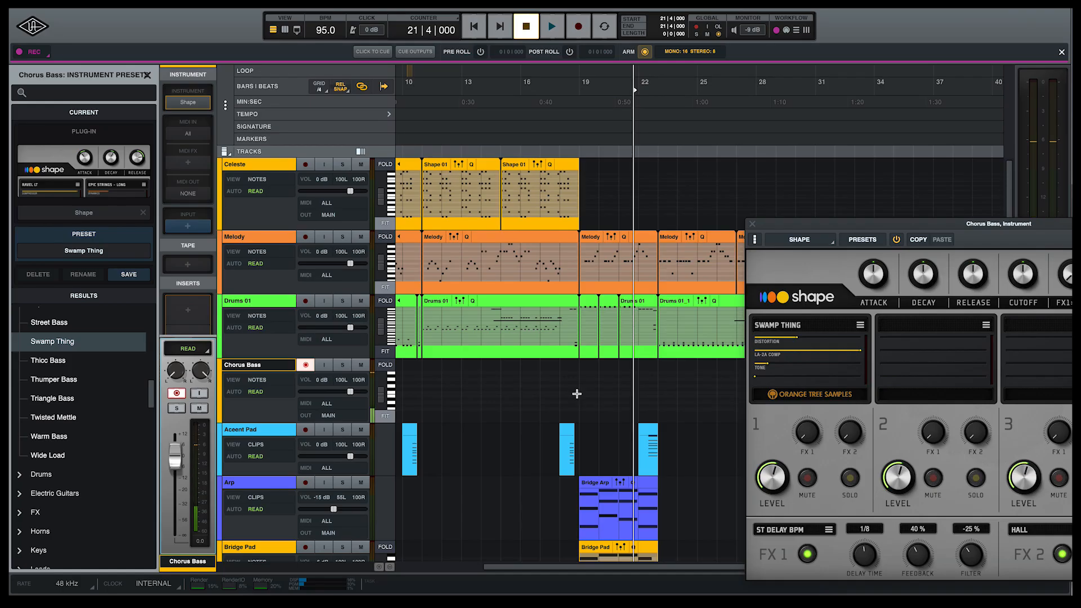
key("space")
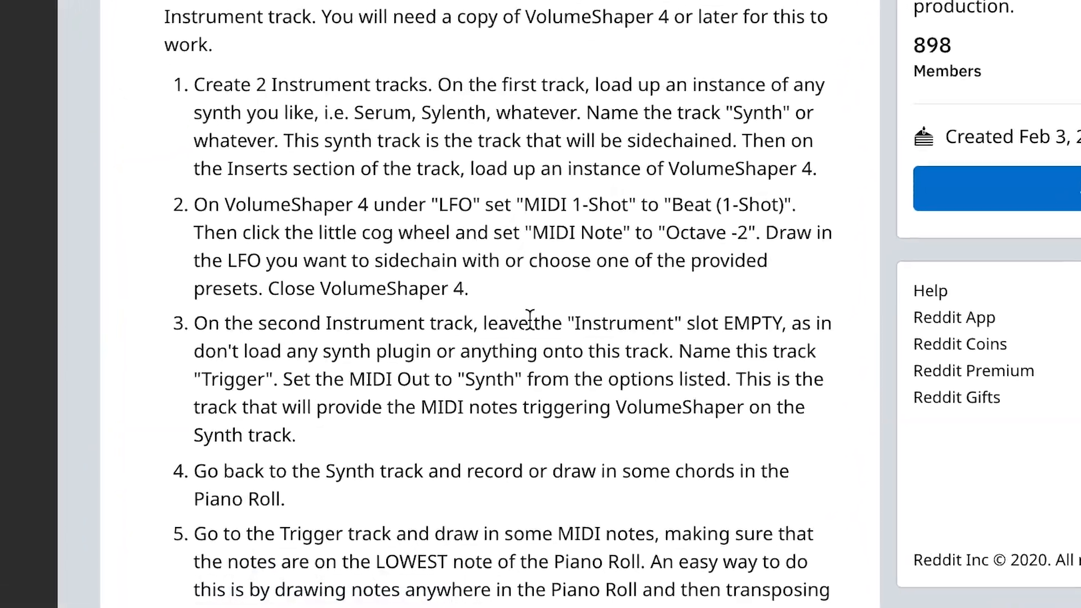
Read the Reddit instructions and the UAD forum thread about side-chaining.
scroll(551, 299, "down", 3)
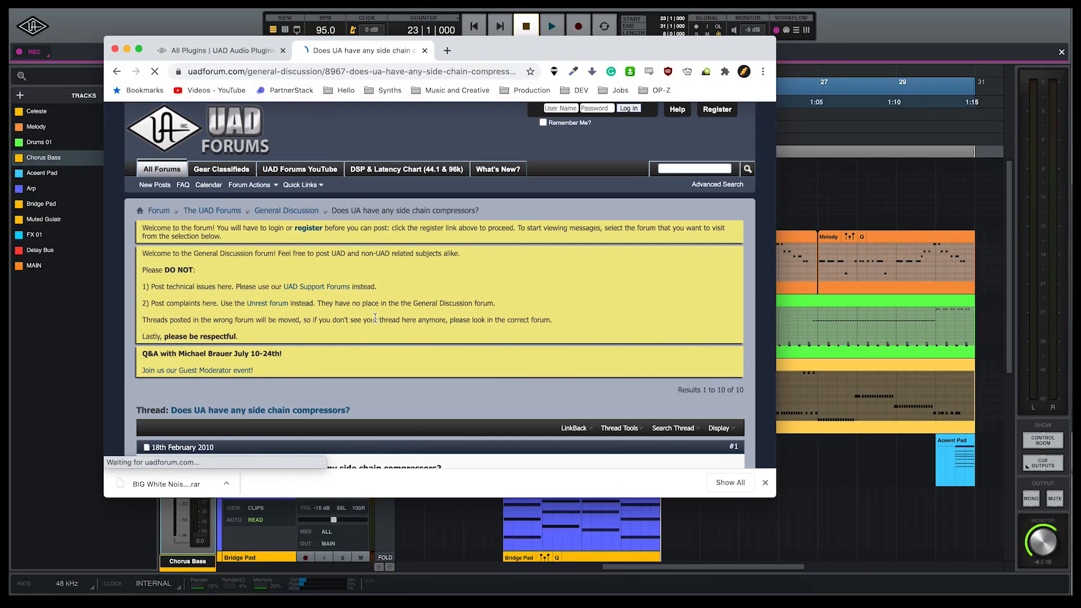
scroll(440, 281, "down", 5)
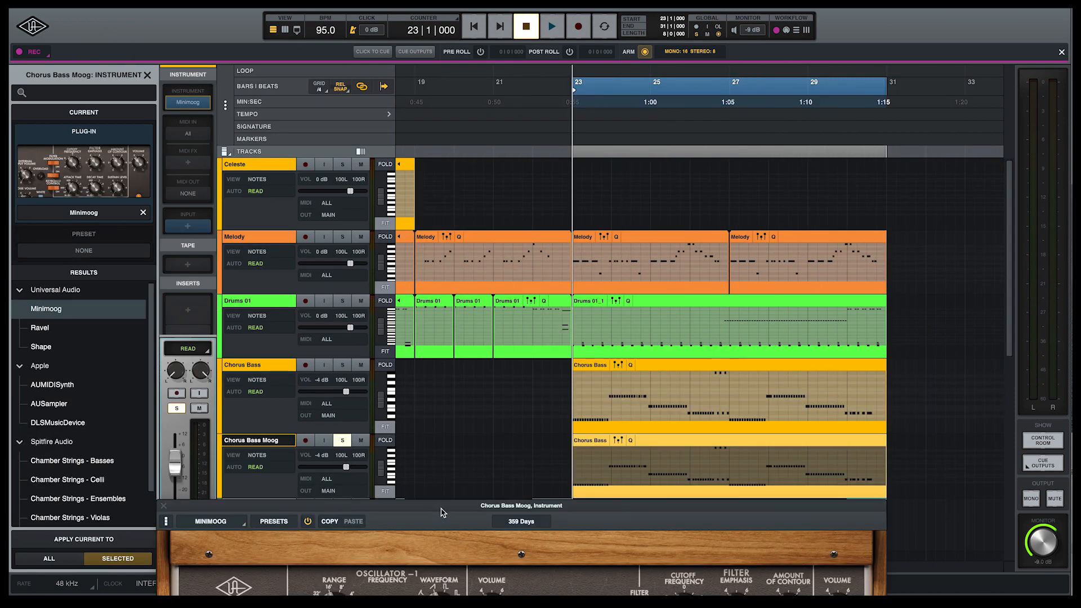
Play the chorus from bar 23 and lower the Chorus Bass Moog volume to -6 dB.
key("space")
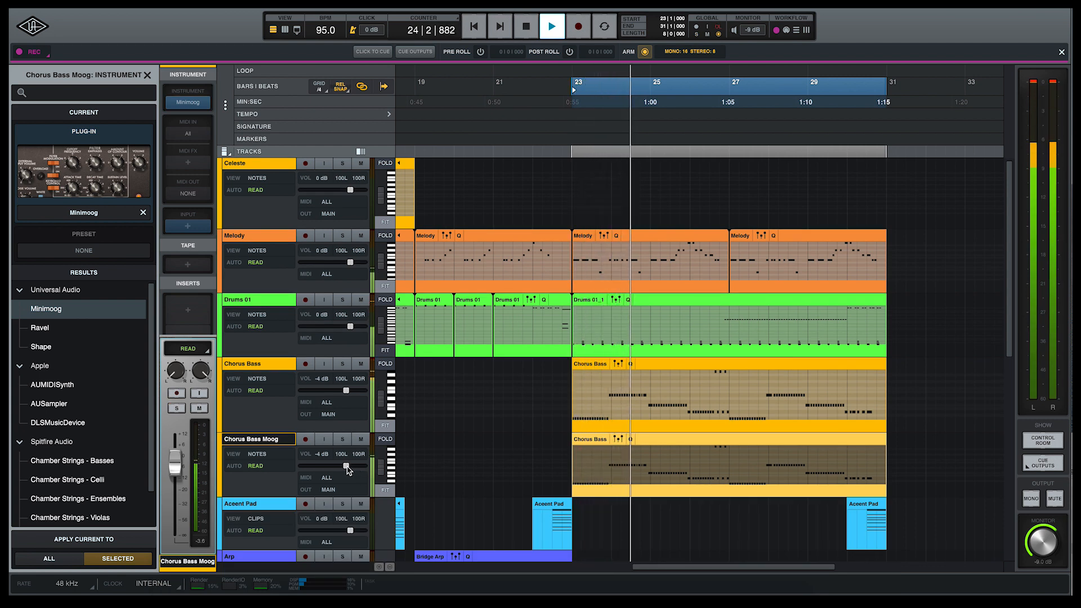
left_click_drag(347, 467, 344, 468)
key("space")
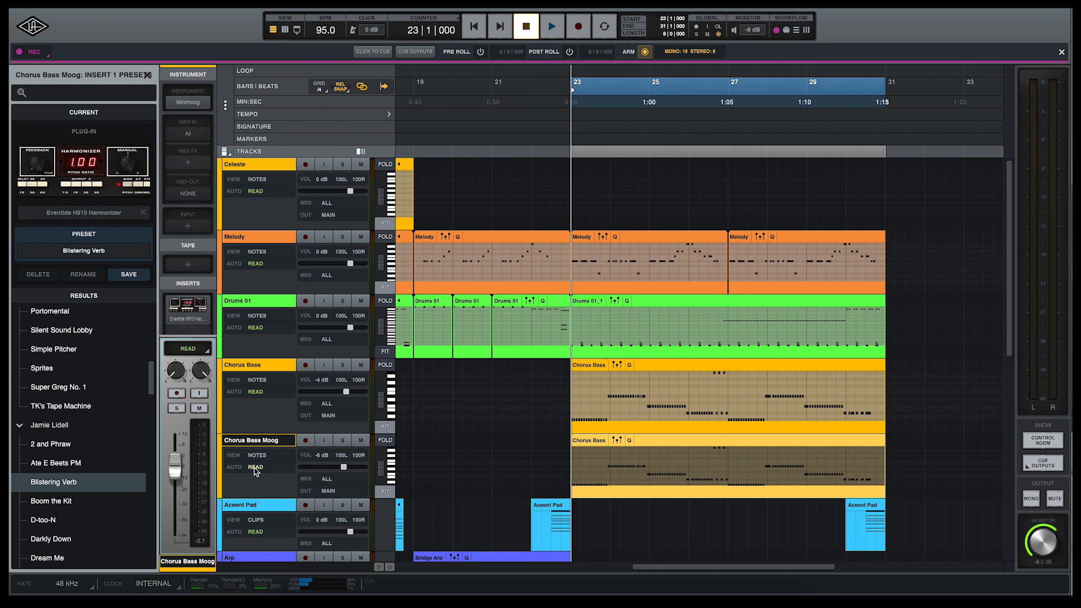
Show an automation lane on Chorus Bass Moog and lower its line across the second half of bar 26.
left_click(266, 456)
scroll(96, 394, "down", 2)
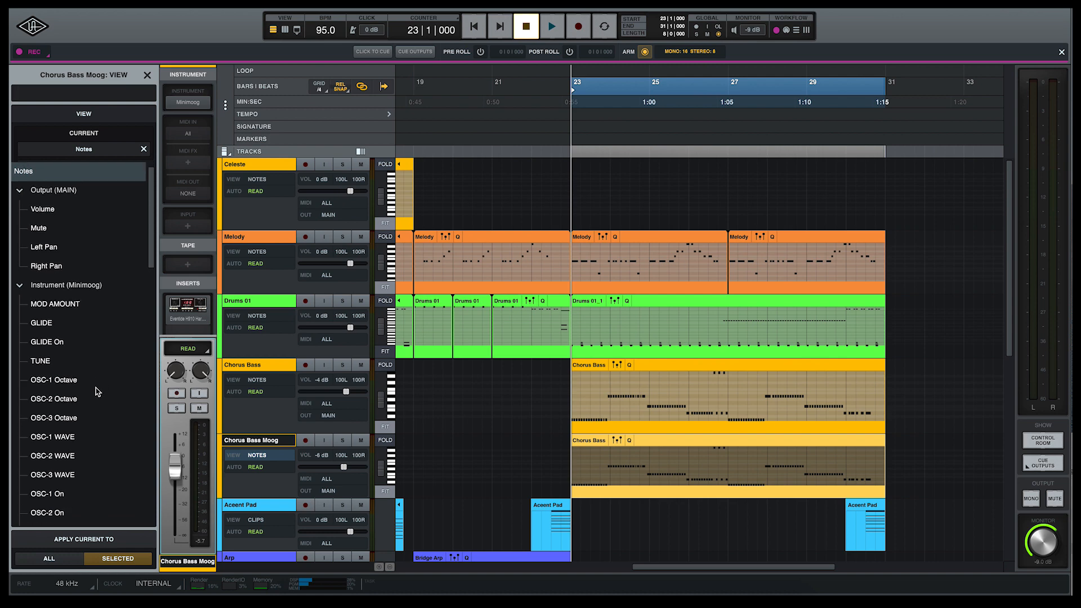
left_click(60, 329)
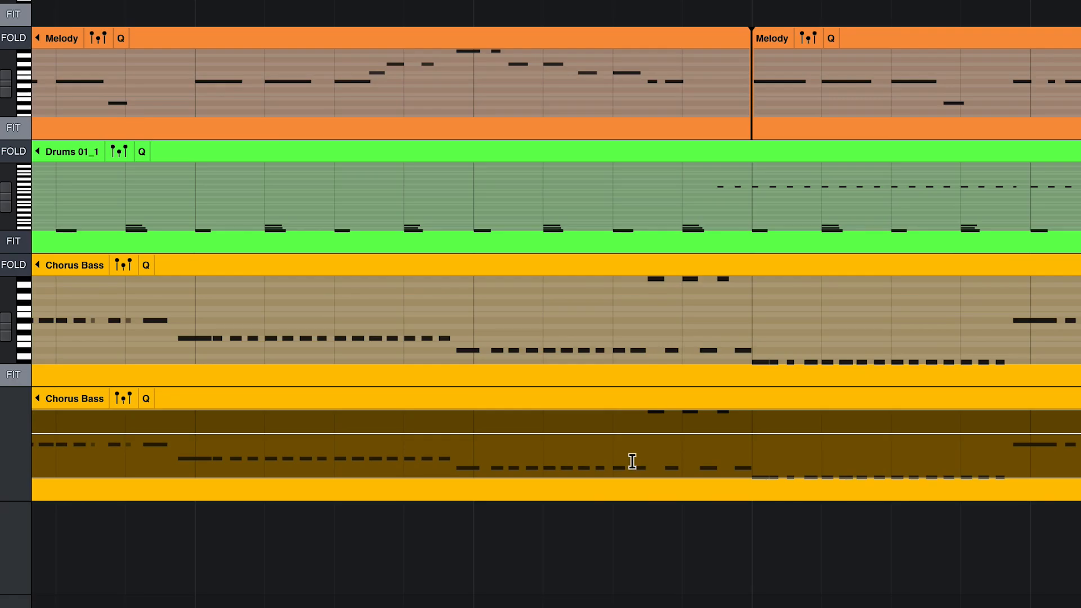
left_click_drag(632, 461, 754, 460)
left_click_drag(709, 432, 709, 462)
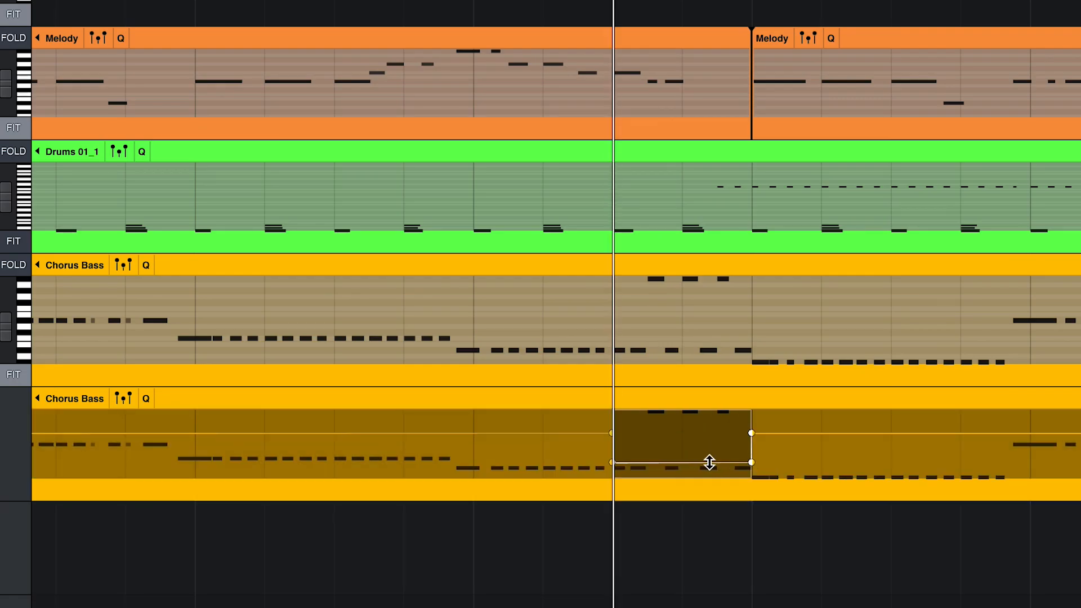
Audition the automation dip from bar 26 and raise the lowered segment about halfway back to the original line.
left_click(474, 446)
key("space")
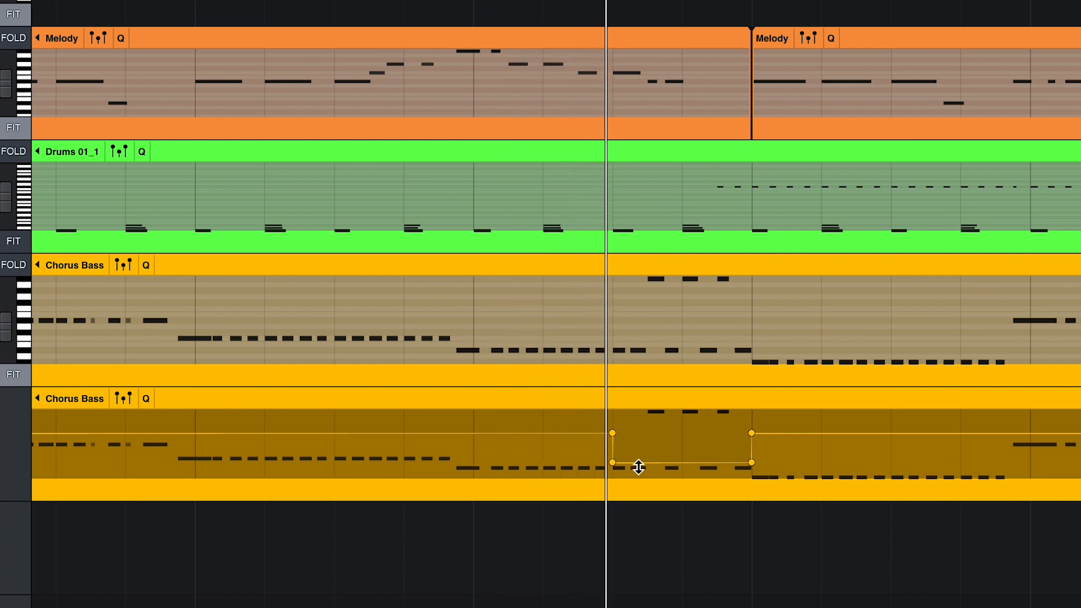
key("space")
left_click_drag(674, 463, 678, 446)
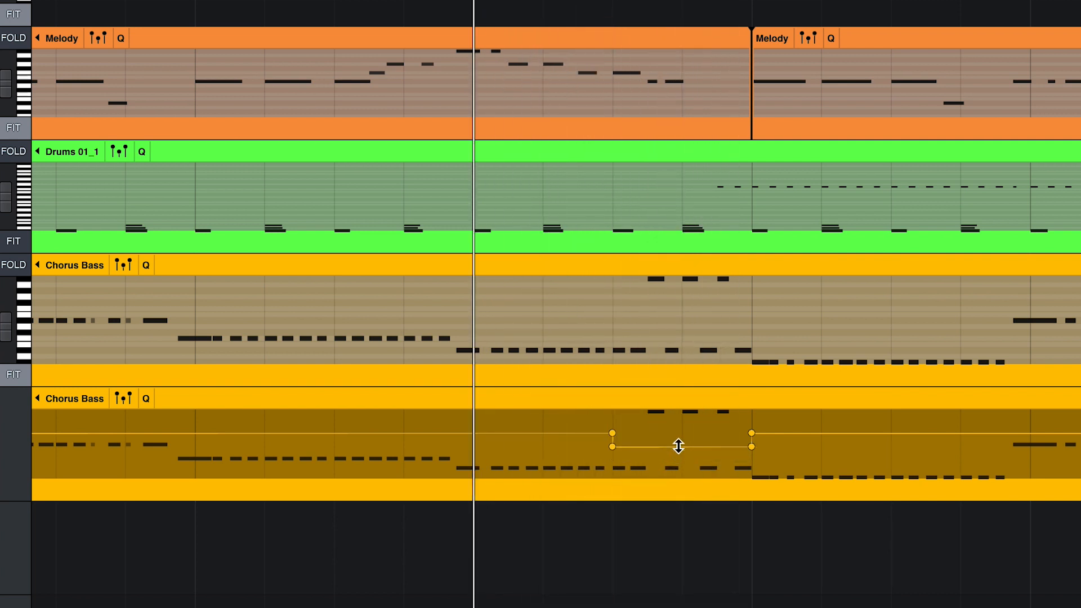
key("space")
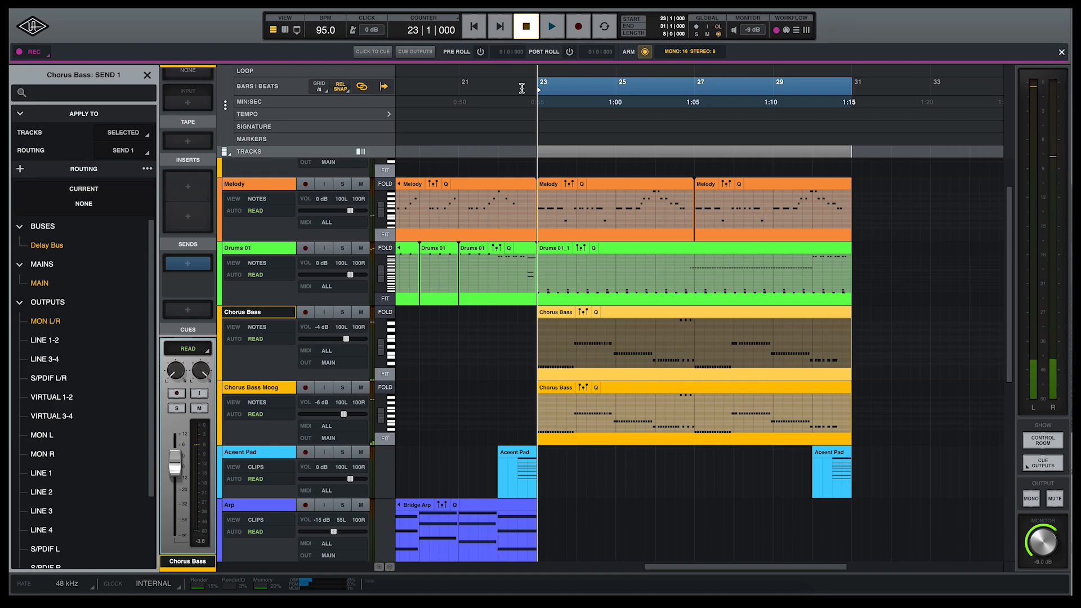
Set the playhead to bar 21 beat 4 and select the Drop Noise 5 clip on the FX 01 track.
left_click(487, 88)
scroll(576, 273, "down", 5)
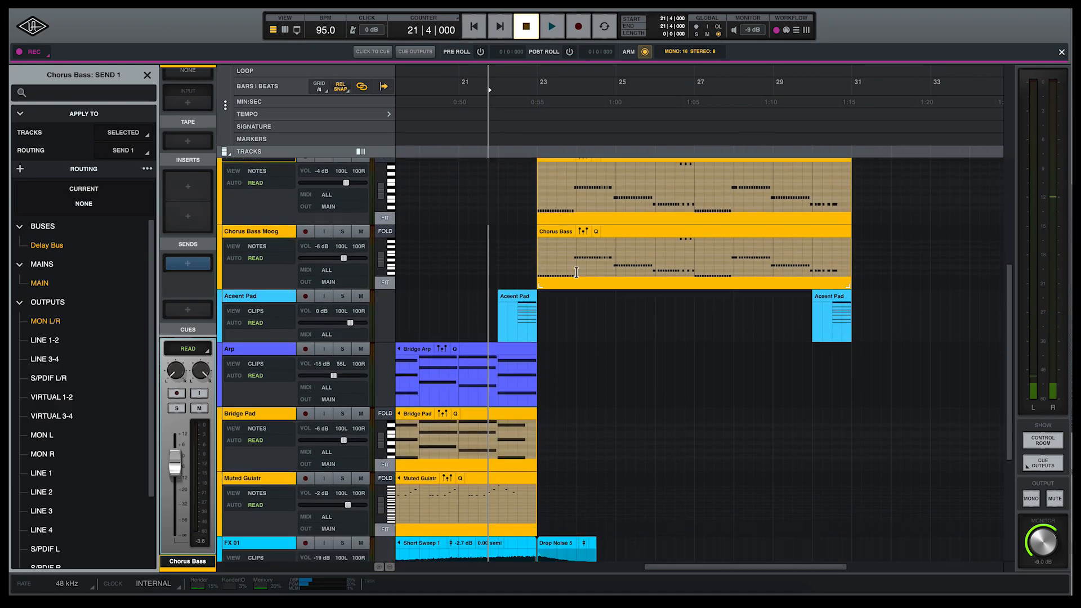
scroll(398, 357, "down", 2)
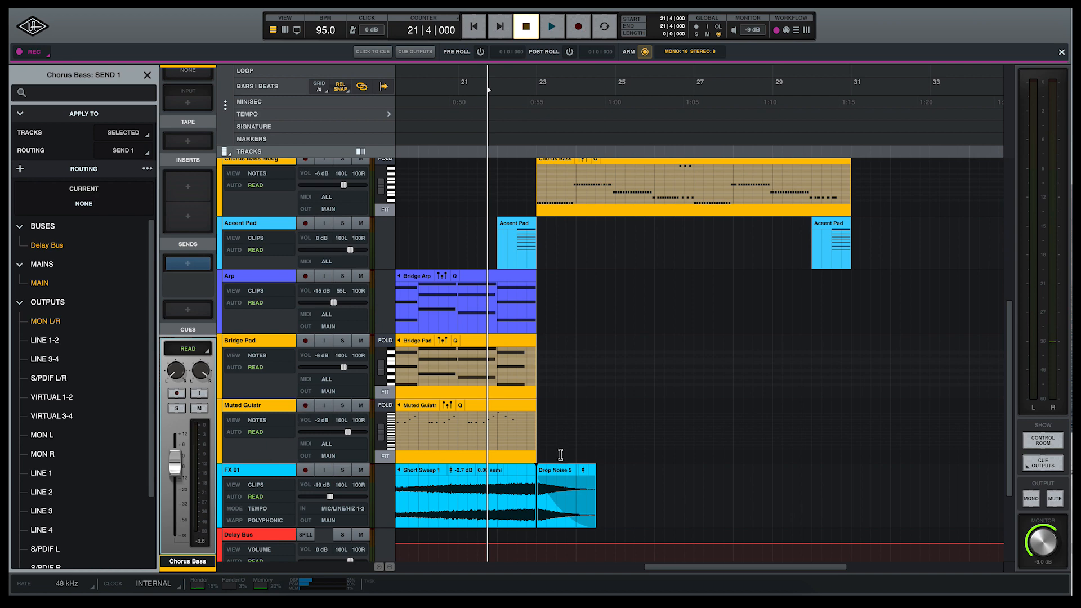
left_click(574, 469)
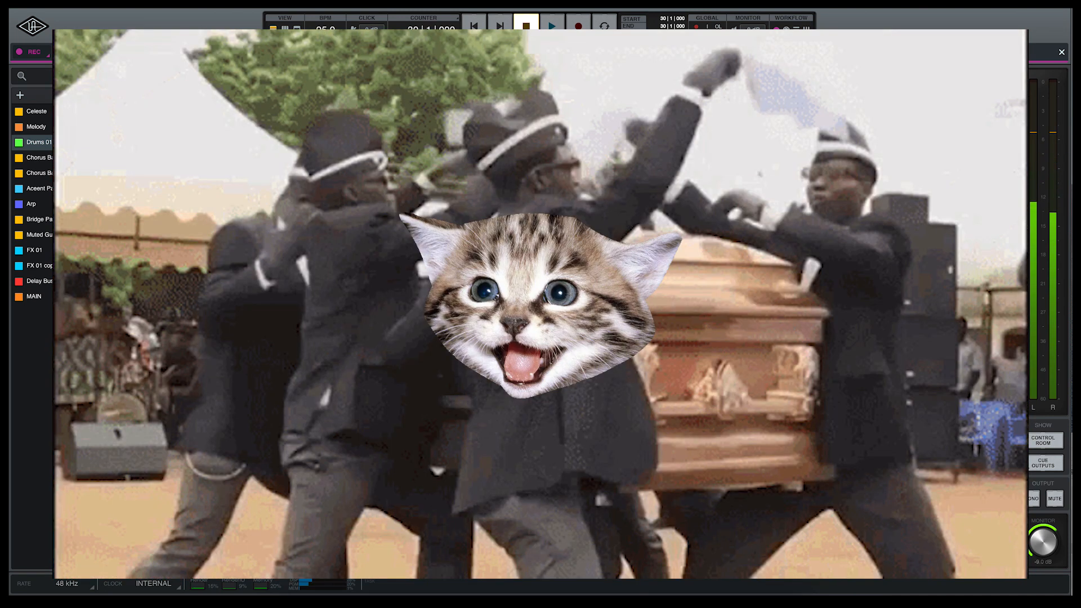
Try the Naal percussion preset on the Toms track.
scroll(237, 214, "up", 2)
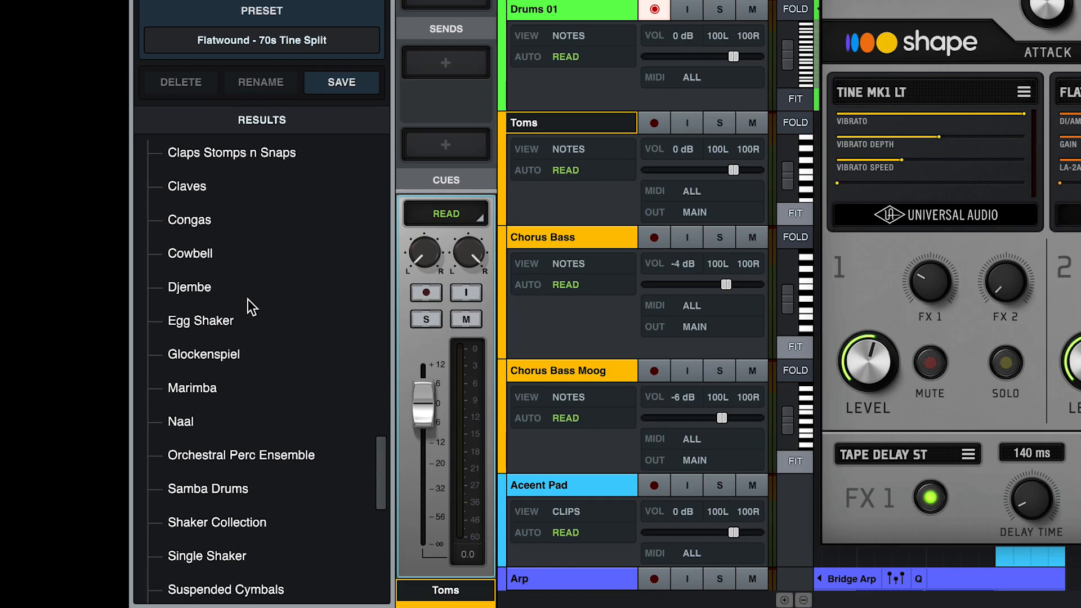
scroll(249, 304, "up", 2)
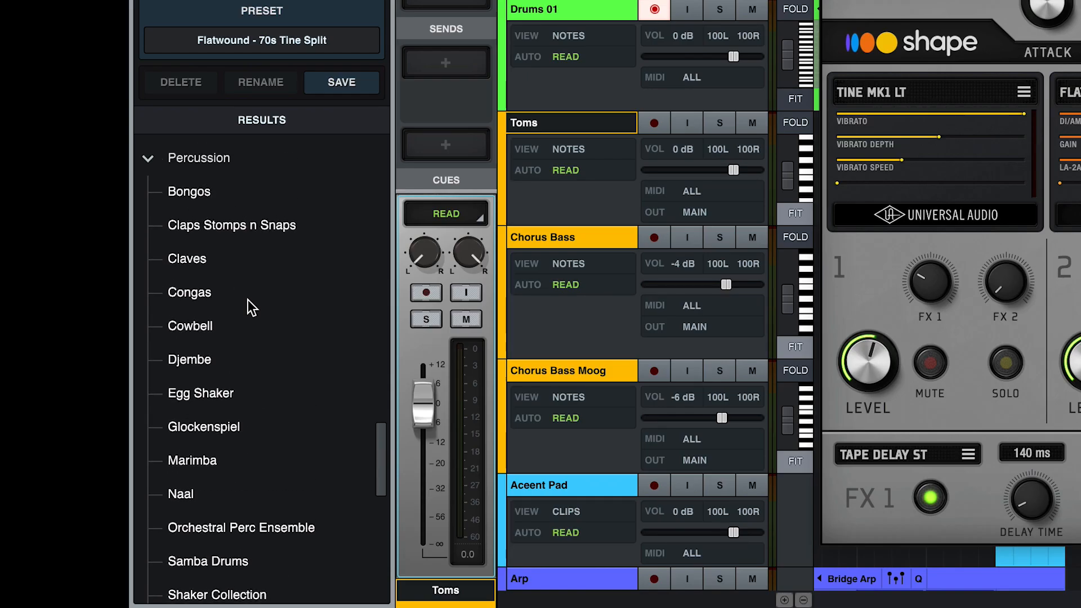
left_click(180, 352)
scroll(180, 352, "up", 5)
left_click(182, 345)
Load the 80s Kit preset from the Drums category on the Toms track.
scroll(181, 352, "up", 5)
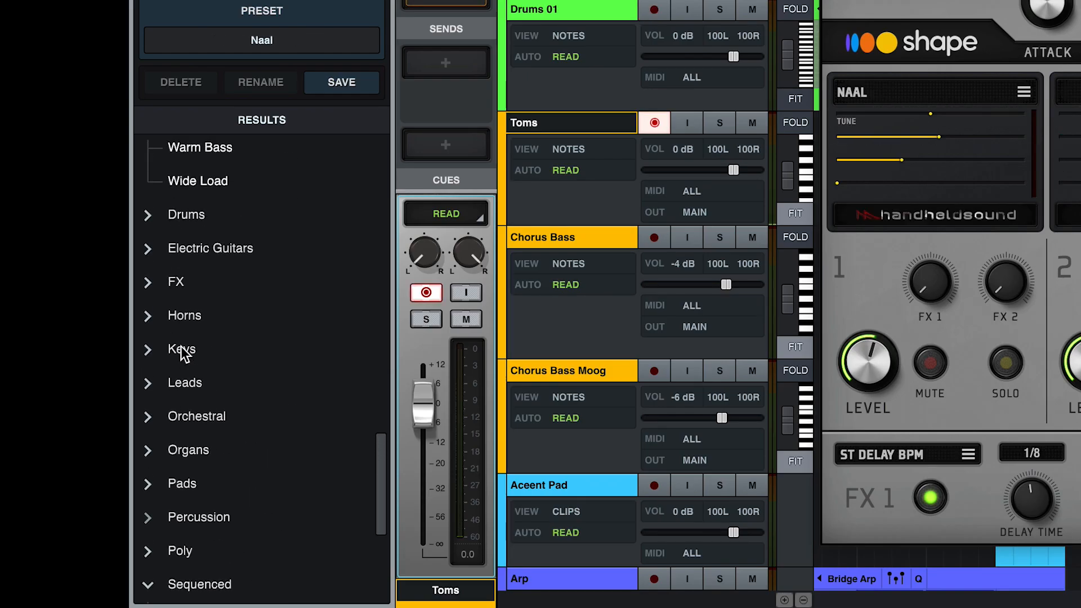
left_click(148, 217)
scroll(231, 315, "down", 3)
left_click(201, 214)
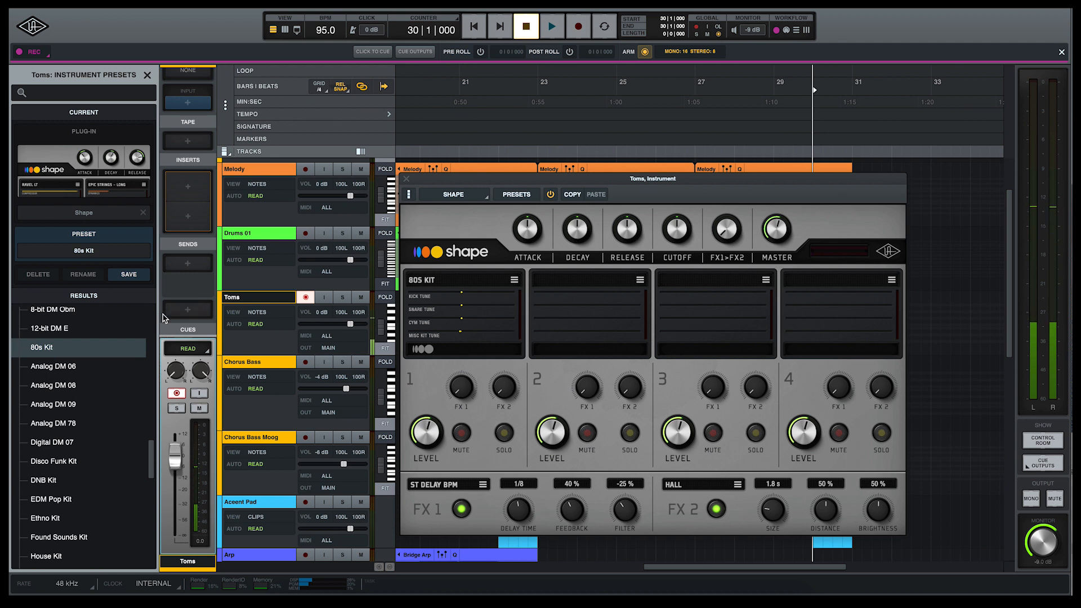
Move the Shape instrument window clear of the timeline and place the playhead near bar 30.
scroll(360, 225, "up", 1)
left_click_drag(454, 181, 1014, 167)
scroll(837, 347, "down", 2)
scroll(837, 347, "down", 1)
left_click(811, 387)
left_click(804, 392)
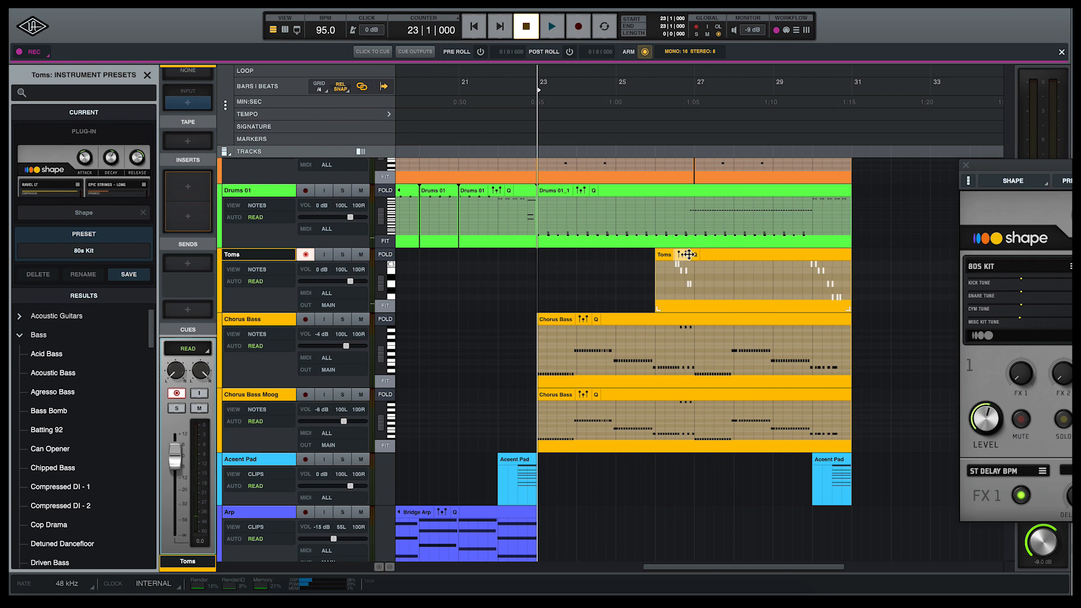
Quantize the Toms clip on a 1/16 grid and load the Compressor into FX 1 of the Toms Shape instrument.
left_click(694, 254)
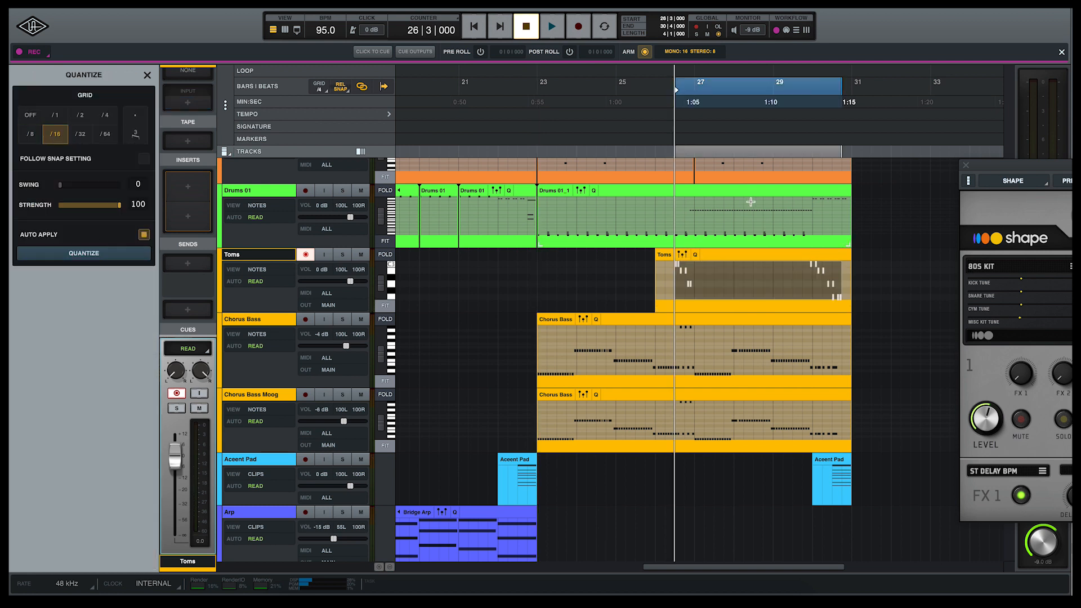
left_click_drag(1003, 164, 256, 19)
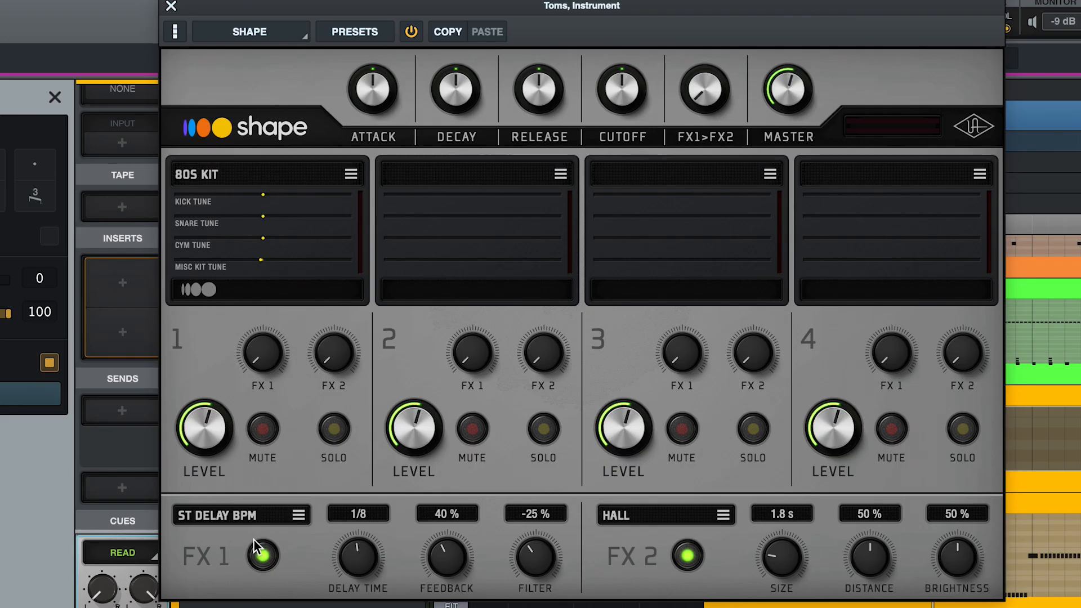
left_click(264, 329)
left_click(450, 348)
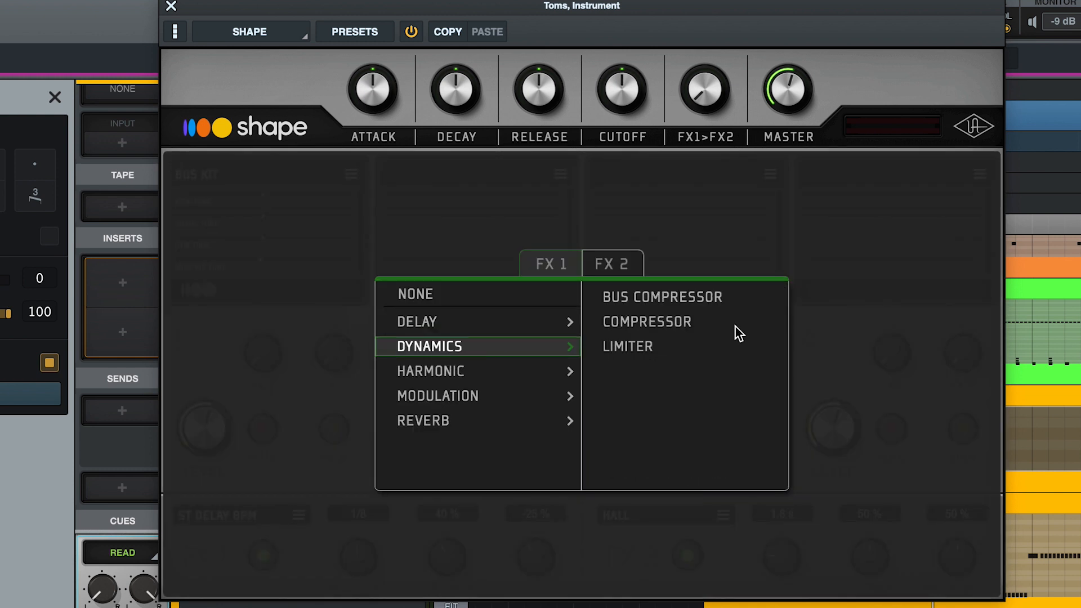
left_click(662, 321)
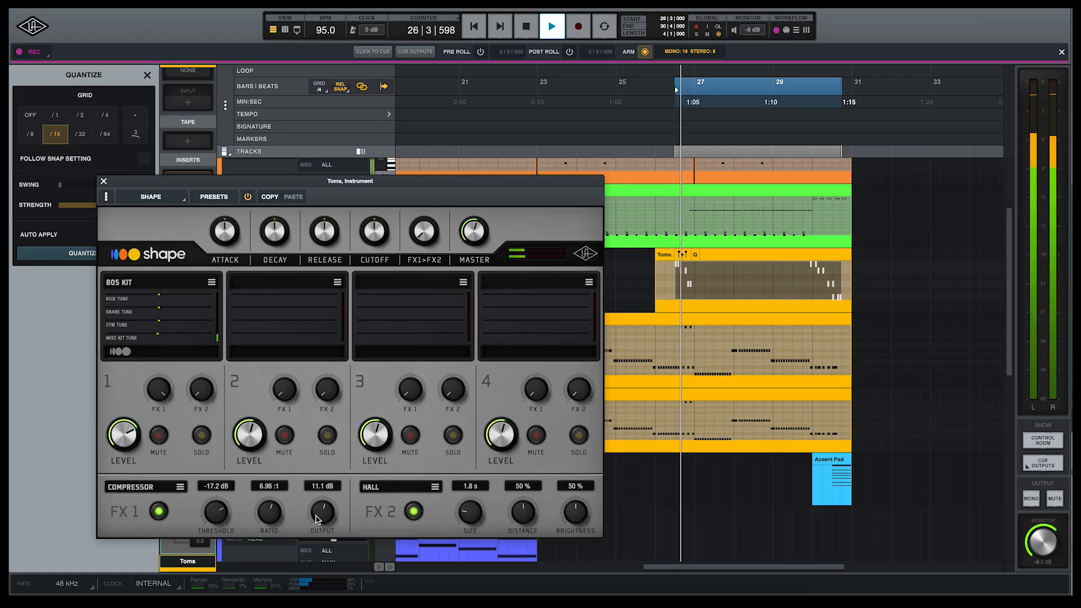
Set the Toms compressor output to 12.6 dB, audition the fill, and close the Shape window and quantize settings.
left_click_drag(317, 519, 323, 500)
key("space")
key("space")
key("space")
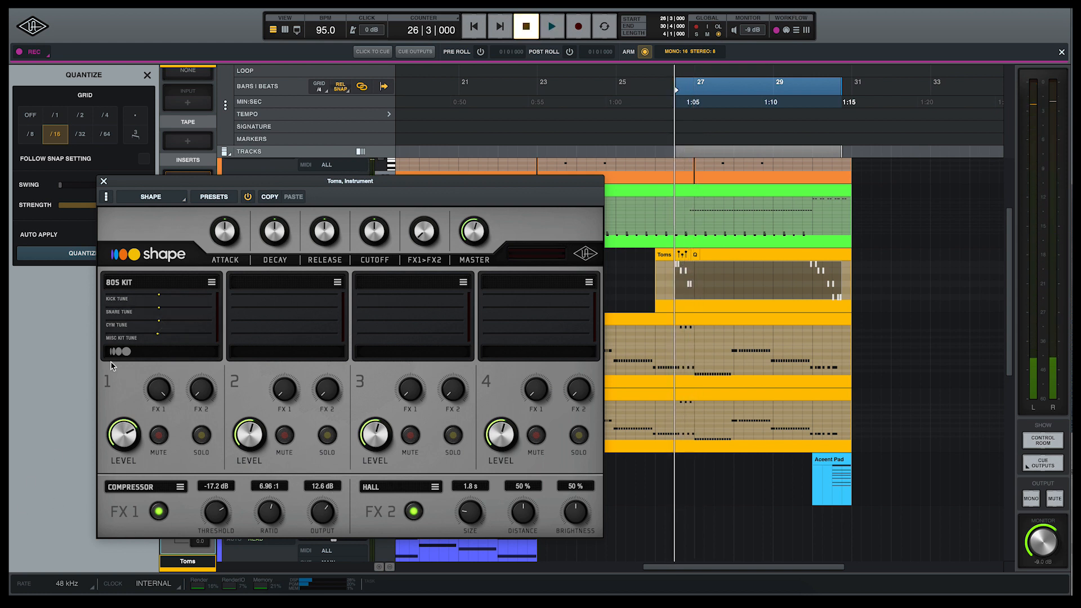
left_click(104, 180)
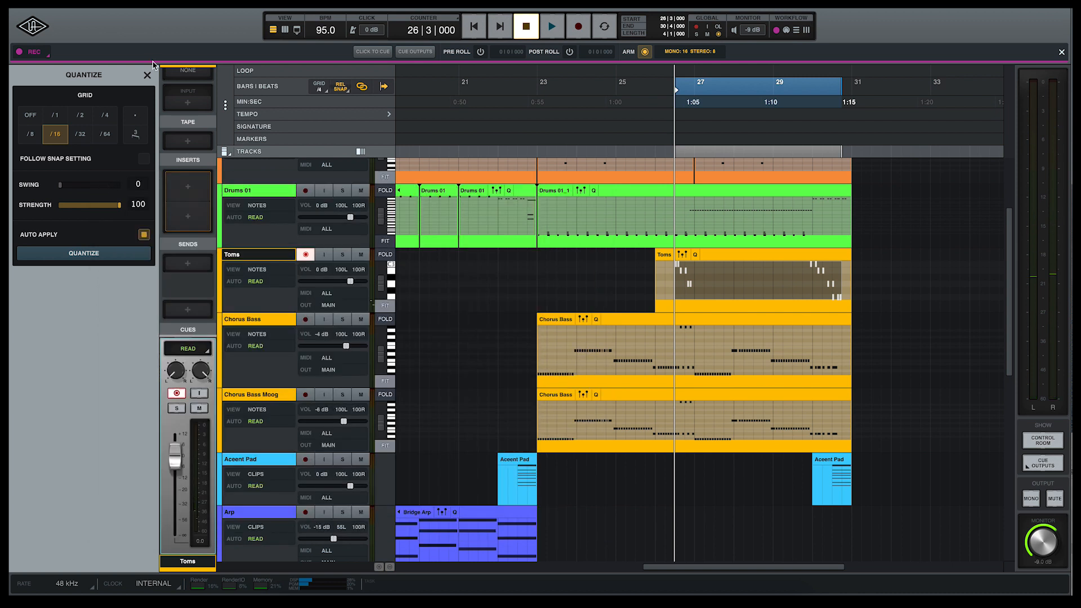
left_click(148, 76)
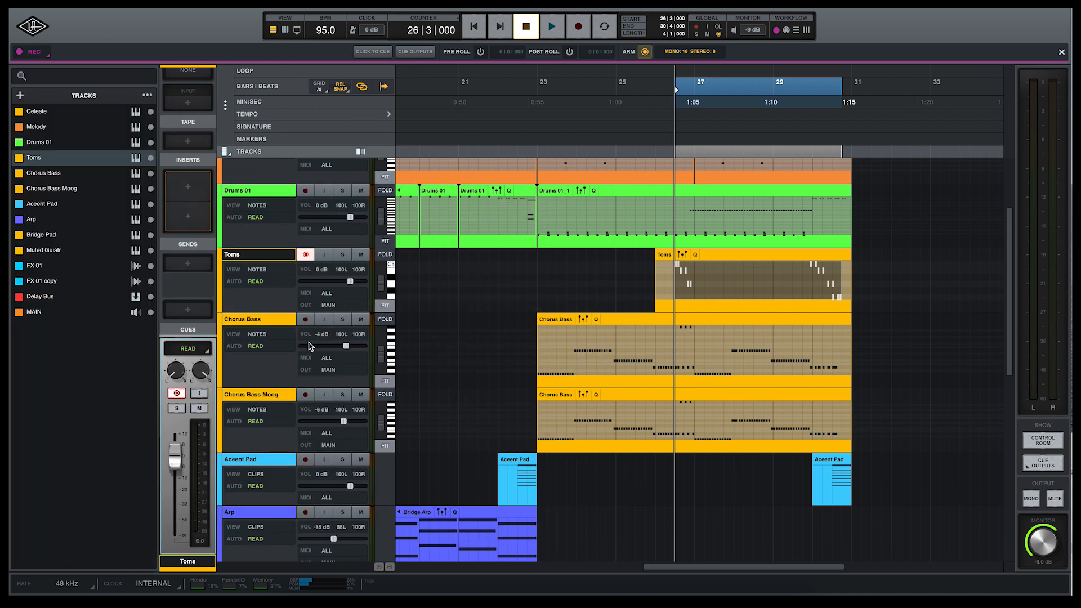
Position the playhead around bars 25 to 26, near the start of the Toms clip.
left_click(614, 291)
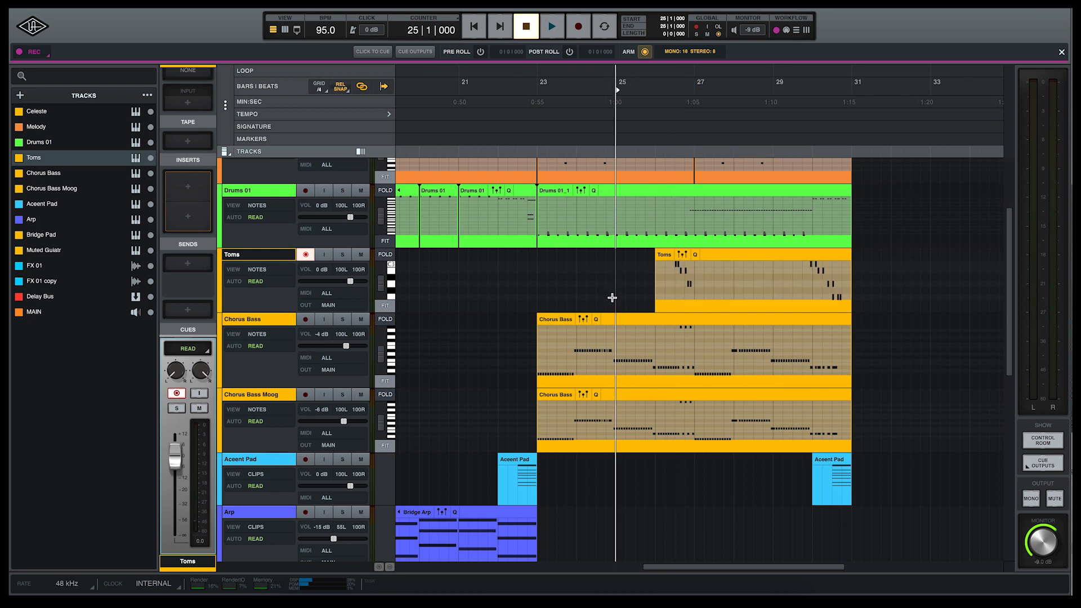
left_click(674, 297)
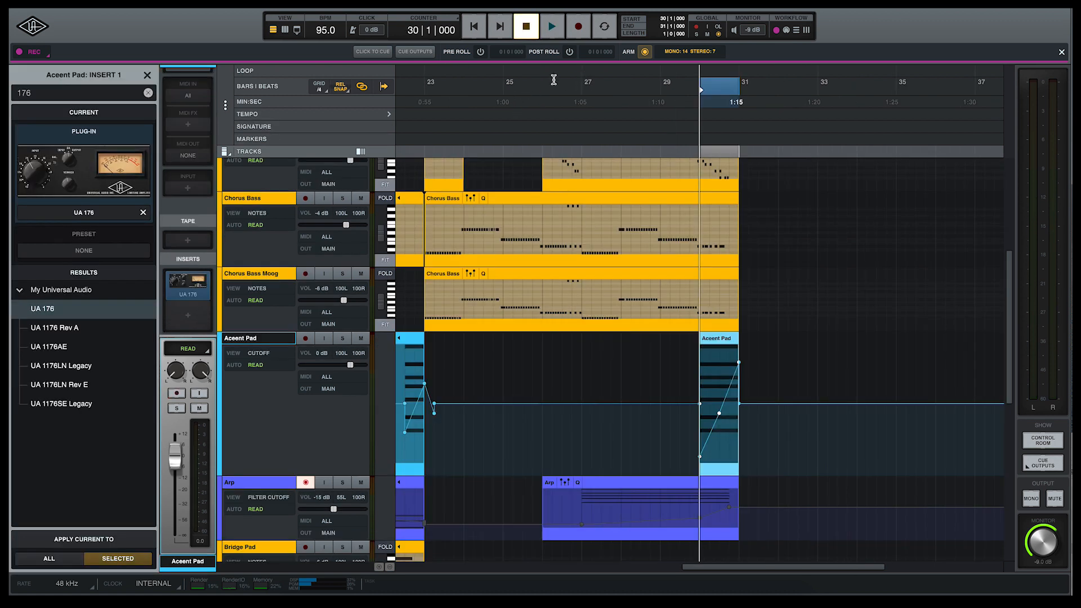
left_click(554, 80)
Load the OBlong Pad preset from the Pads category on the Chorus Keys track and close the instrument window.
scroll(507, 297, "up", 1)
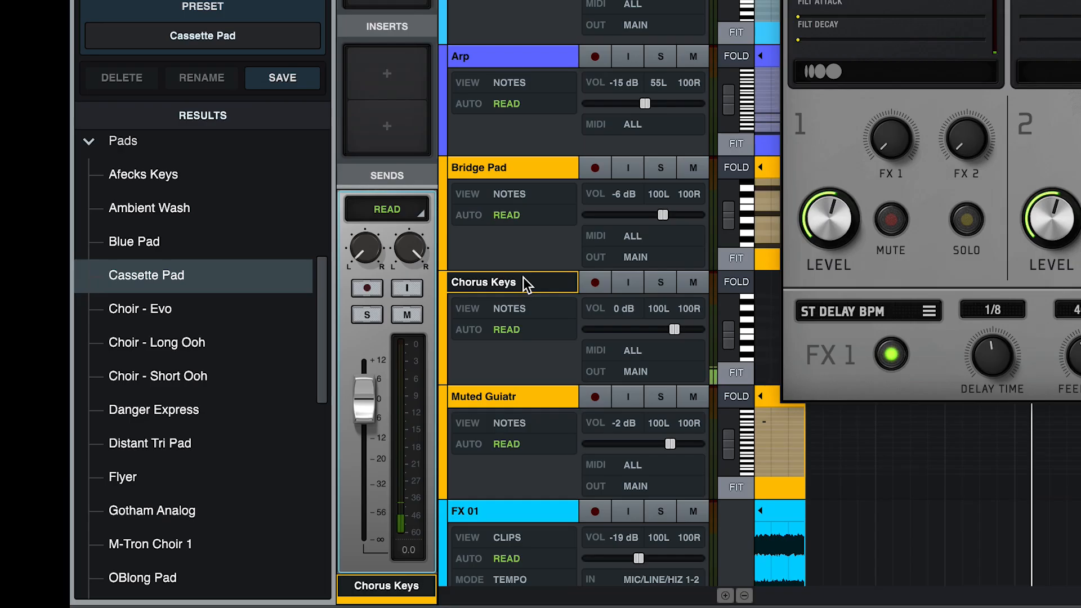
scroll(263, 360, "down", 1)
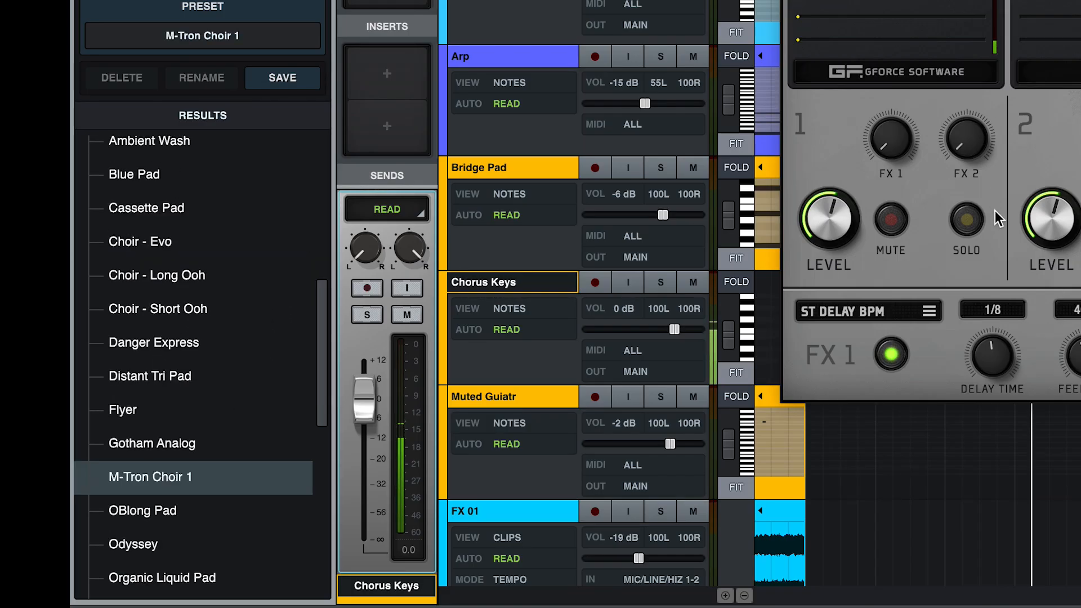
left_click(179, 515)
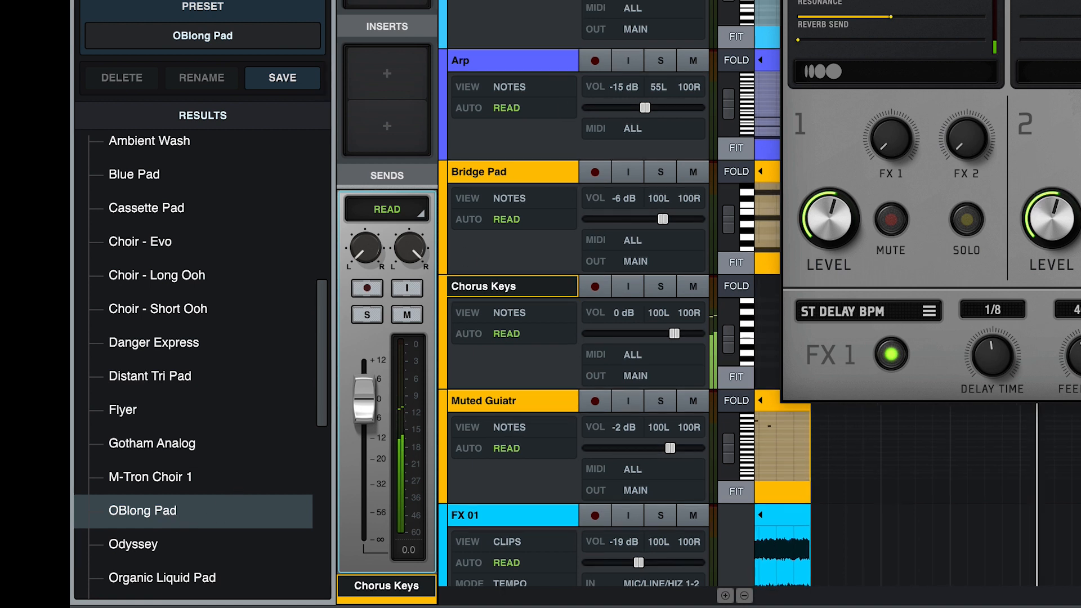
key("super+w")
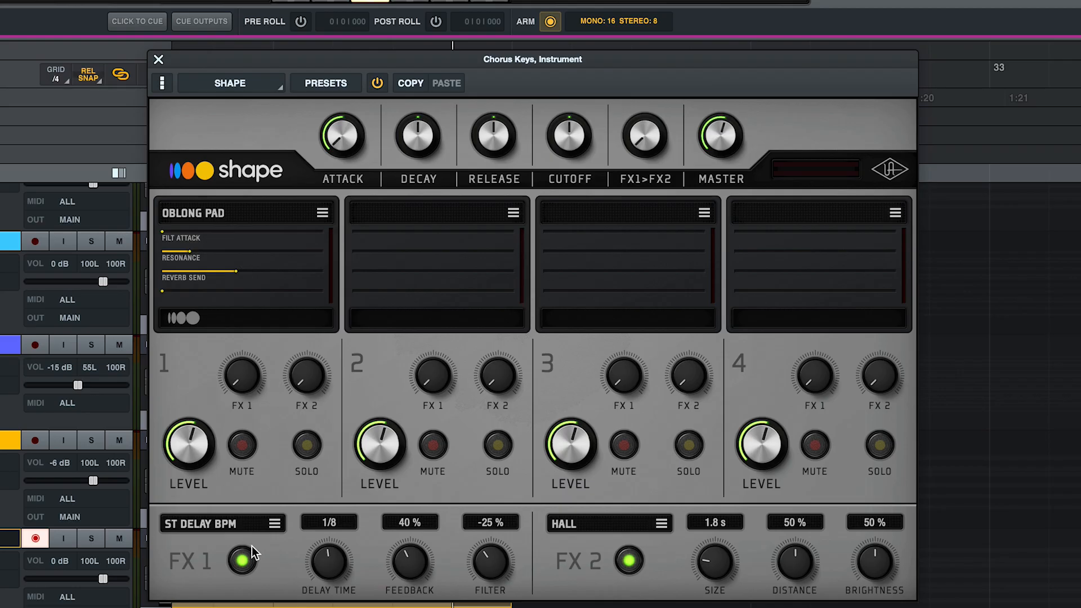
Replace the delay in FX 1 of the Chorus Keys instrument with Chorus Analog and move the window aside.
left_click(233, 527)
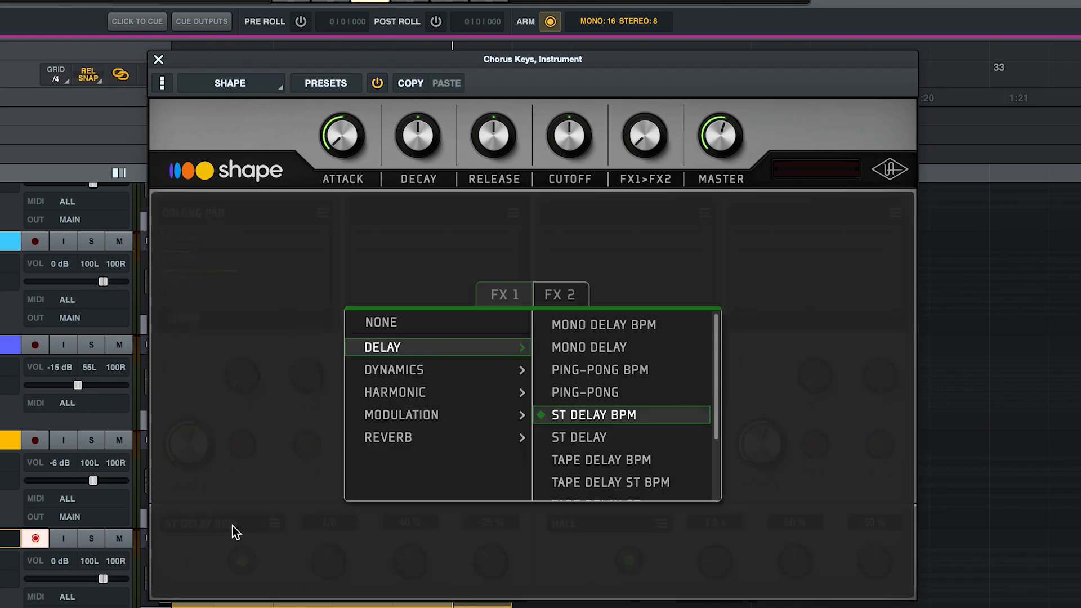
left_click(414, 398)
left_click(464, 412)
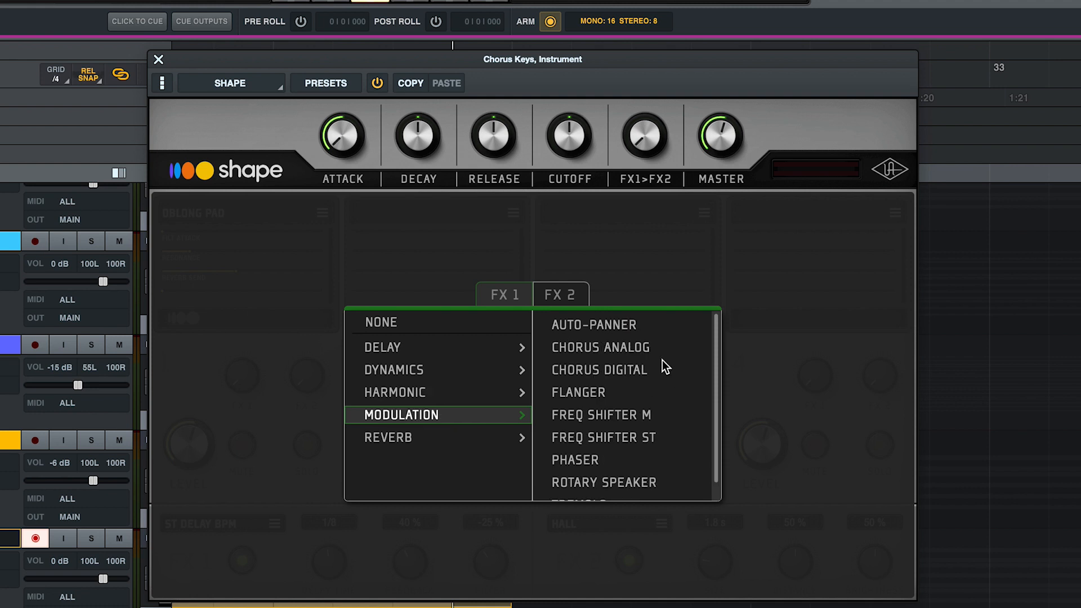
left_click(623, 343)
left_click_drag(295, 64, 864, 107)
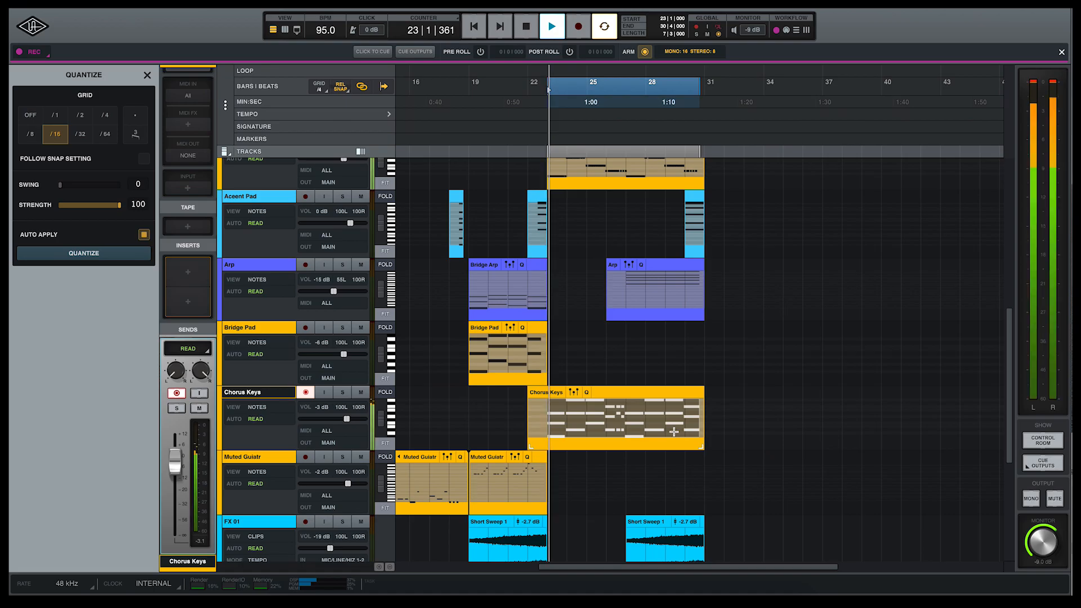
Set the Chorus Keys track volume to -2 dB during loop playback and stop the transport.
left_click_drag(347, 420, 349, 421)
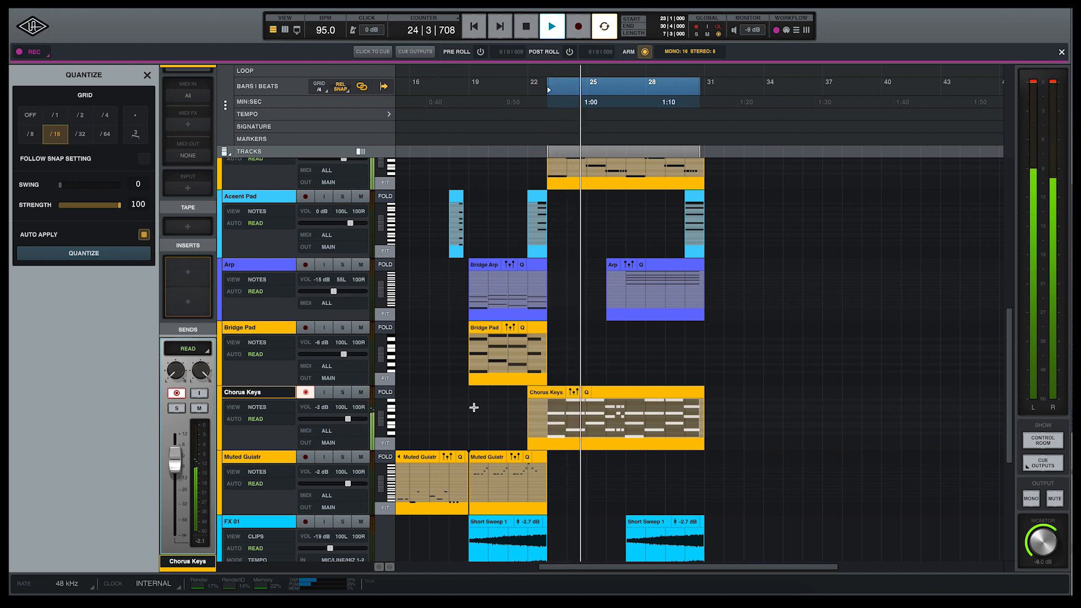
key("space")
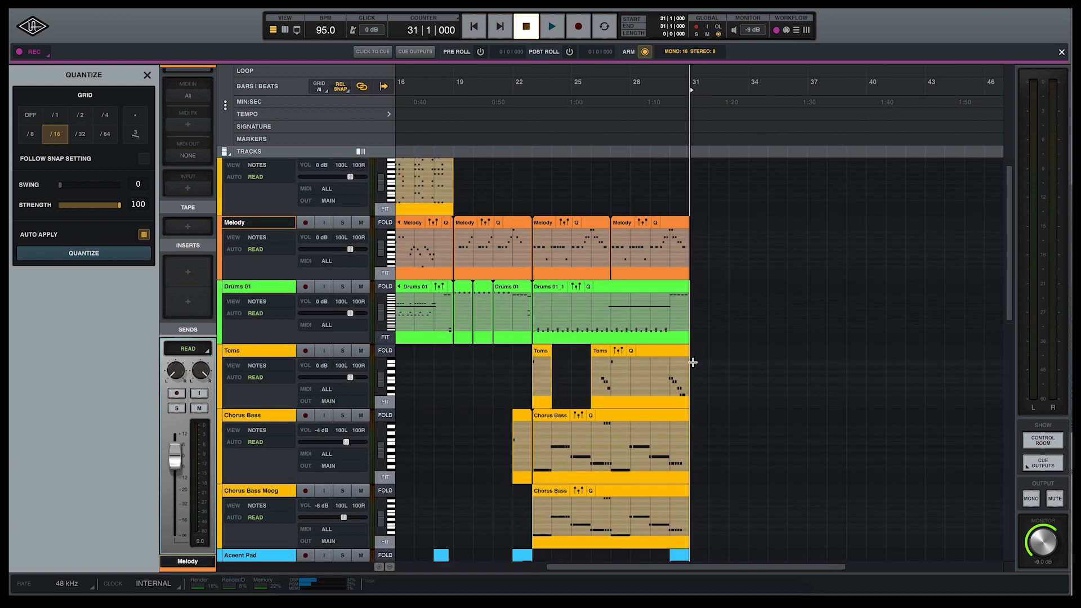
Place the playhead at bar 31 on the Drums 01 track and audition the Drop Tha Bomb hit on FX Shape.
left_click(719, 317)
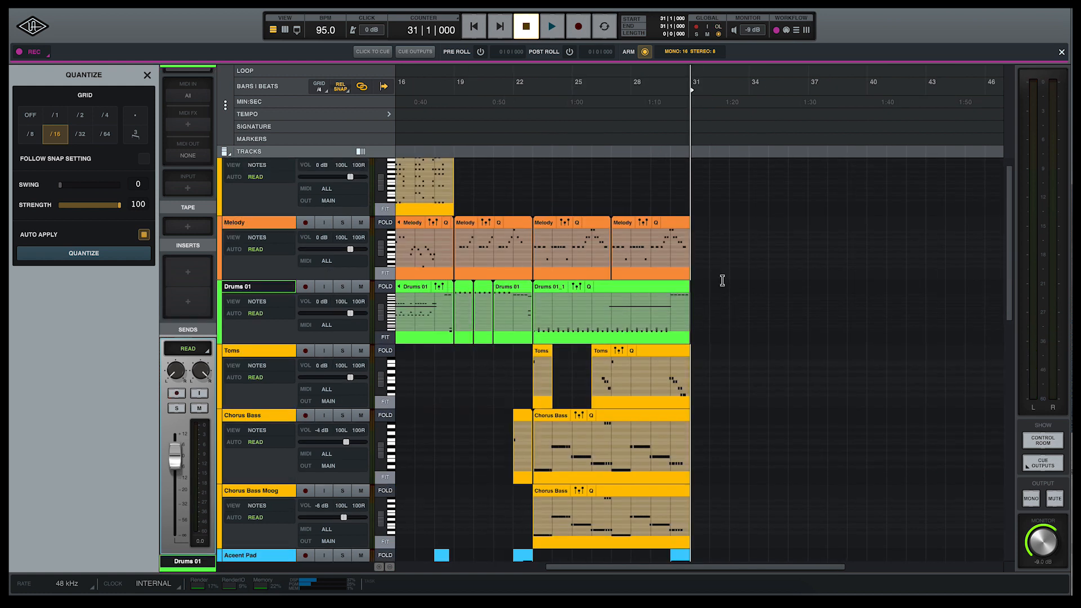
scroll(721, 338, "down", 1)
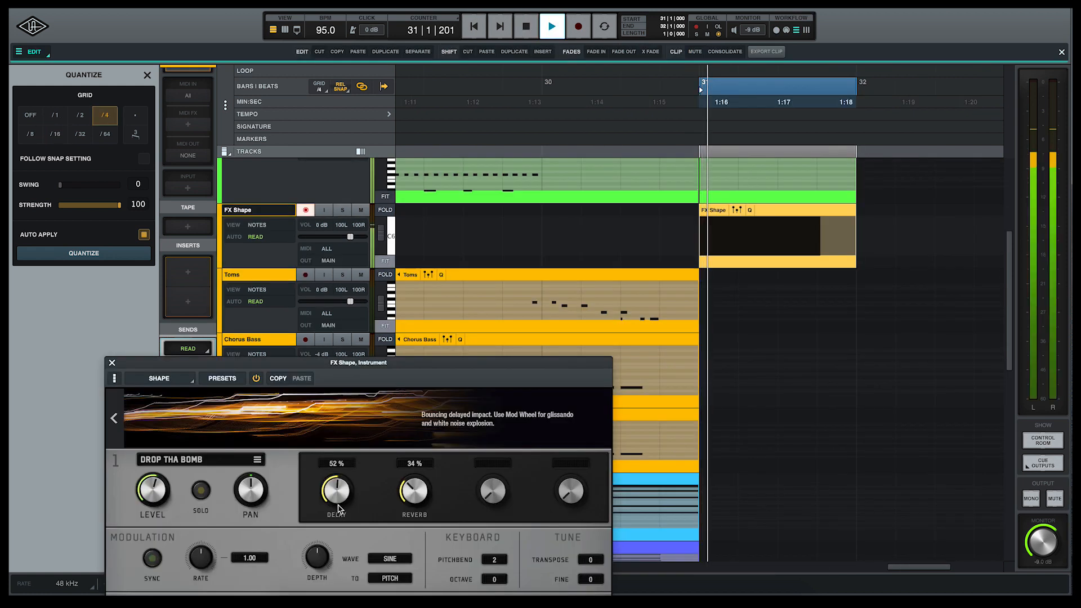
key("space")
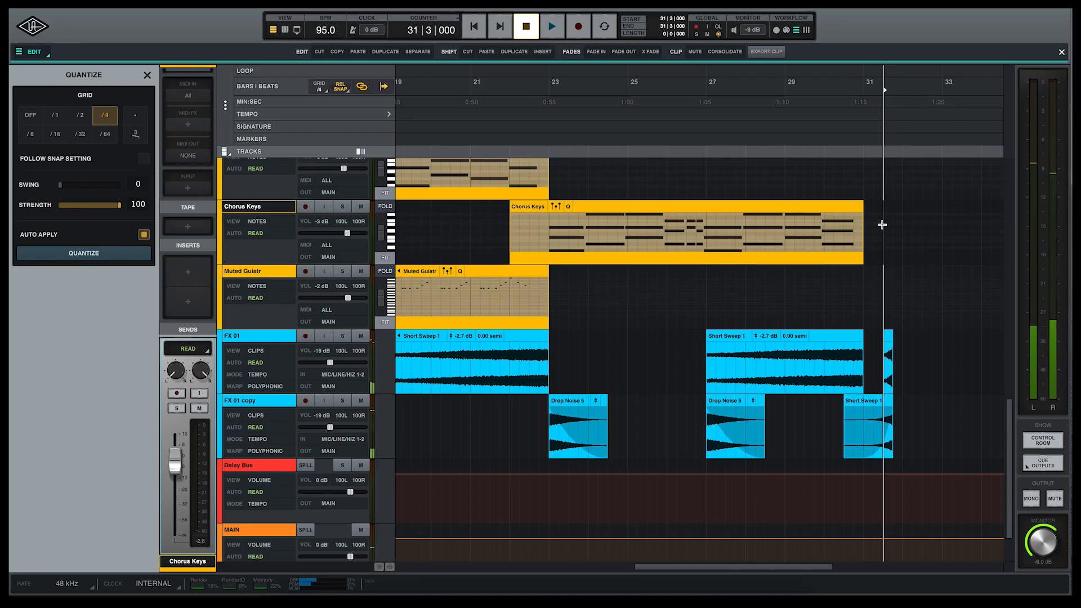
Copy bars 11 to 23 of the Celeste, Melody, Drums 01 and Muted Guiatr tracks and paste them at bar 32.
scroll(884, 237, "up", 1)
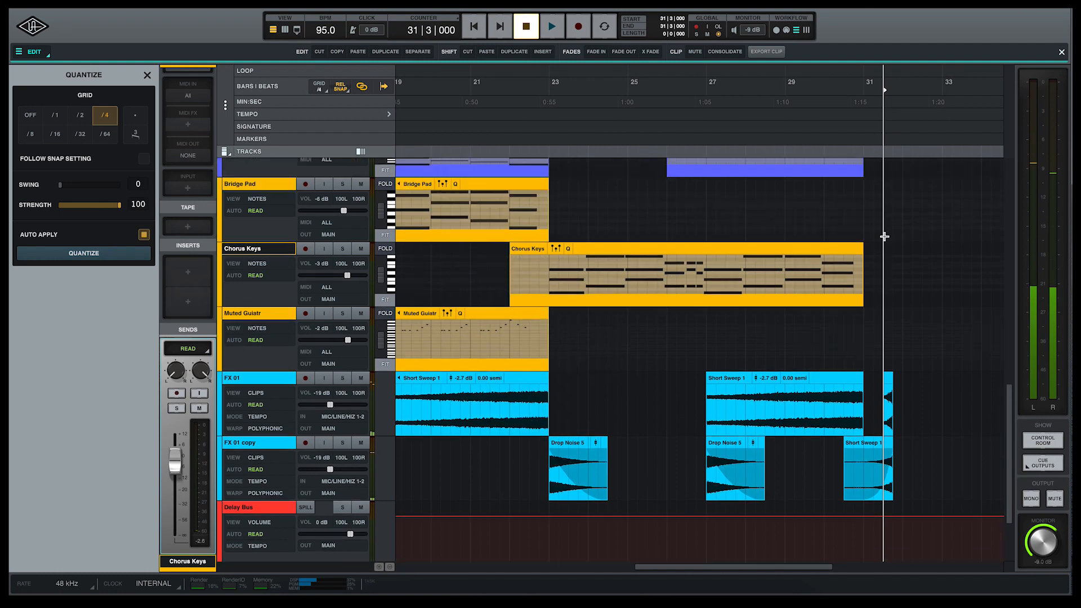
scroll(884, 236, "up", 10)
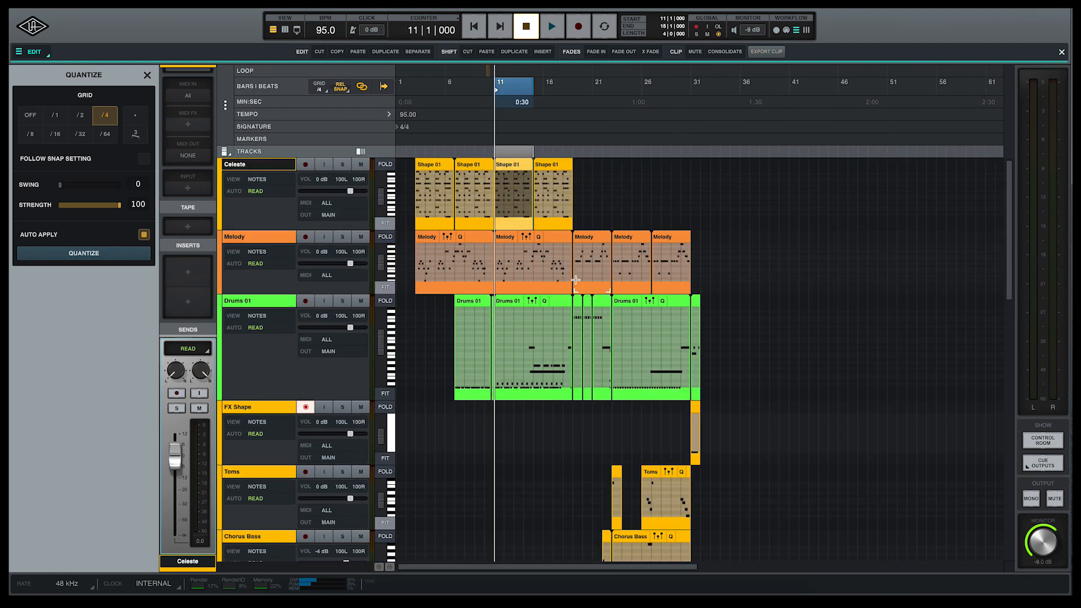
left_click(596, 139)
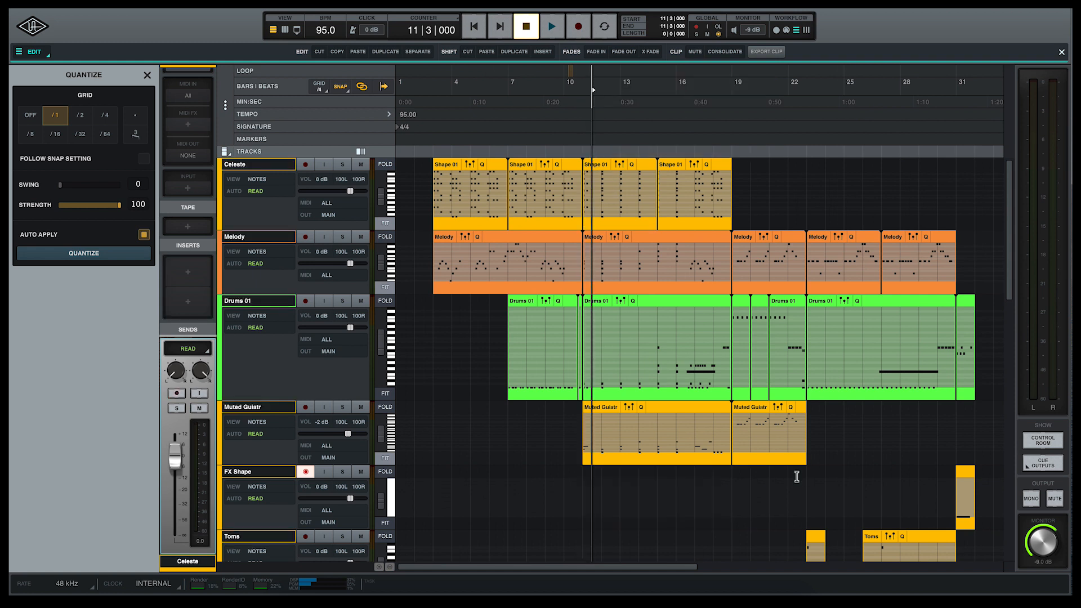
left_click_drag(806, 471, 583, 194)
scroll(705, 297, "right", 10)
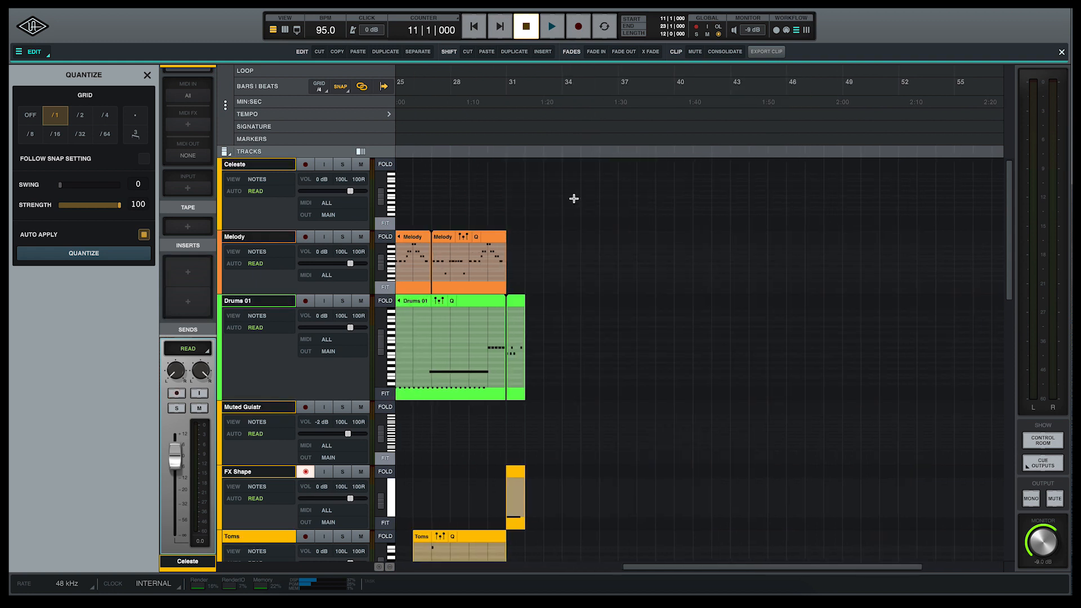
left_click(529, 169)
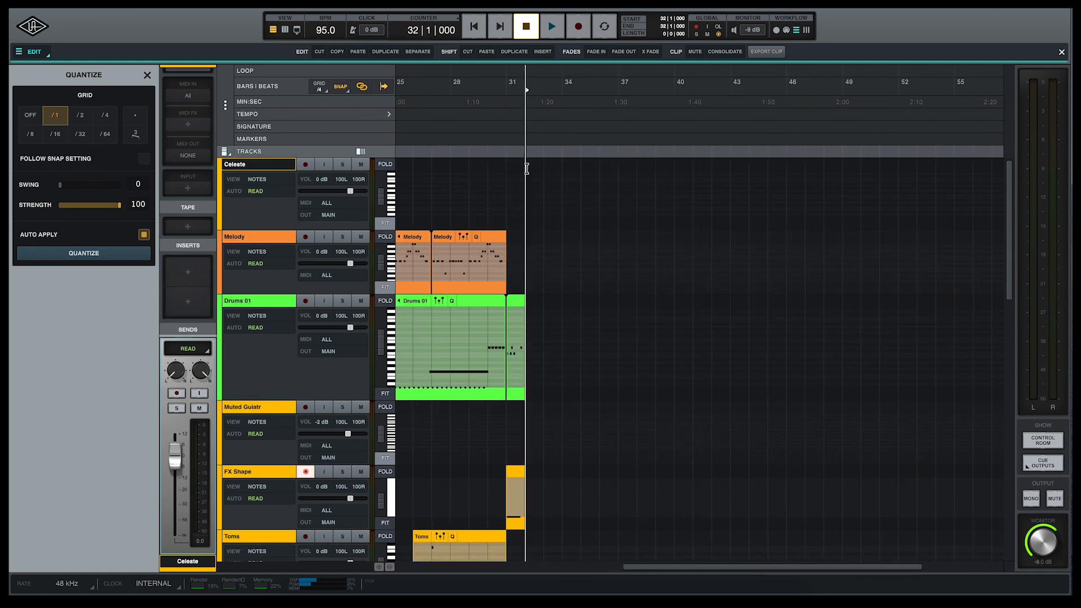
key("ctrl+v")
left_click(493, 172)
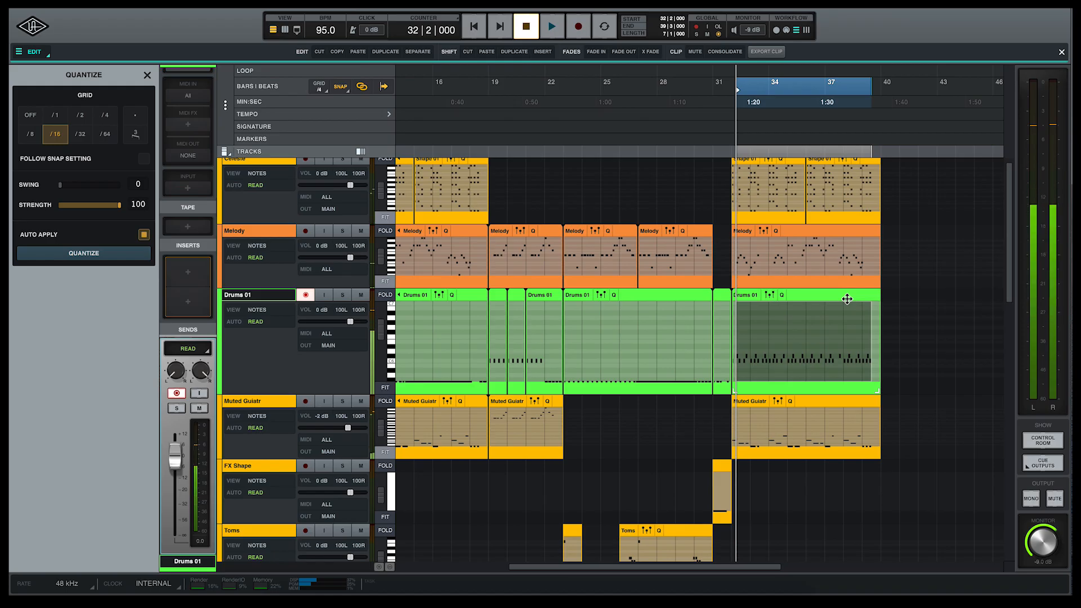
Play the copied section from bar 32 and start a recording pass on the armed Drums 01 track.
key("space")
left_click(584, 26)
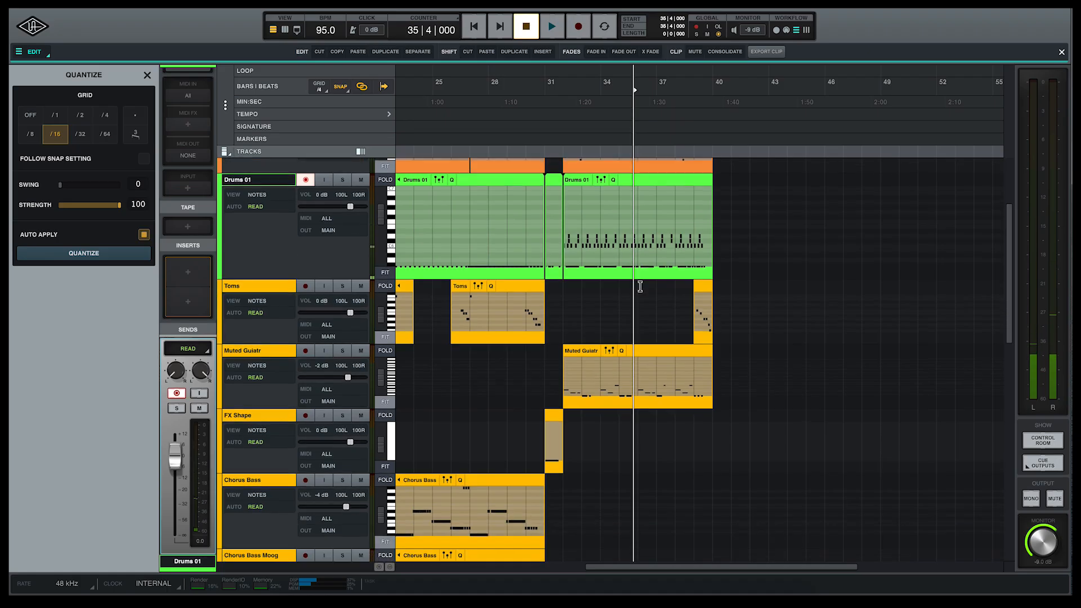
Audition and adjust the notes of the Verse Bass clip from bar 32, toggling the track's solo.
scroll(640, 287, "down", 1)
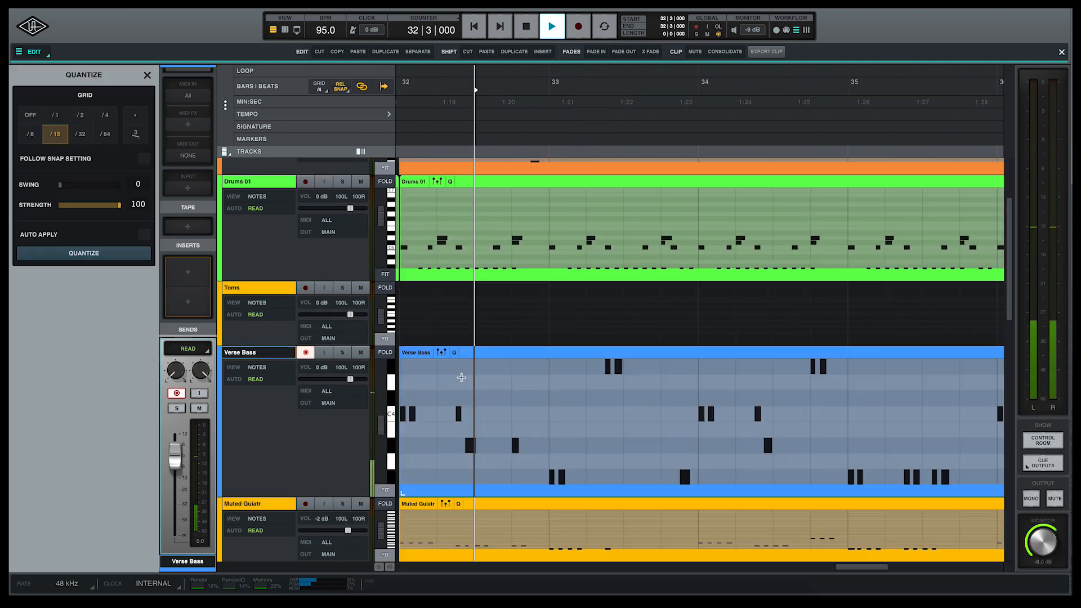
key("space")
left_click_drag(571, 442, 603, 444)
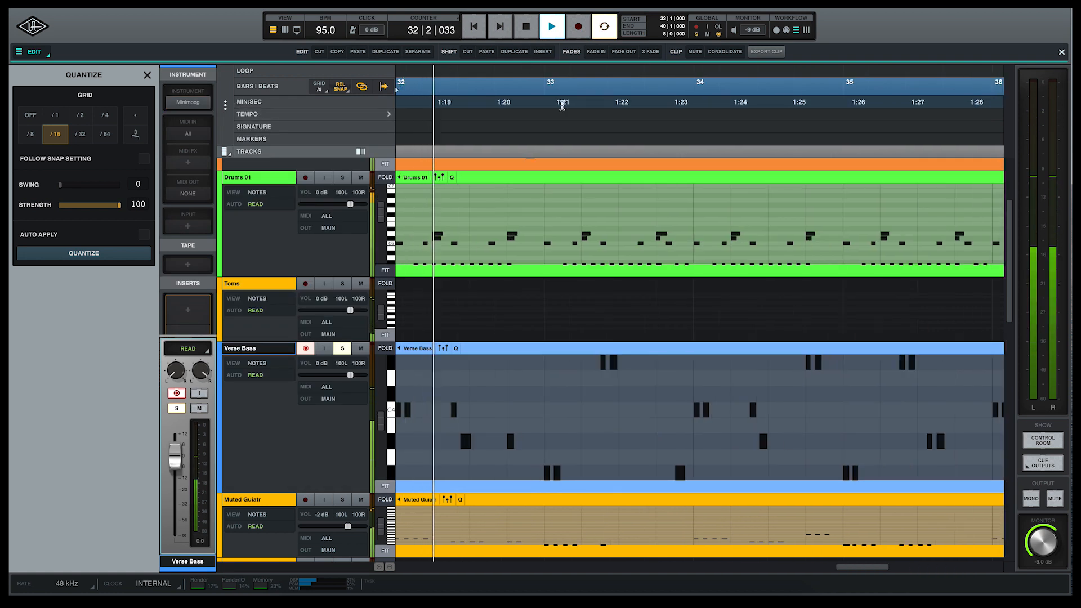
left_click(342, 348)
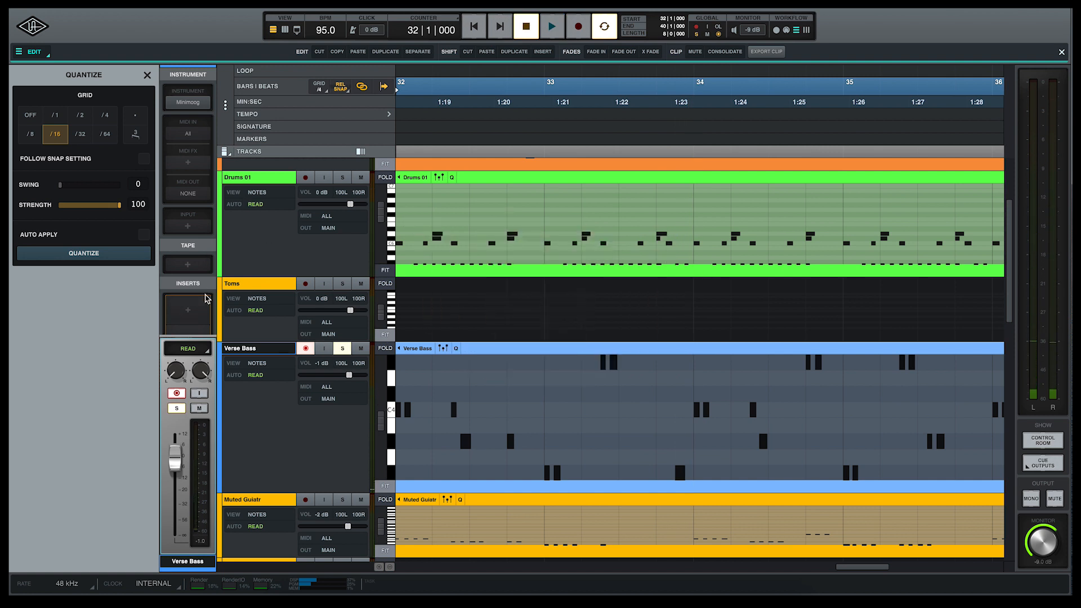
Search the plug-ins for "camb" and add the Cambridge EQ to the first insert of the Verse Bass track.
left_click(199, 304)
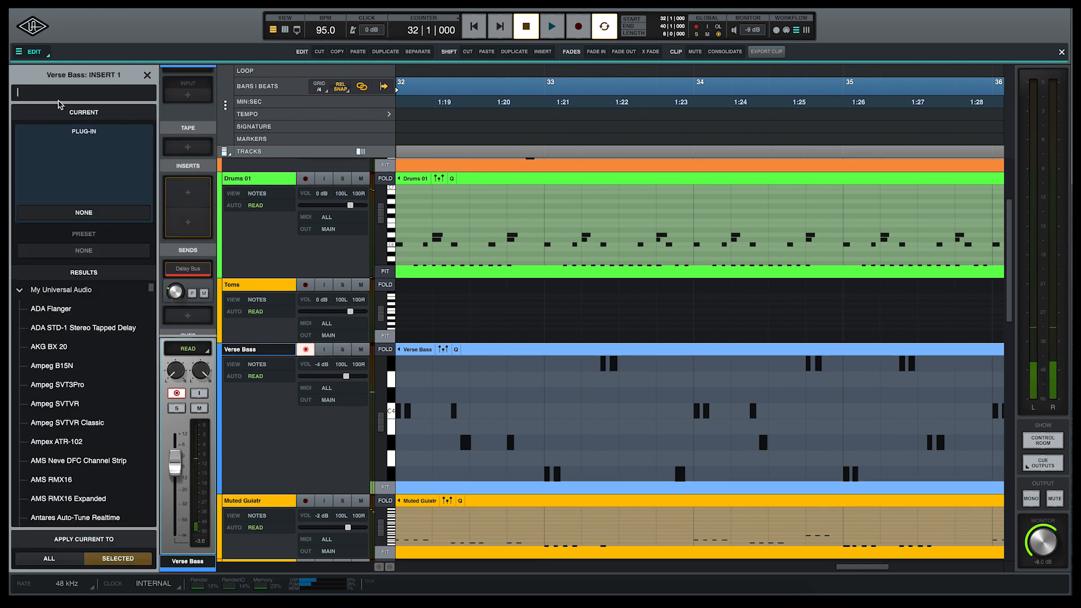
type("camb")
left_click(48, 308)
Shape the Verse Bass EQ with a 6.9 dB boost at 55.4 Hz, a -13.8 dB cut at 1.69 kHz with Q 1.98, and a high-frequency boost.
left_click_drag(618, 160, 789, 189)
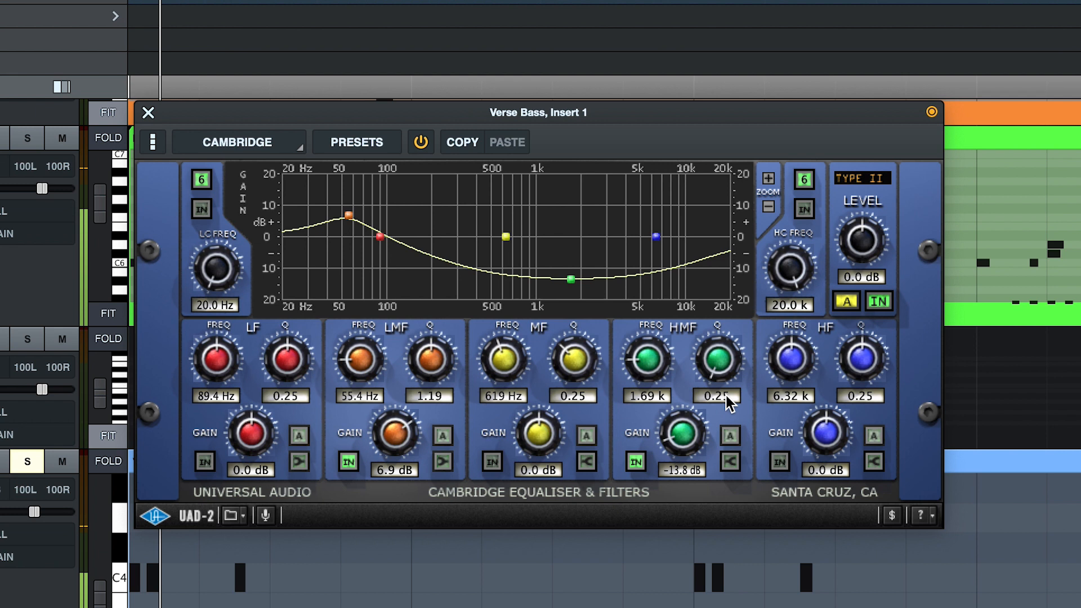
left_click_drag(870, 324, 850, 291)
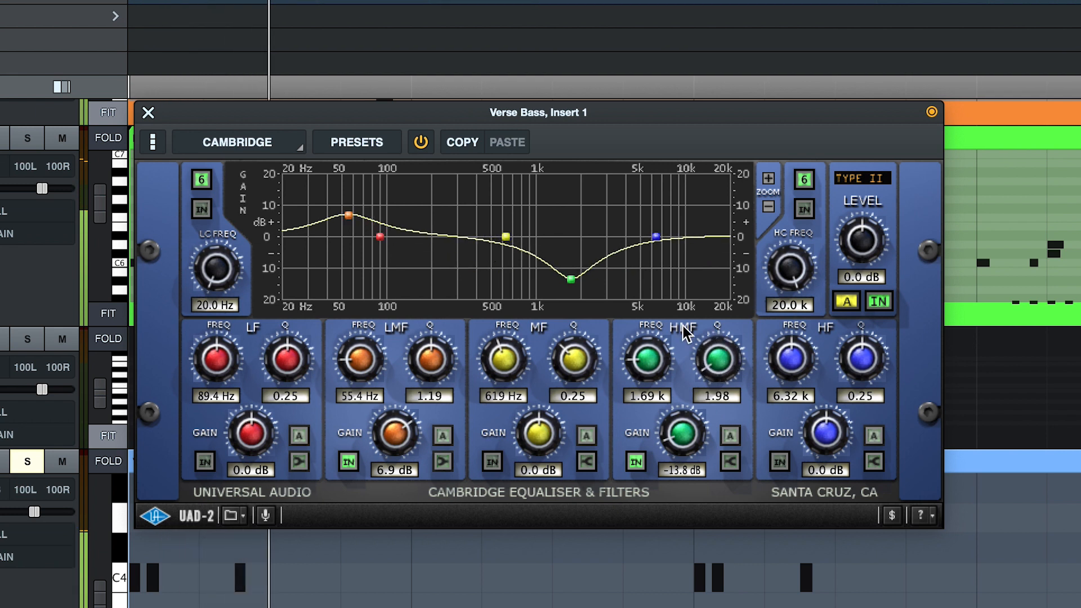
left_click_drag(656, 236, 692, 212)
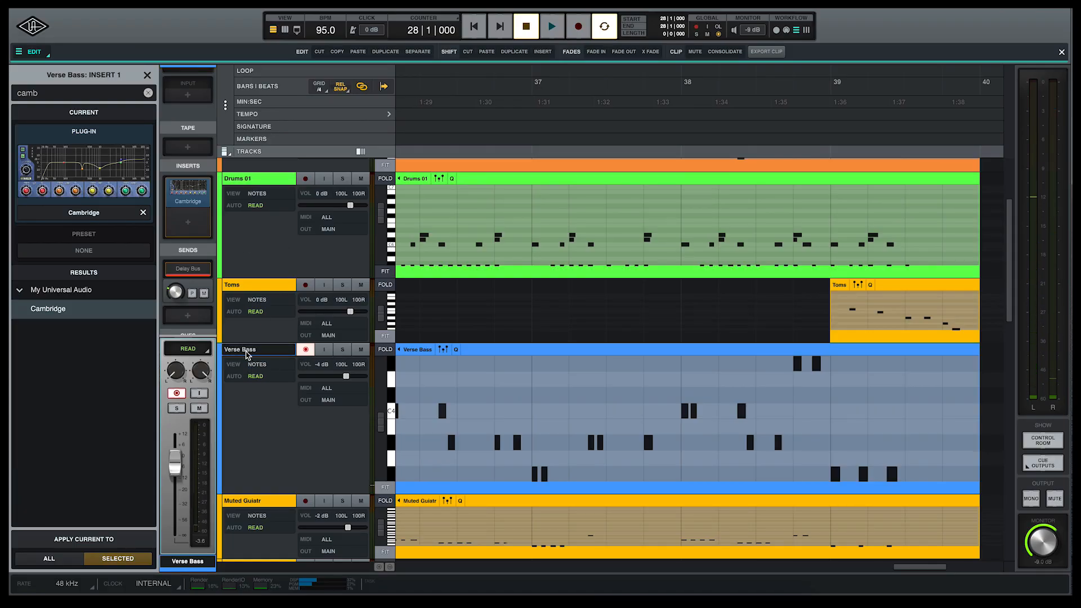
Duplicate the Verse Bass track and set the Lo-Fi sample rate in the copy's Acid Bass instrument to about 9.08 kHz.
right_click(121, 8)
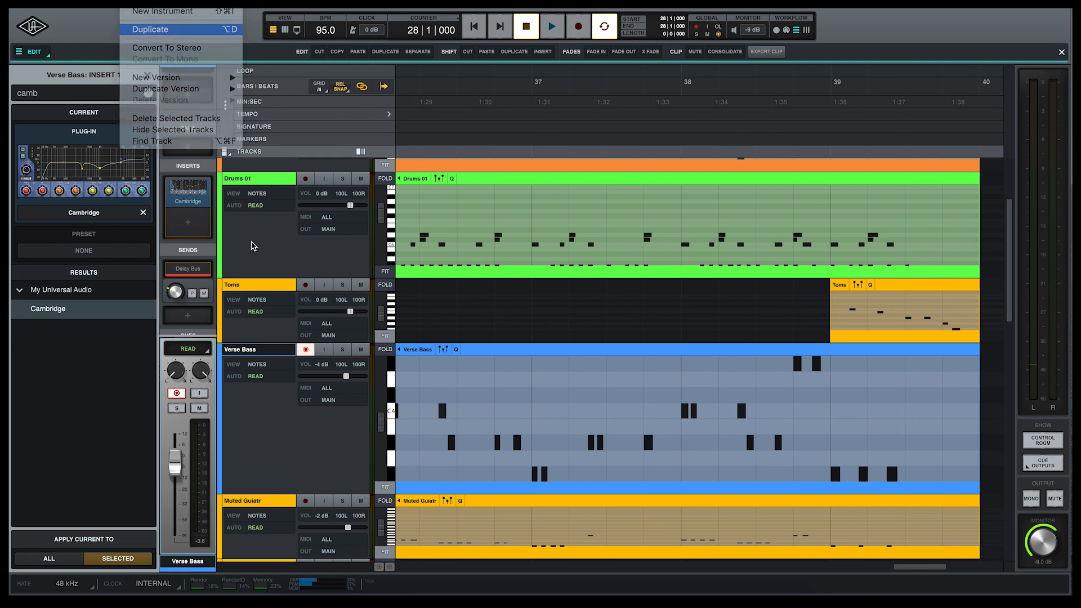
left_click(180, 28)
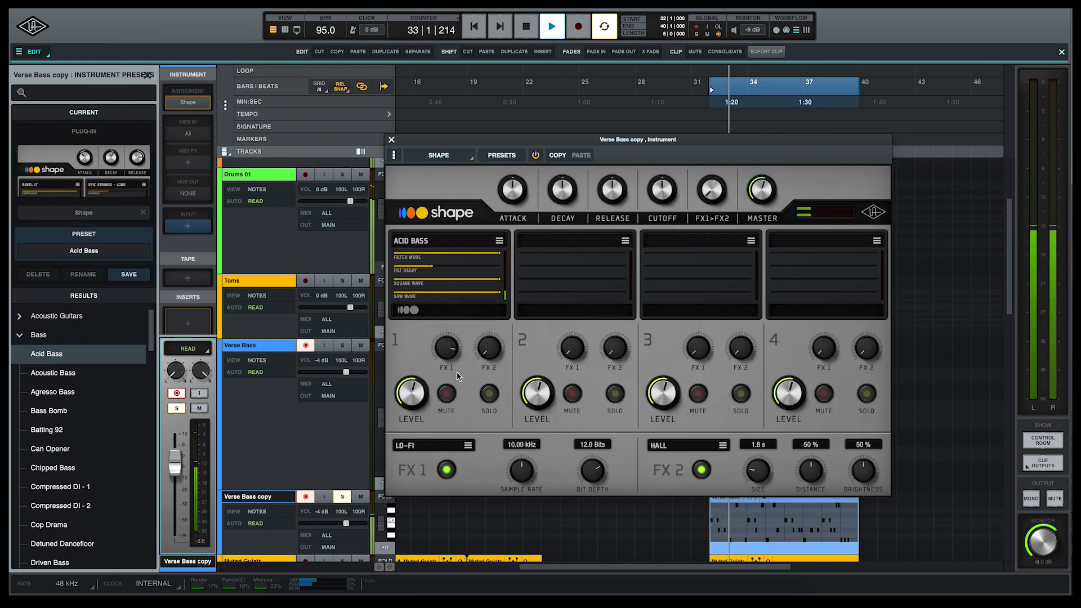
left_click_drag(513, 503, 520, 465)
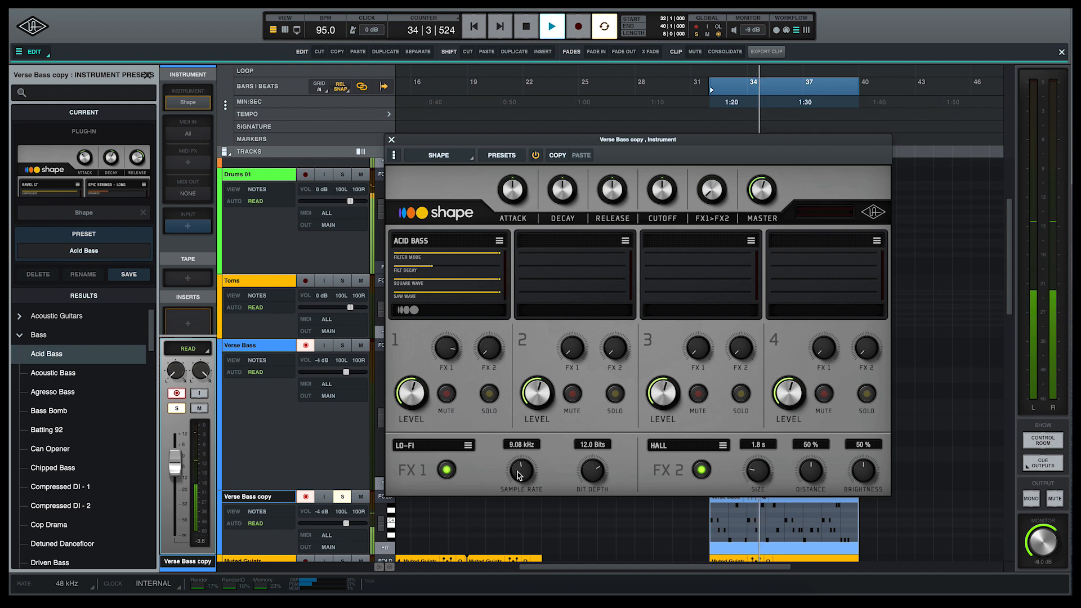
Lower the Verse Bass copy track's volume to -6 dB and stop playback.
left_click(405, 499)
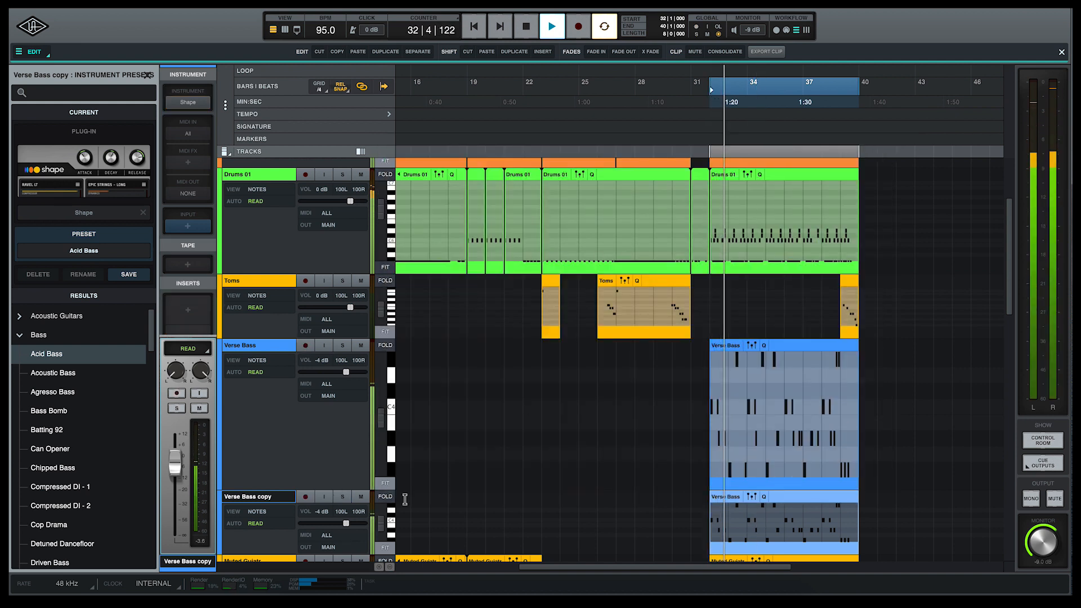
left_click_drag(346, 523, 344, 524)
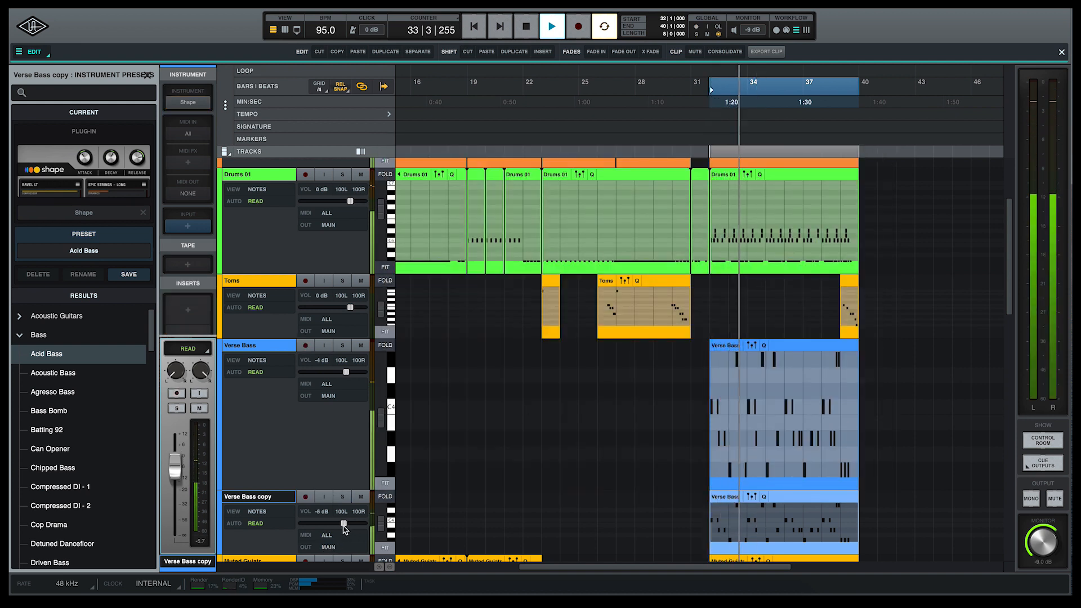
key("space")
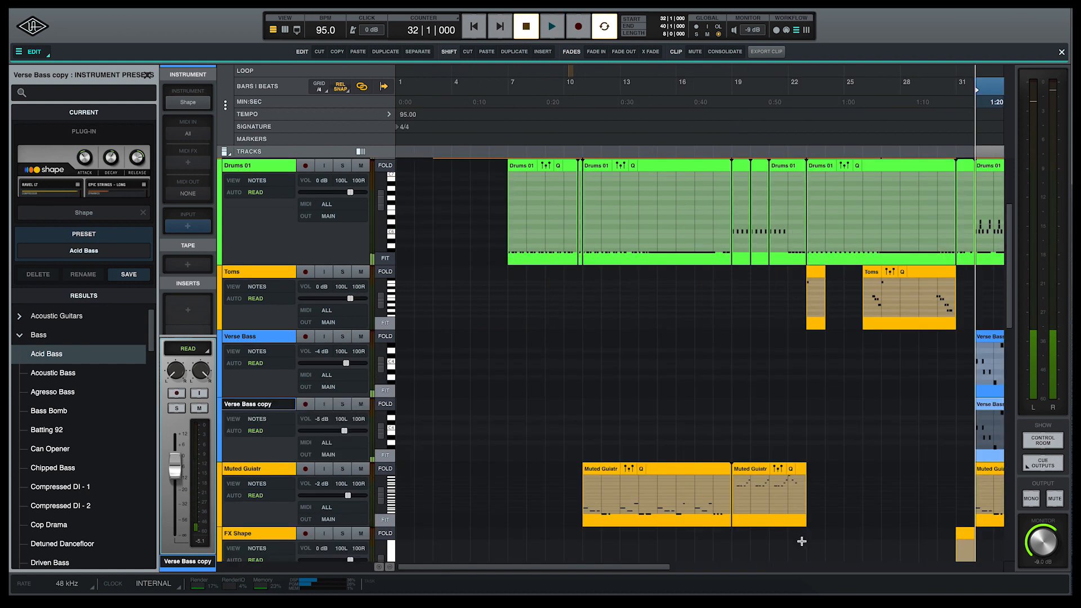
Audition the chorus from bar 43 with the Chorus Keys track's volume set to -3 dB.
scroll(800, 470, "up", 1)
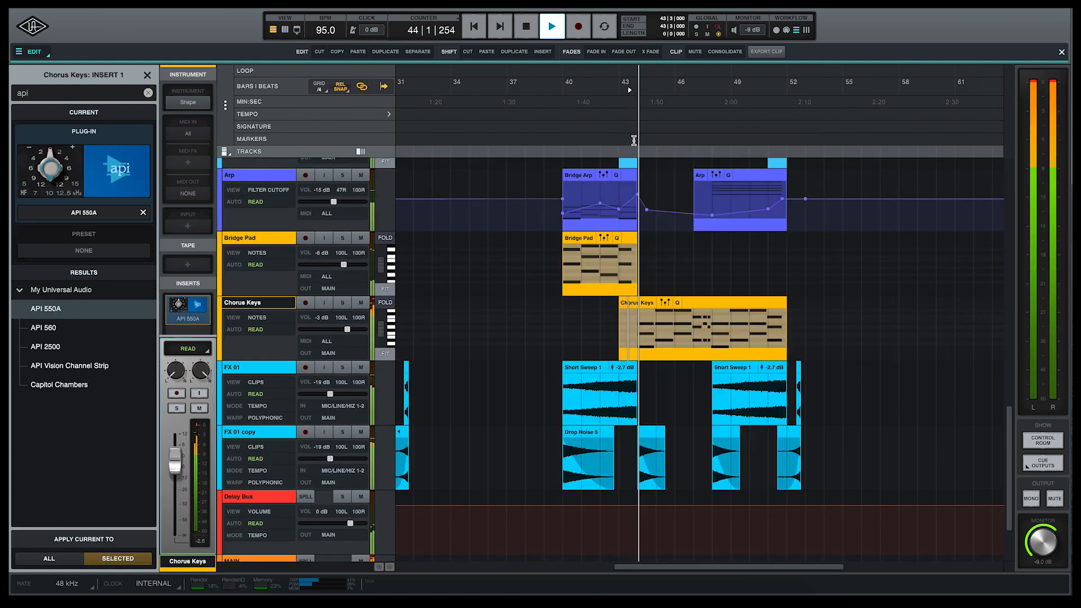
left_click_drag(348, 330, 348, 333)
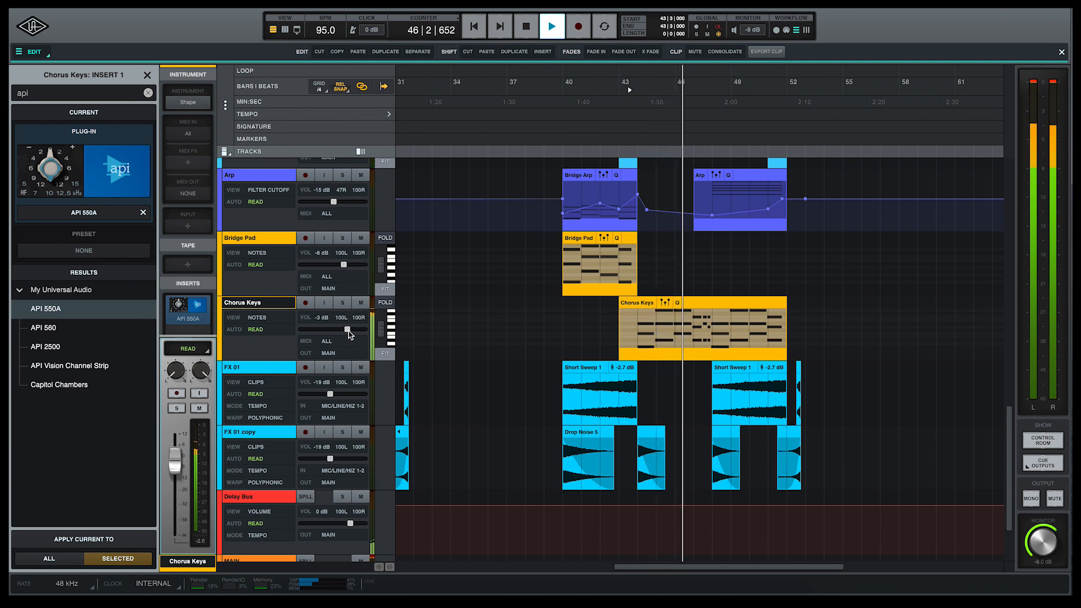
key("space")
Set the Chorus Analog intensity of FX 1 to 8.1 in the Chorus Keys track's Shape instrument.
scroll(188, 253, "down", 2)
left_click(188, 304)
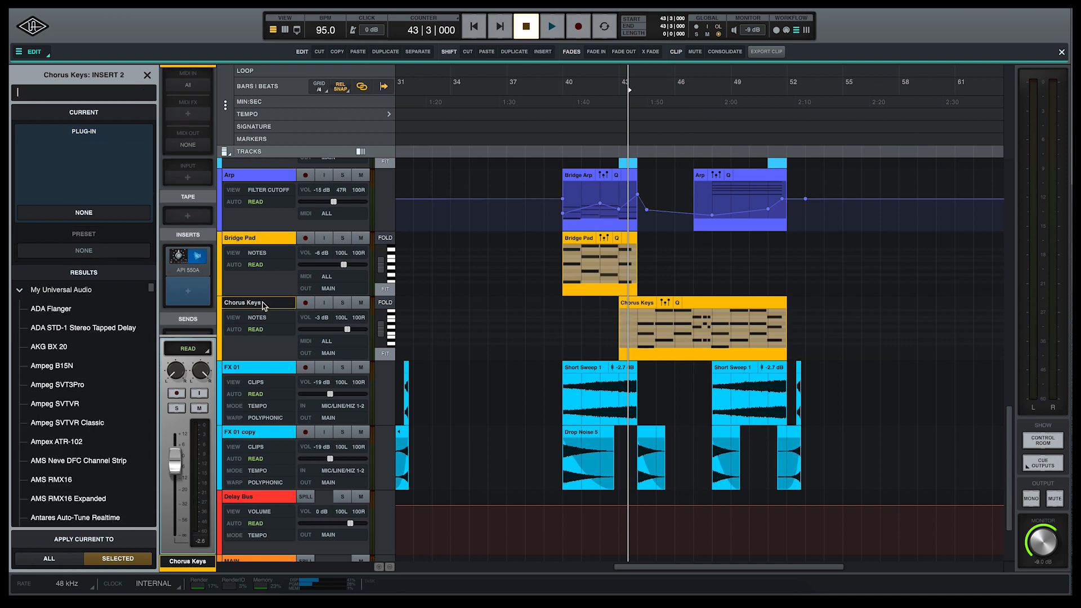
scroll(183, 180, "up", 2)
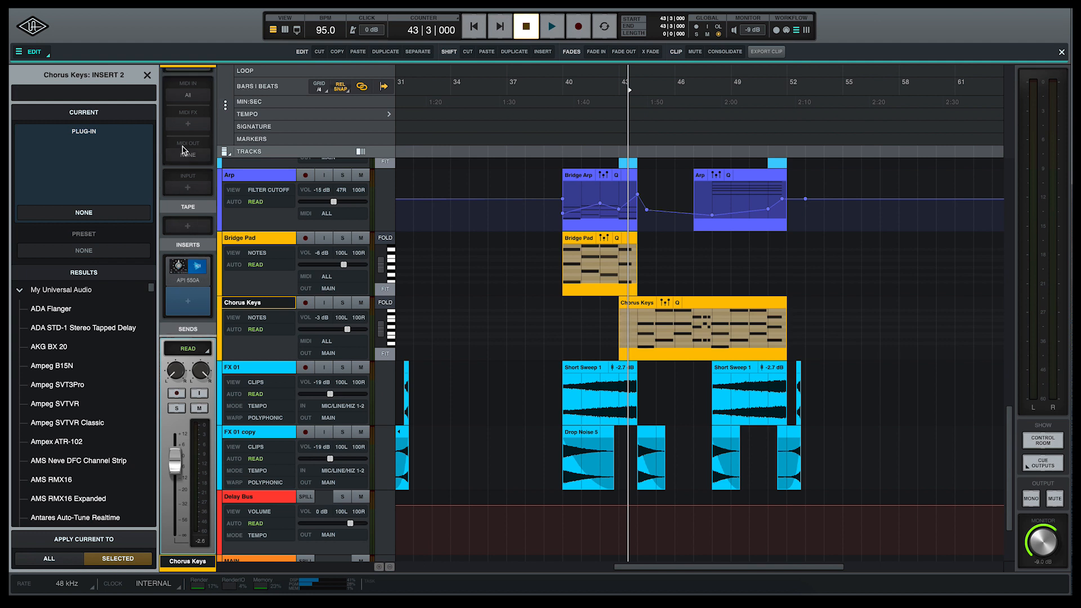
left_click(189, 103)
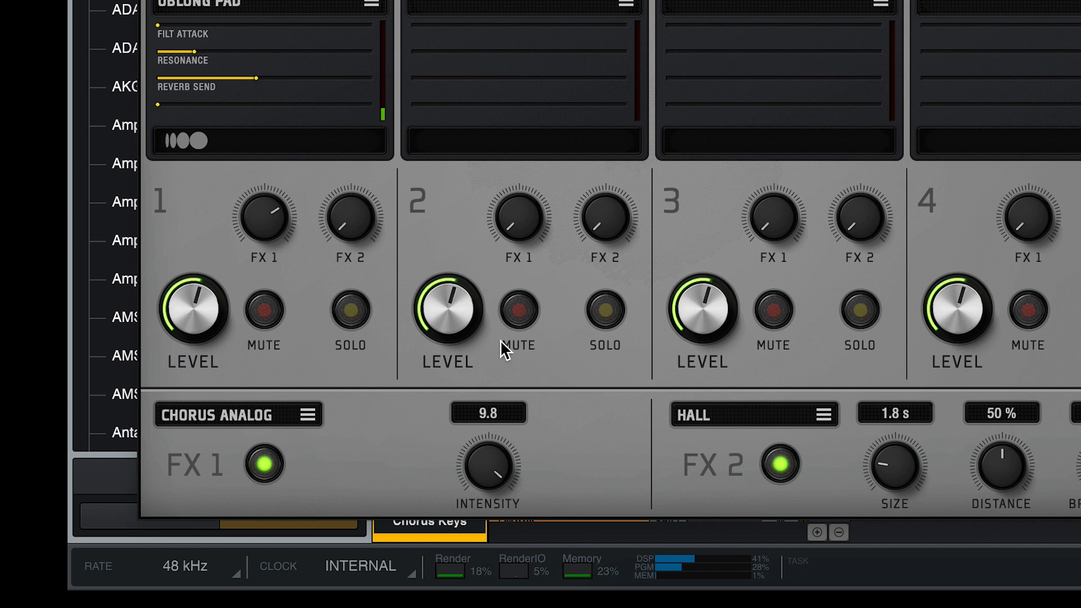
left_click_drag(501, 423, 517, 389)
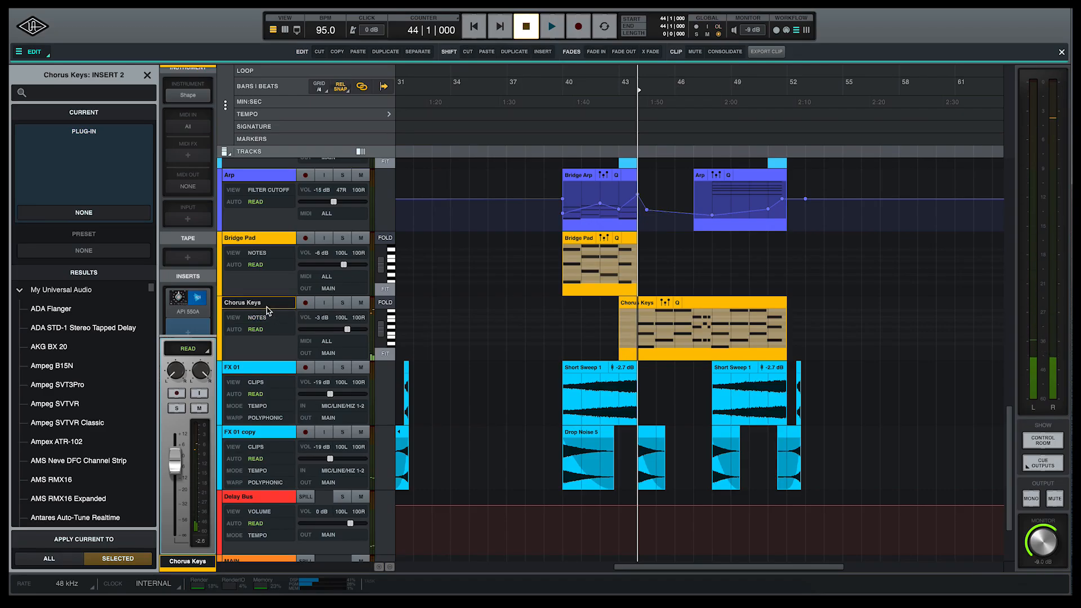
Assign the harmonic Lo-Fi effect to FX 2 of the Chorus Keys instrument and raise voice 1's FX 2 amount to about halfway.
left_click(188, 96)
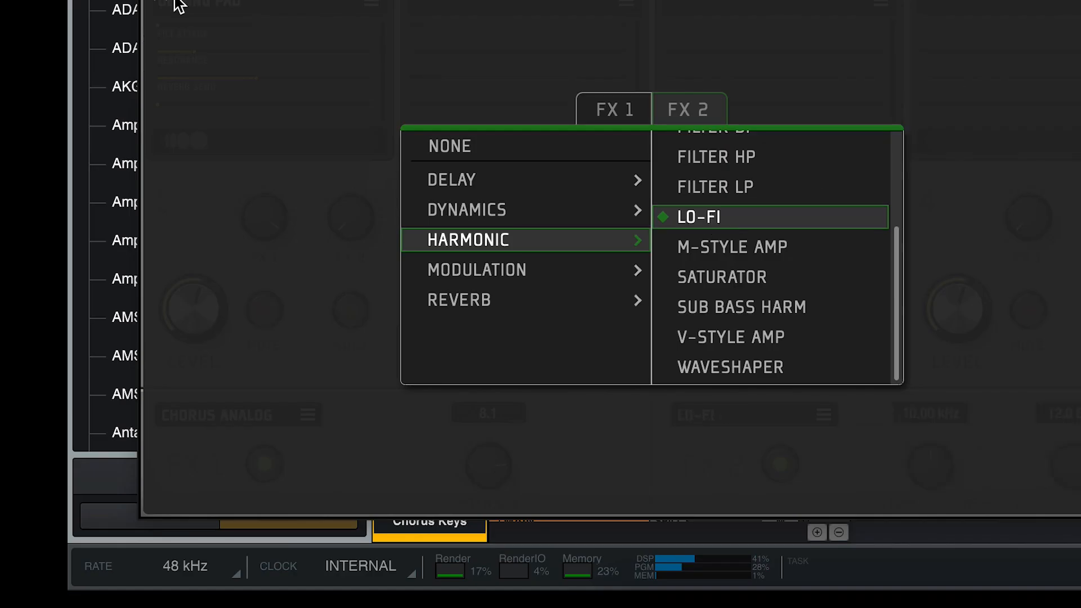
left_click(172, 6)
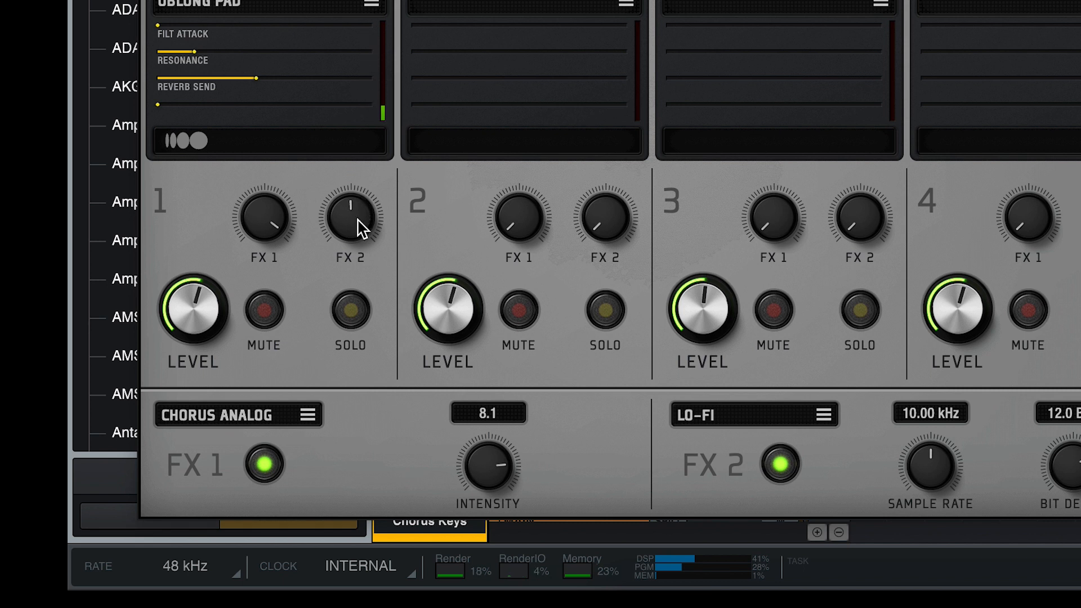
key("super+w")
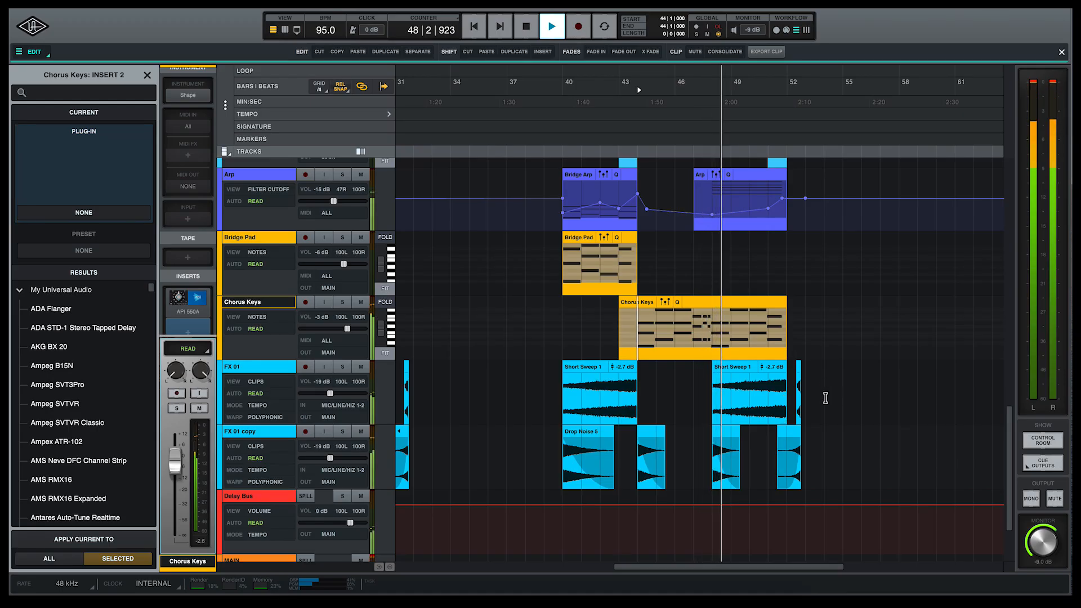
scroll(826, 396, "down", 1)
left_click_drag(791, 405, 772, 406)
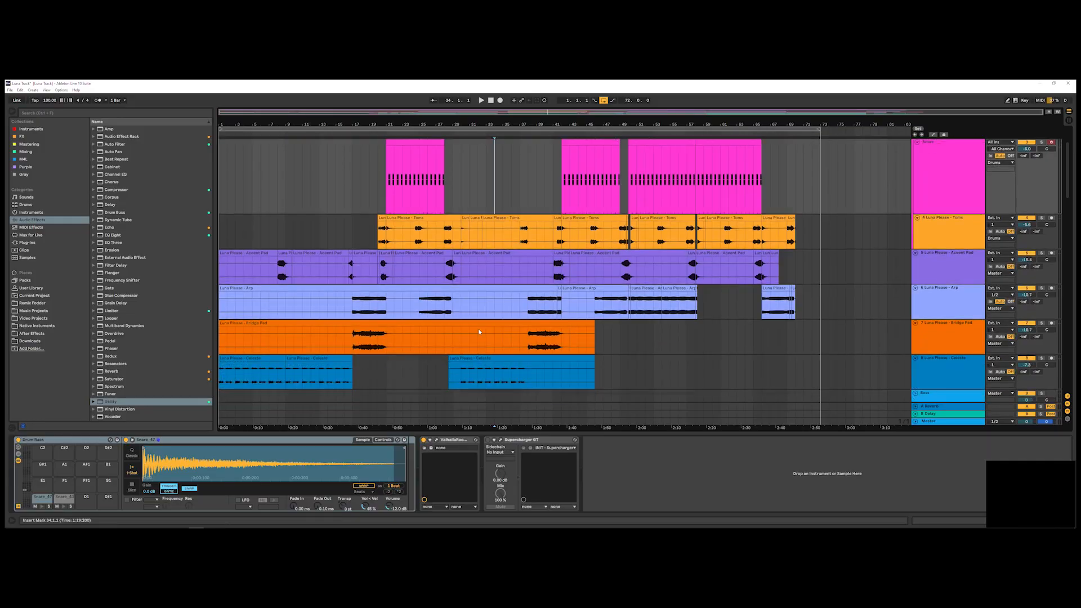
Switch to Ableton Live and examine the imported LUNA tracks, the vocal clips and the vocal plug-ins including Harmony Engine Evo.
scroll(479, 331, "down", 2)
scroll(479, 331, "down", 6)
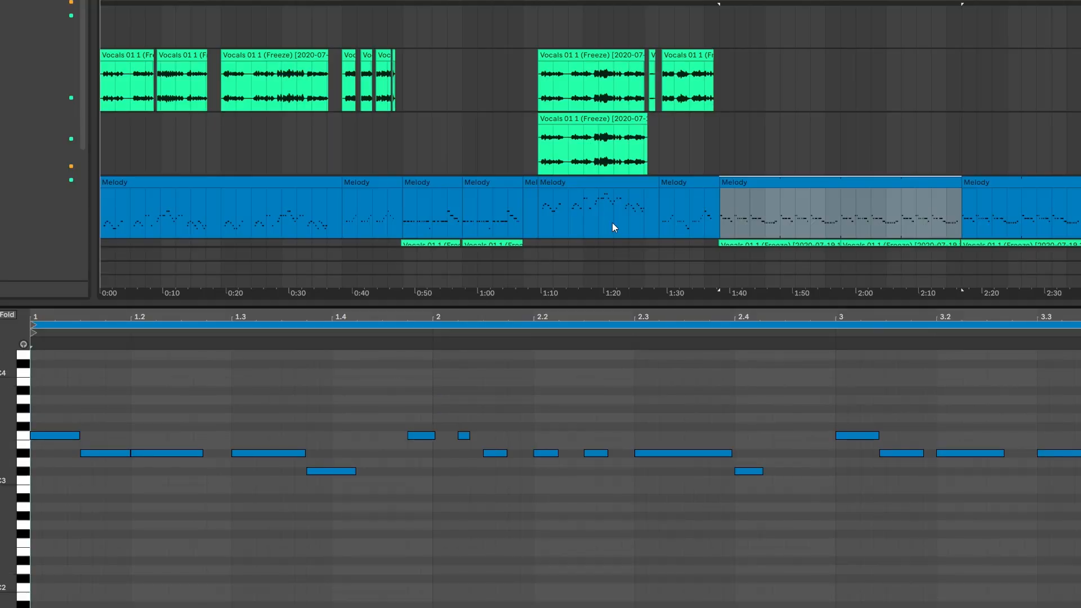
scroll(612, 227, "down", 6)
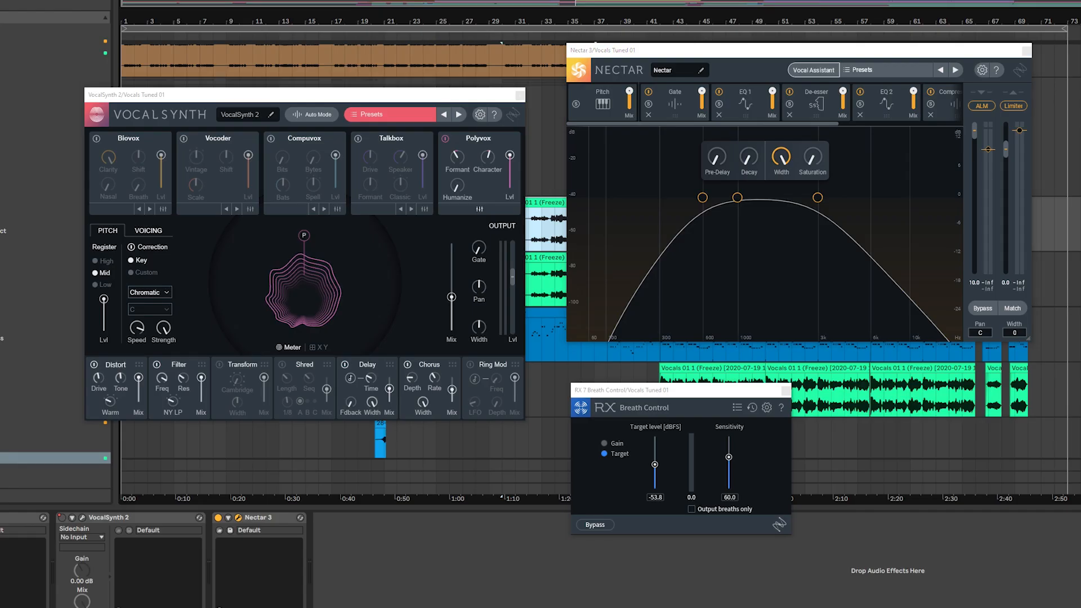
scroll(620, 253, "down", 6)
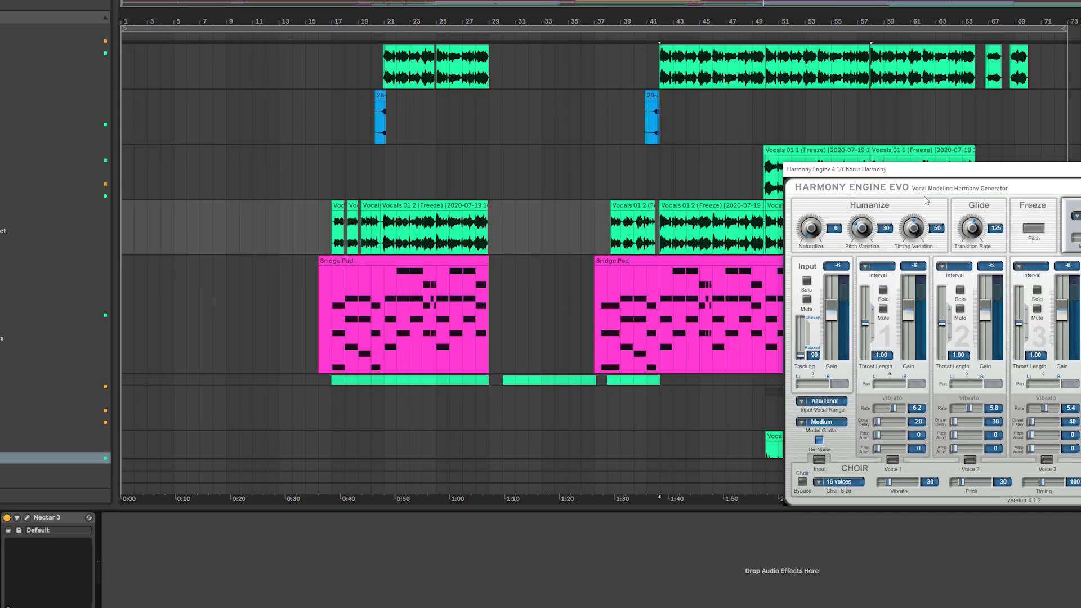
left_click_drag(948, 170, 552, 105)
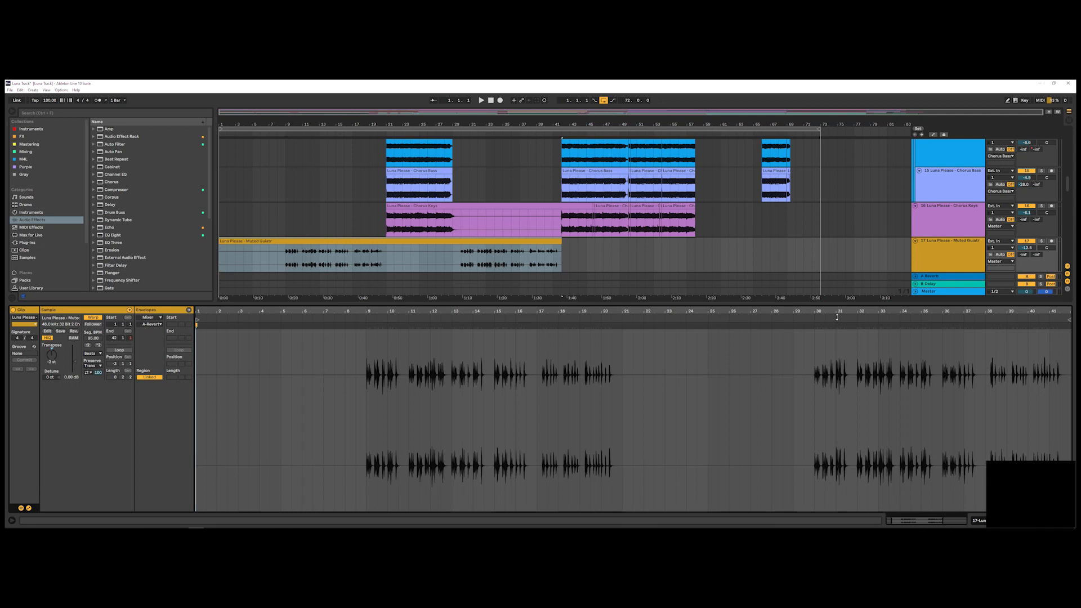
Shrink the Muted Guiatr clip's detail view and look over the bass, pad, tom and drum tracks in the arrangement.
left_click_drag(837, 317, 836, 435)
scroll(705, 299, "up", 10)
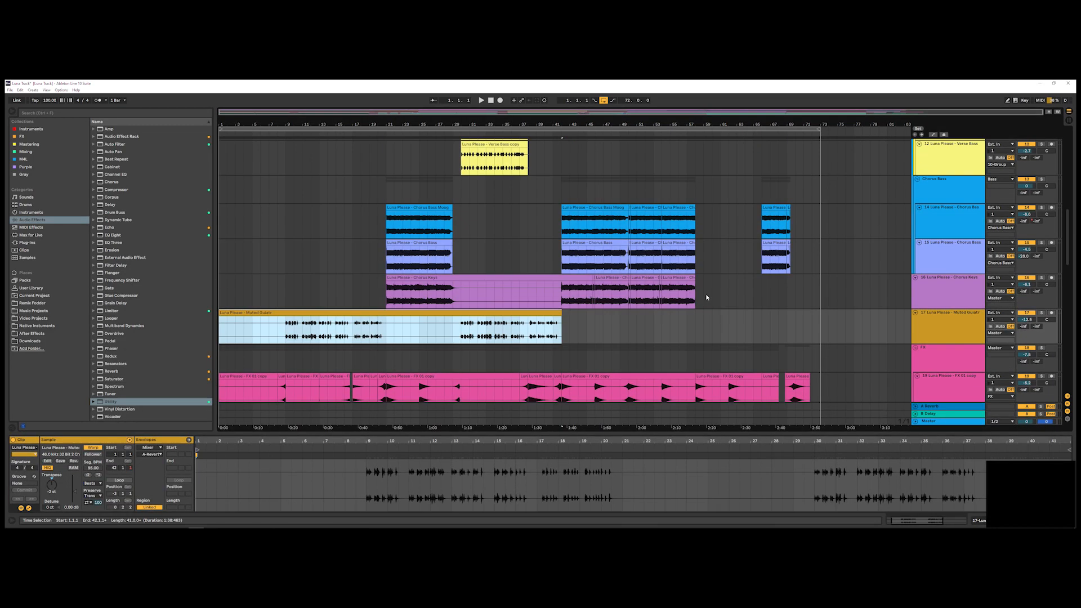
scroll(706, 299, "up", 5)
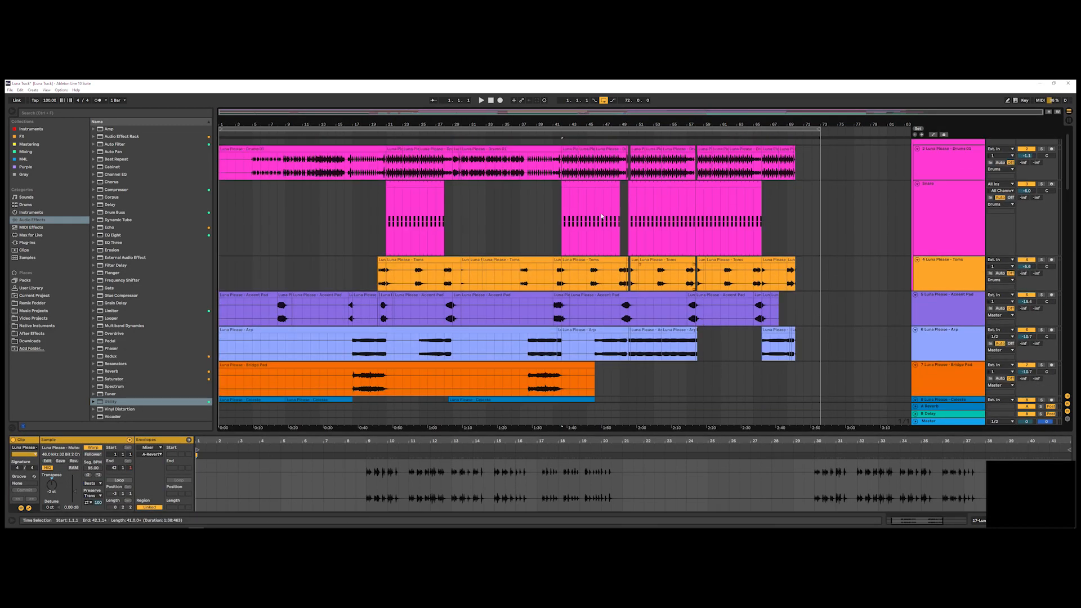
Inspect the Snare track's ValhallaRoom reverb settings and close the plug-in window.
left_click(598, 183)
left_click(956, 214)
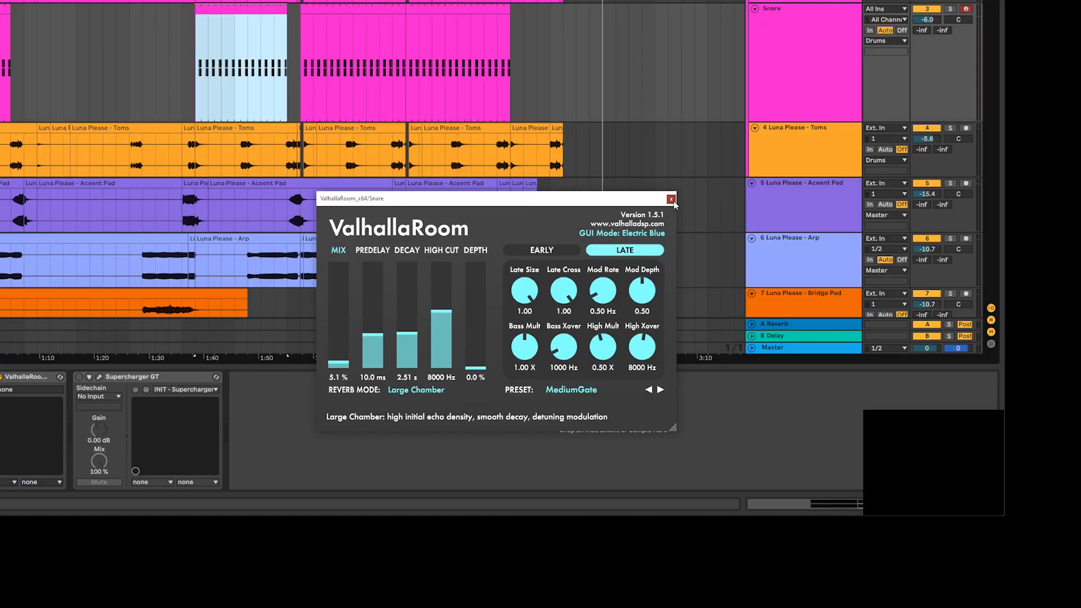
left_click(671, 199)
Examine the remaining bass, keys, FX and vocal tracks further down the arrangement.
scroll(281, 253, "down", 8)
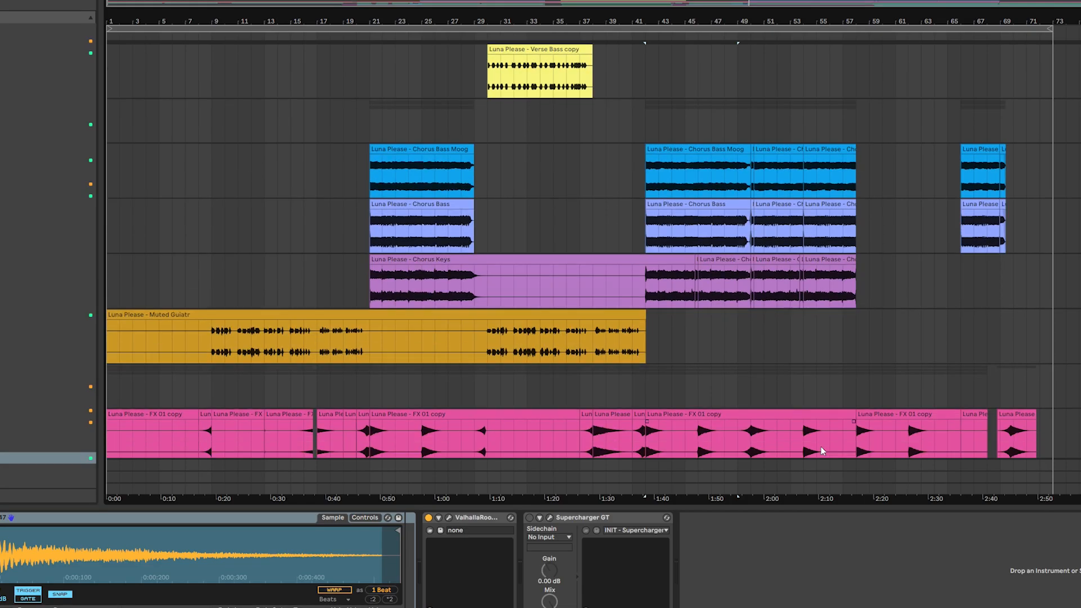
scroll(821, 450, "down", 15)
scroll(821, 450, "down", 10)
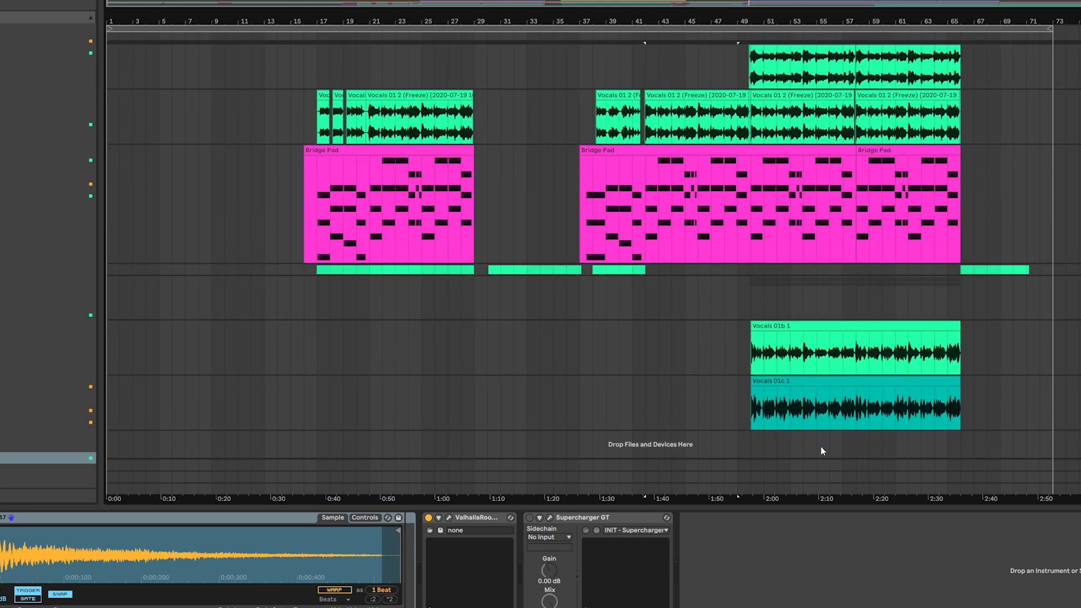